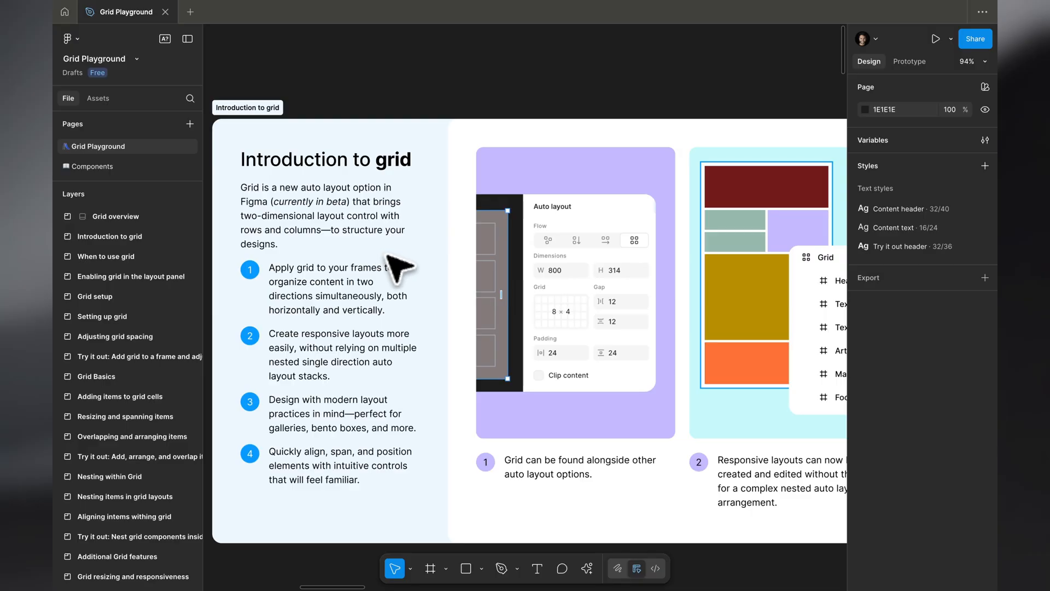
Examine the "Introduction to grid" board, including its four numbered points and the auto layout example with the 8 × 4 grid
scroll(497, 297, "up", 5)
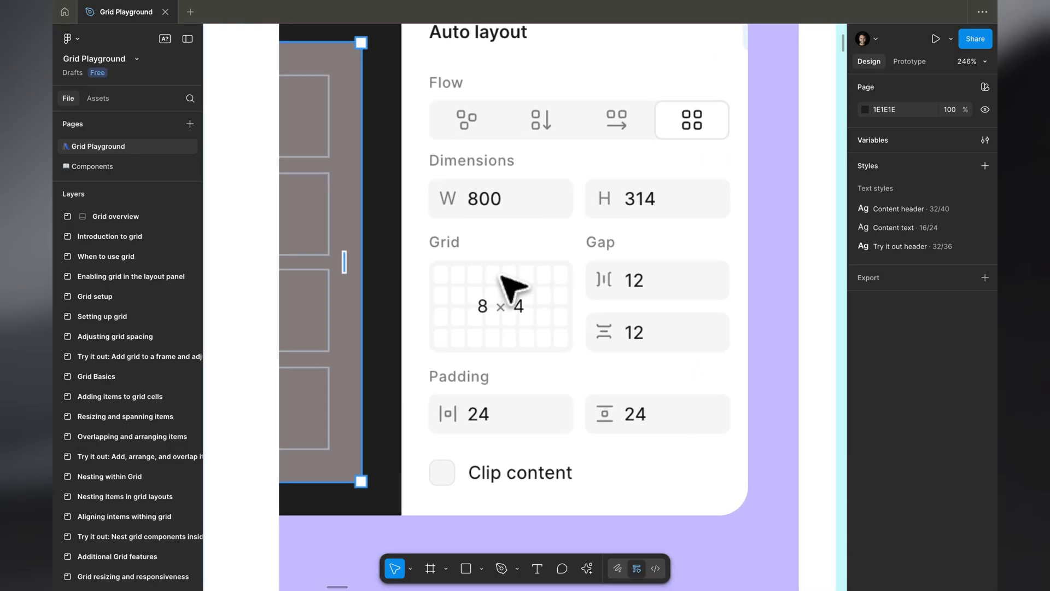
scroll(515, 301, "up", 5)
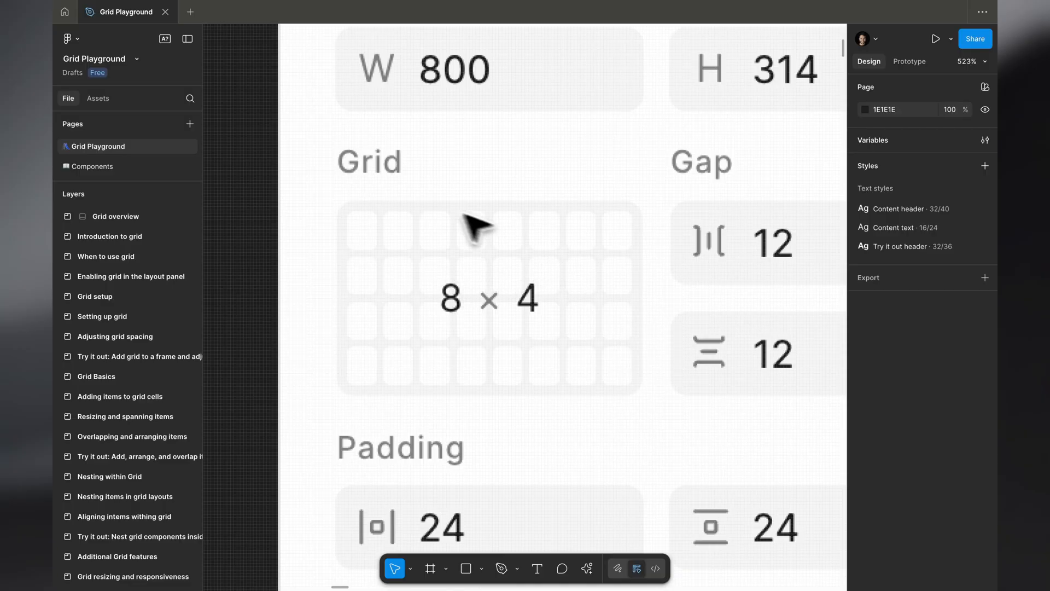
scroll(401, 294, "up", 5)
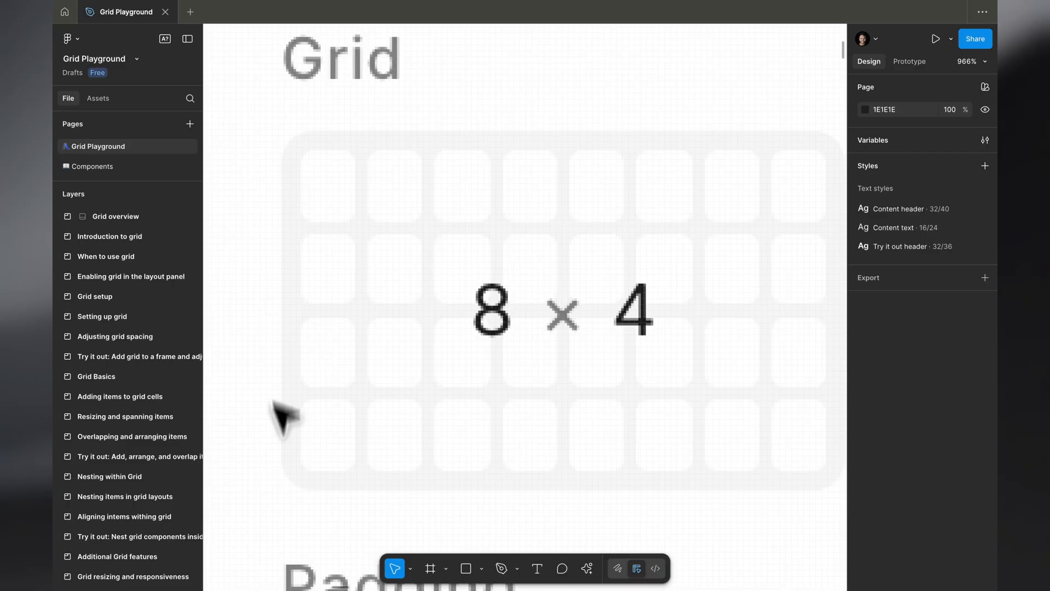
scroll(492, 277, "down", 8)
scroll(492, 276, "down", 5)
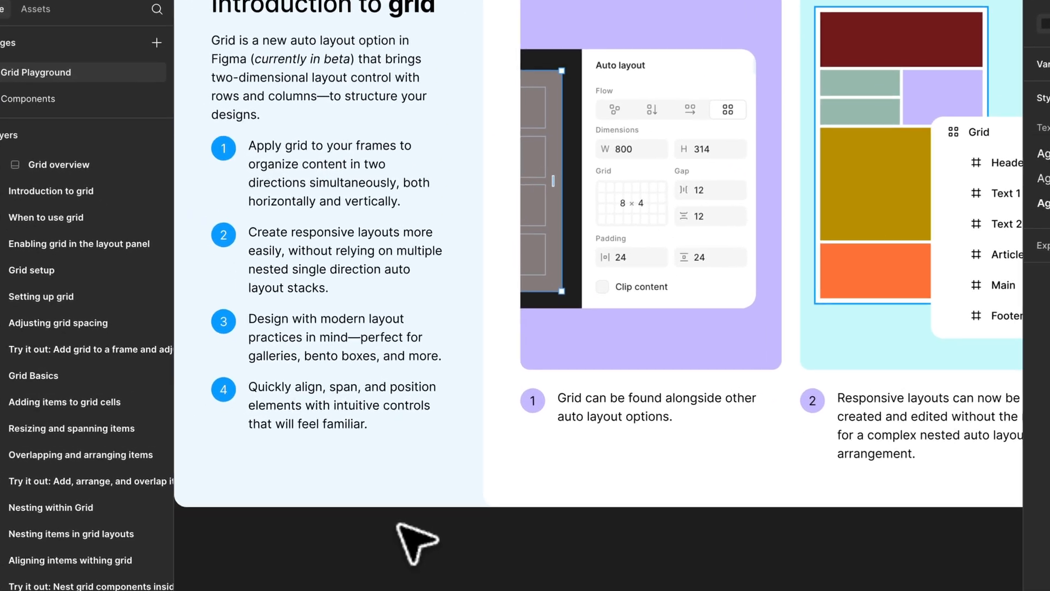
scroll(339, 208, "up", 3)
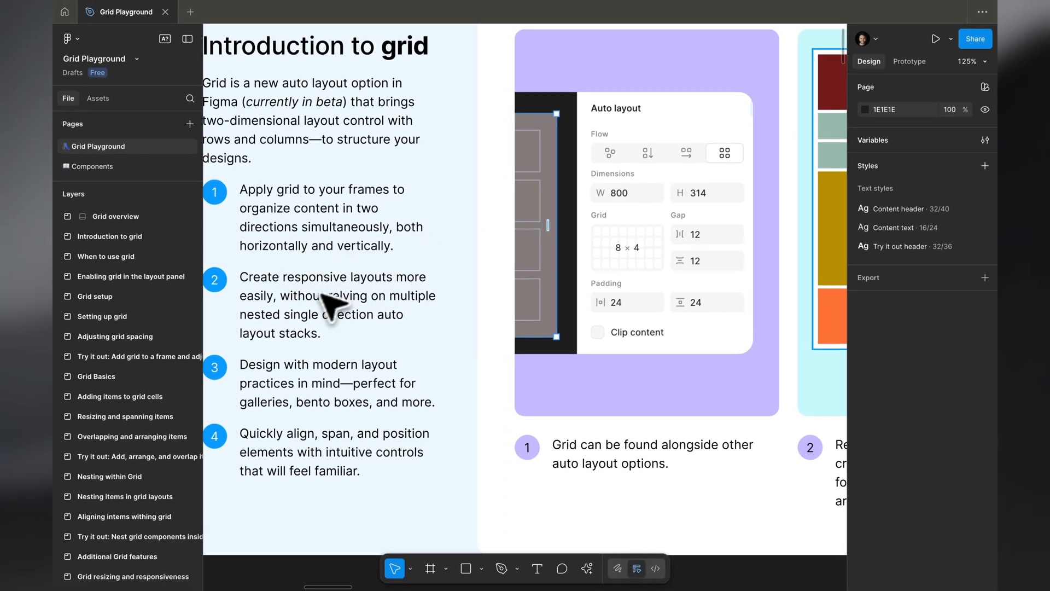
scroll(347, 383, "down", 1)
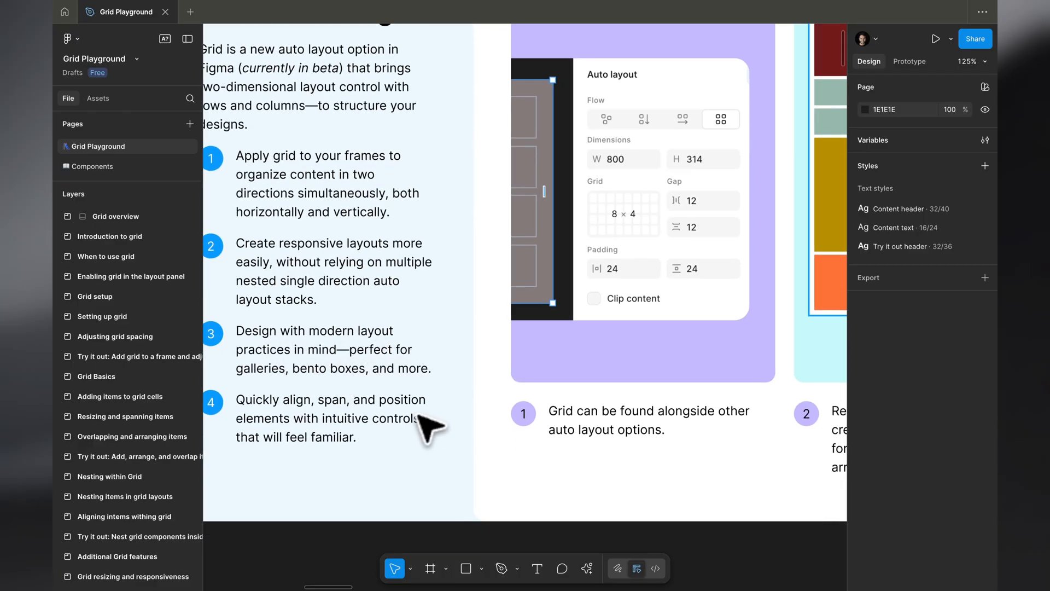
scroll(408, 424, "down", 1)
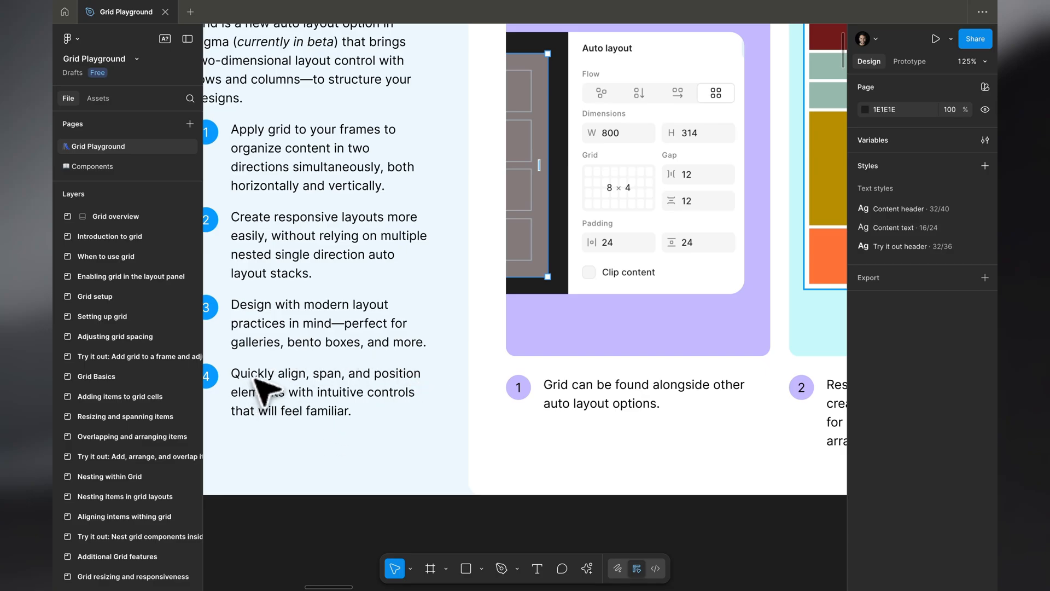
right_click(385, 422)
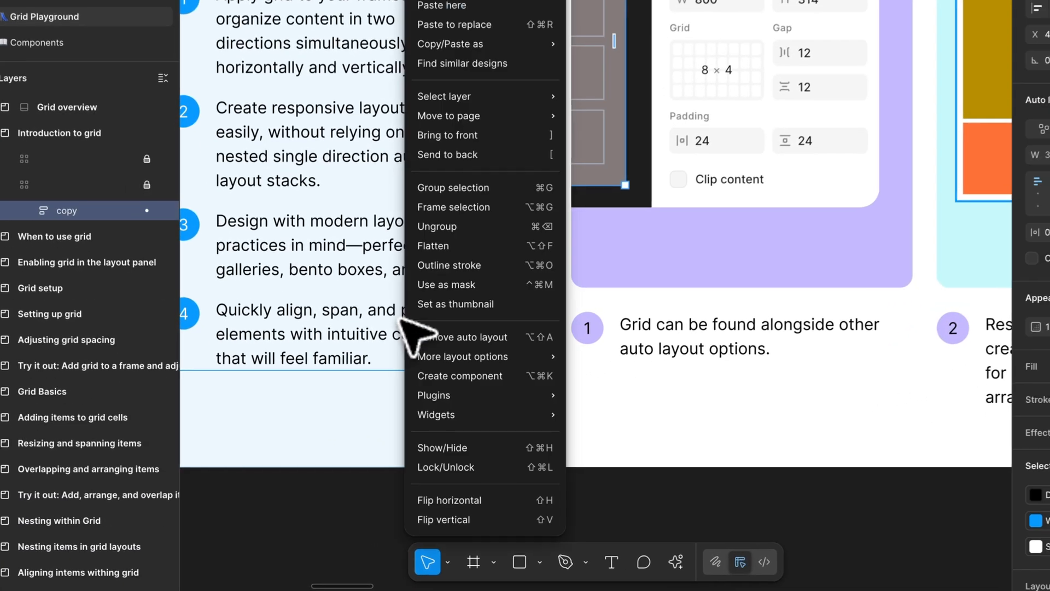
key("Escape")
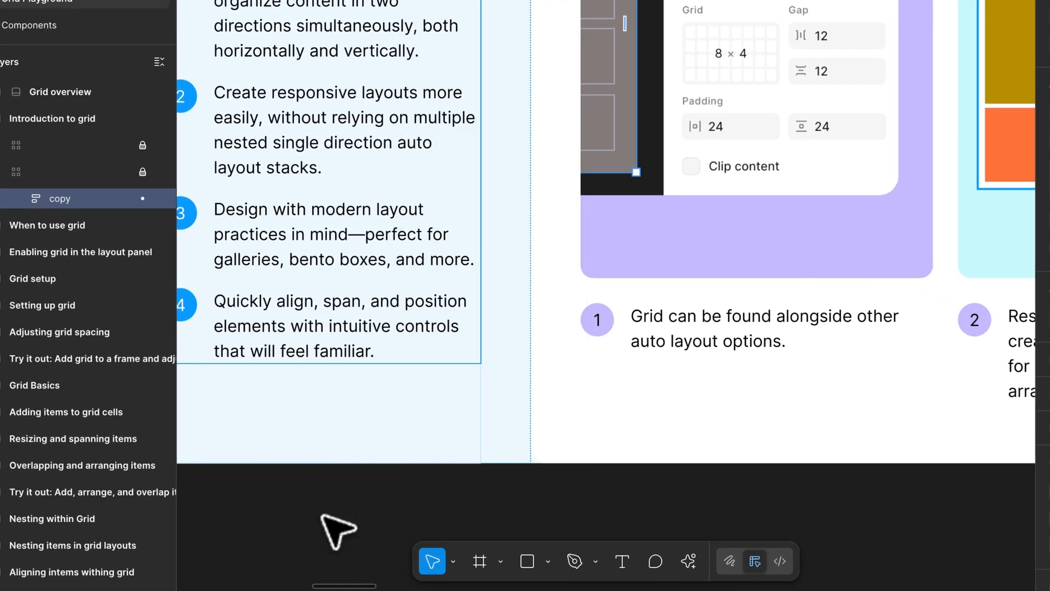
left_click(324, 517)
Hide the interface around the canvas so the boards fill the whole window
scroll(328, 519, "right", 5)
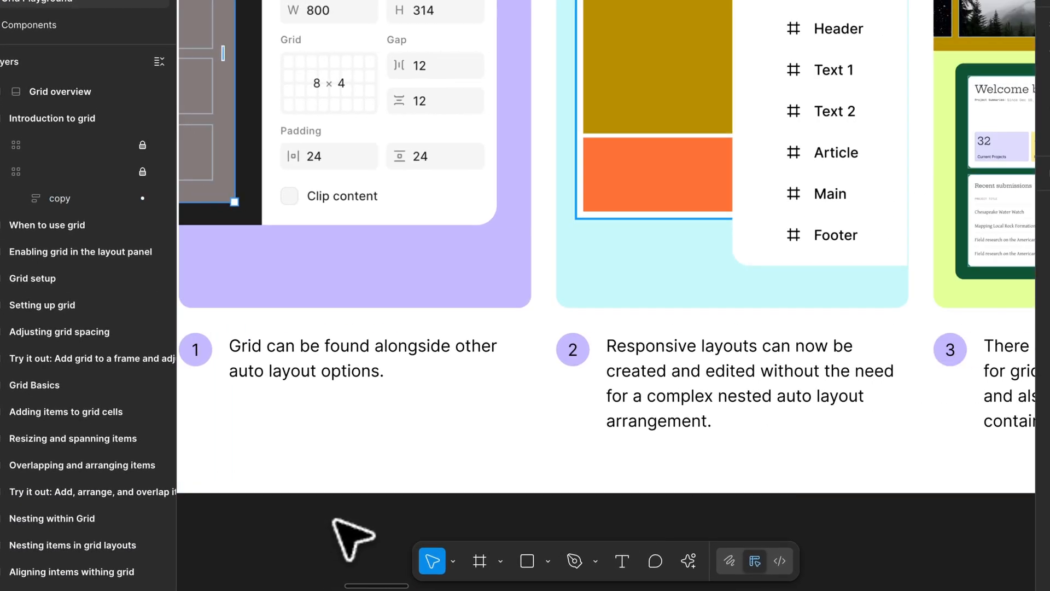
key("super+backslash")
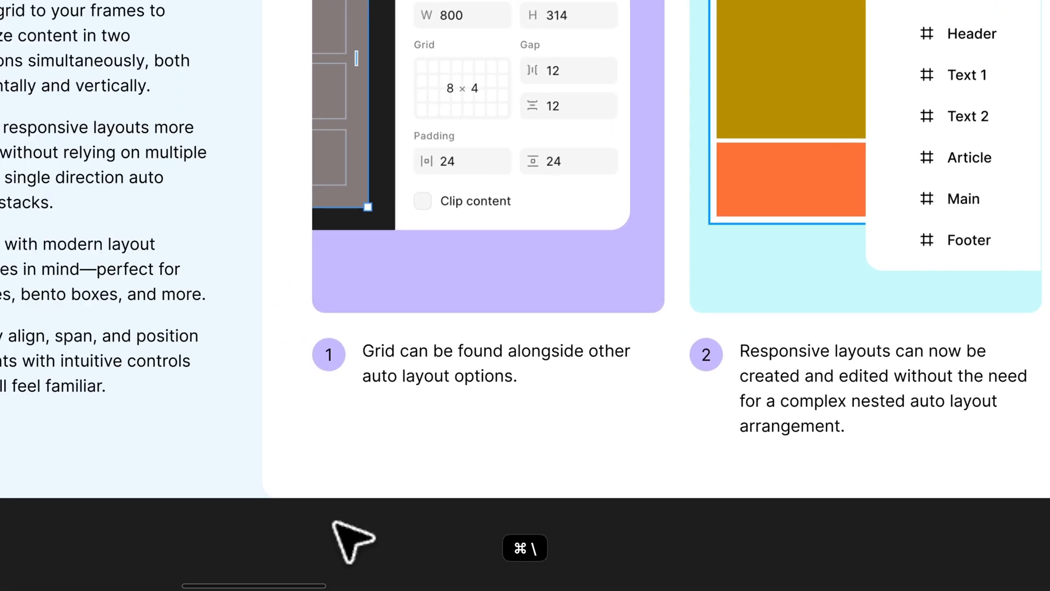
Examine the four numbered example cards on the "Introduction to grid" board, looking closely at the responsive layout and the dashboard
scroll(353, 541, "down", 3)
scroll(353, 542, "right", 10)
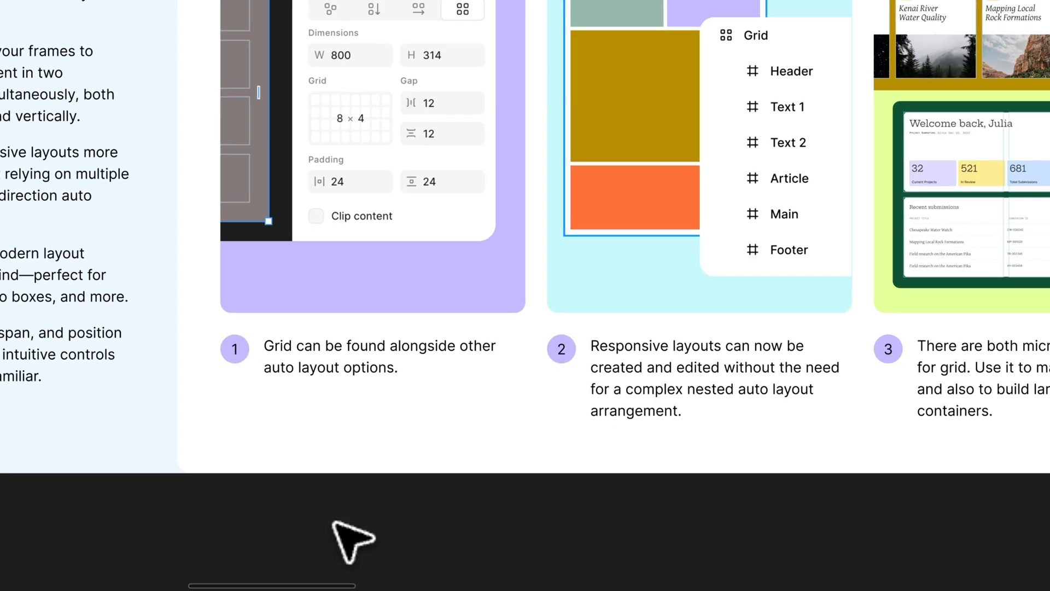
scroll(352, 539, "down", 2)
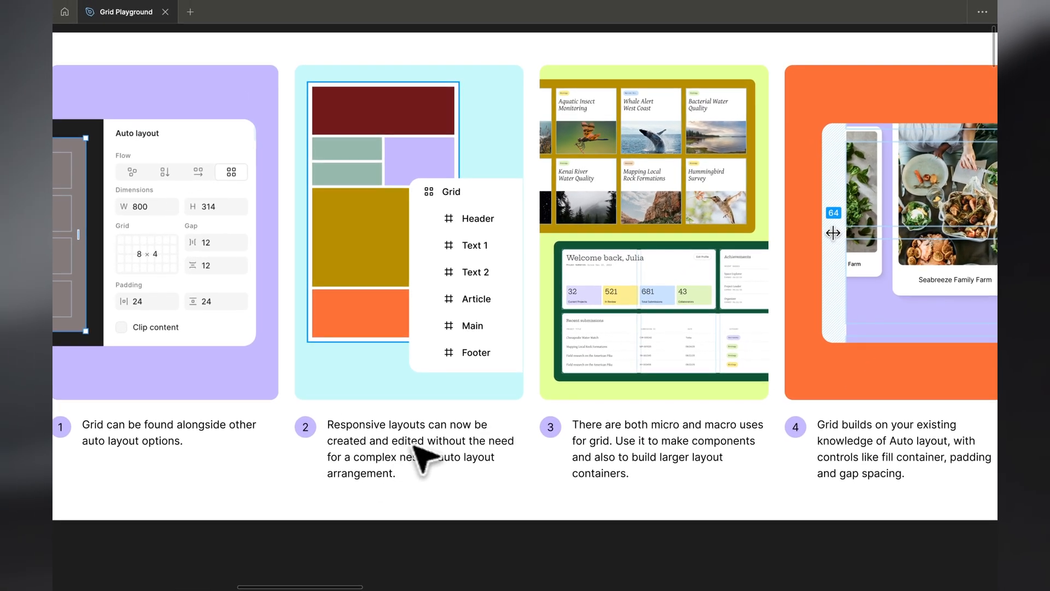
scroll(438, 219, "up", 5)
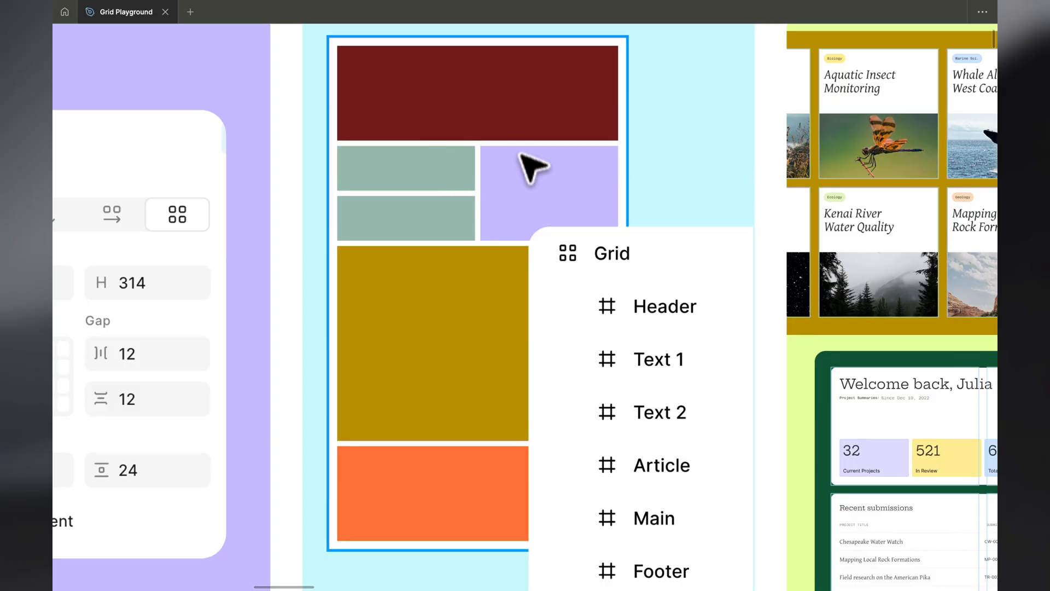
scroll(449, 263, "down", 5)
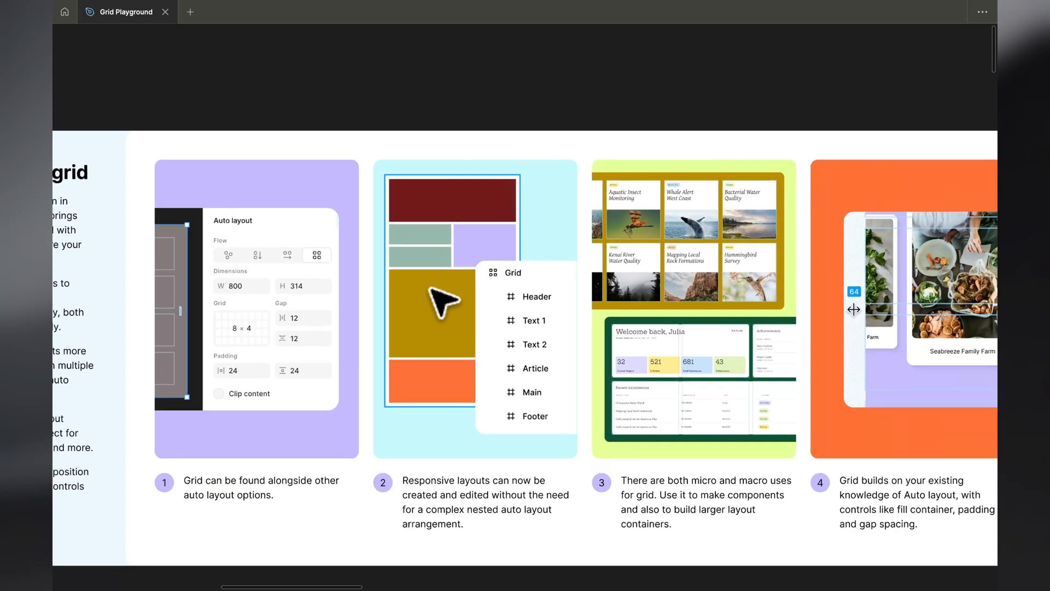
scroll(445, 298, "right", 10)
scroll(443, 298, "up", 5)
scroll(432, 288, "up", 1)
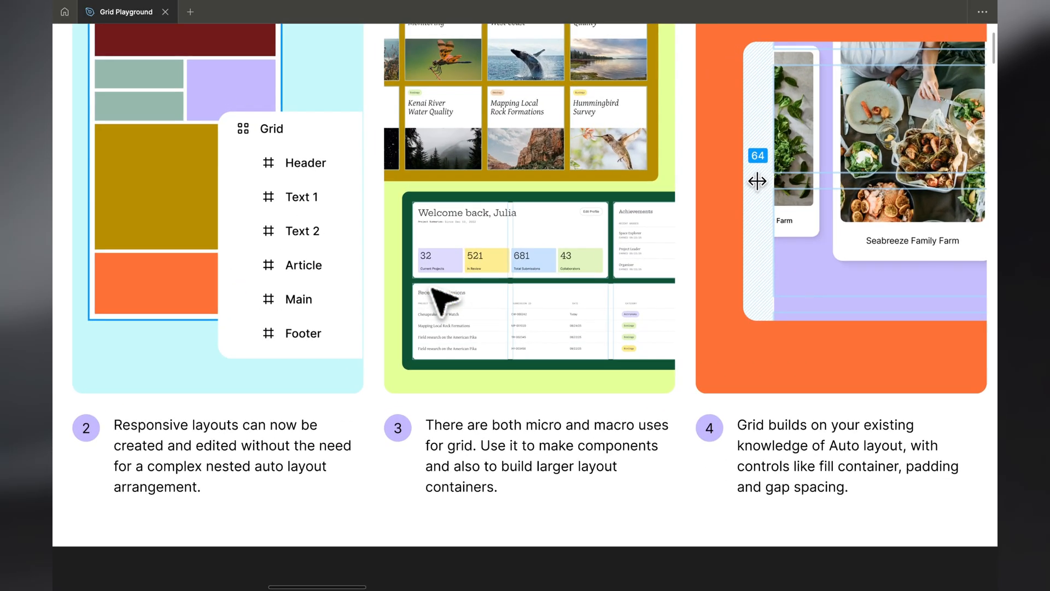
scroll(429, 287, "right", 1)
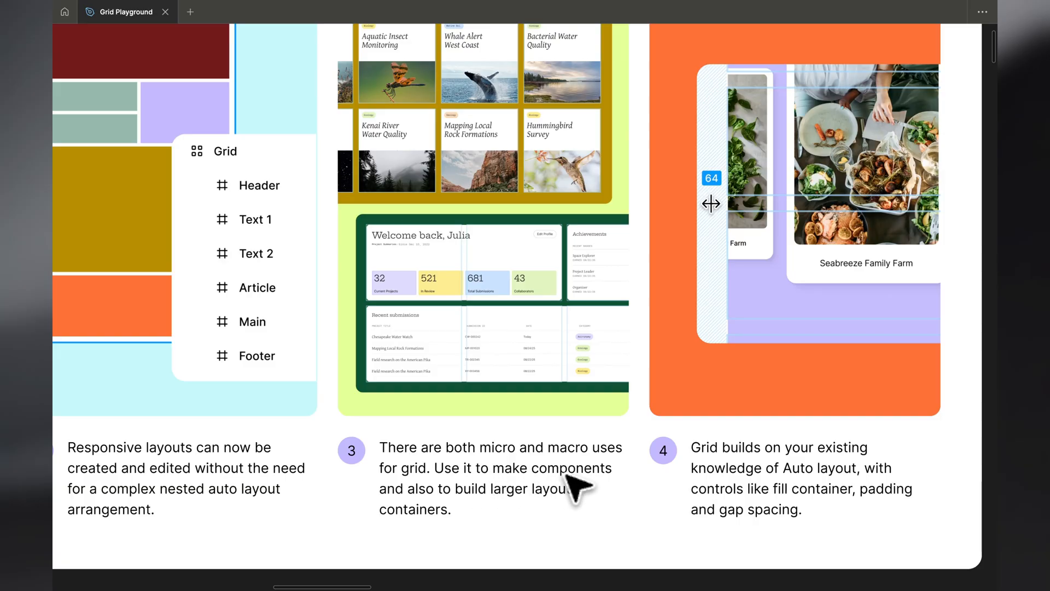
scroll(536, 492, "up", 1)
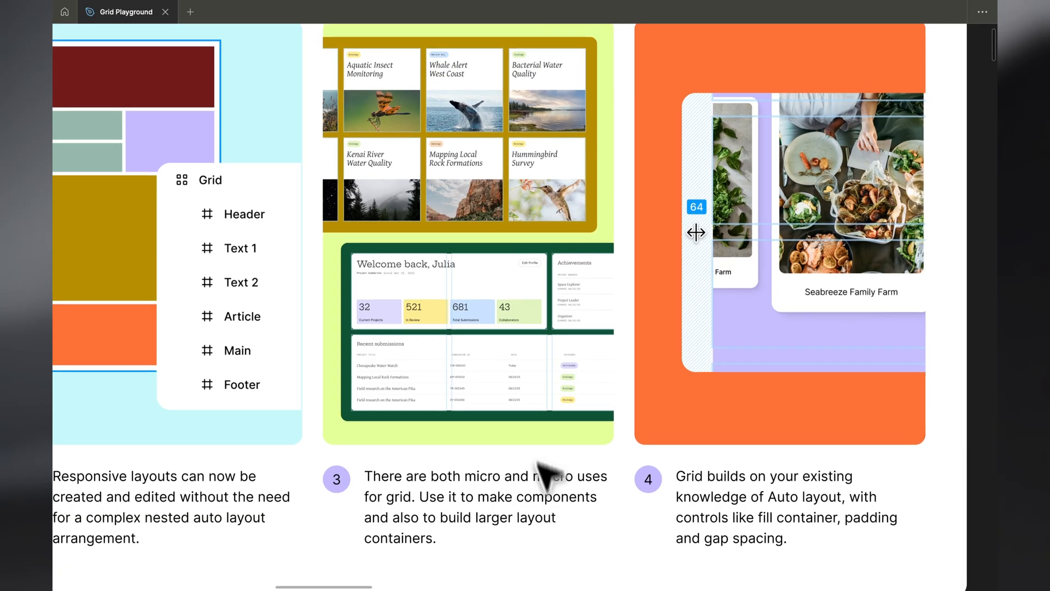
scroll(497, 143, "up", 4)
scroll(497, 142, "down", 5)
scroll(497, 142, "up", 2)
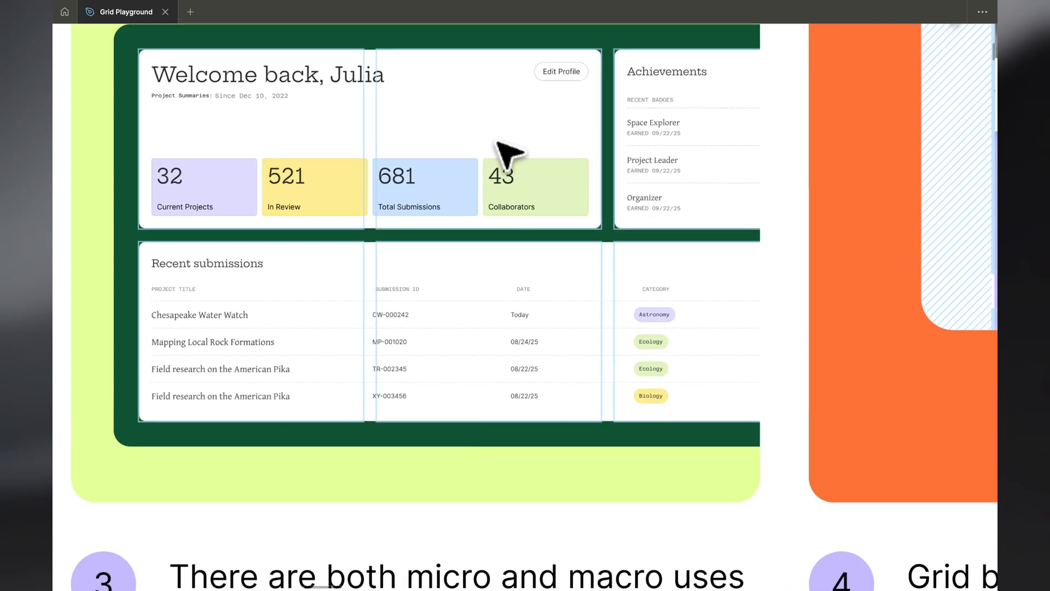
scroll(356, 80, "up", 2)
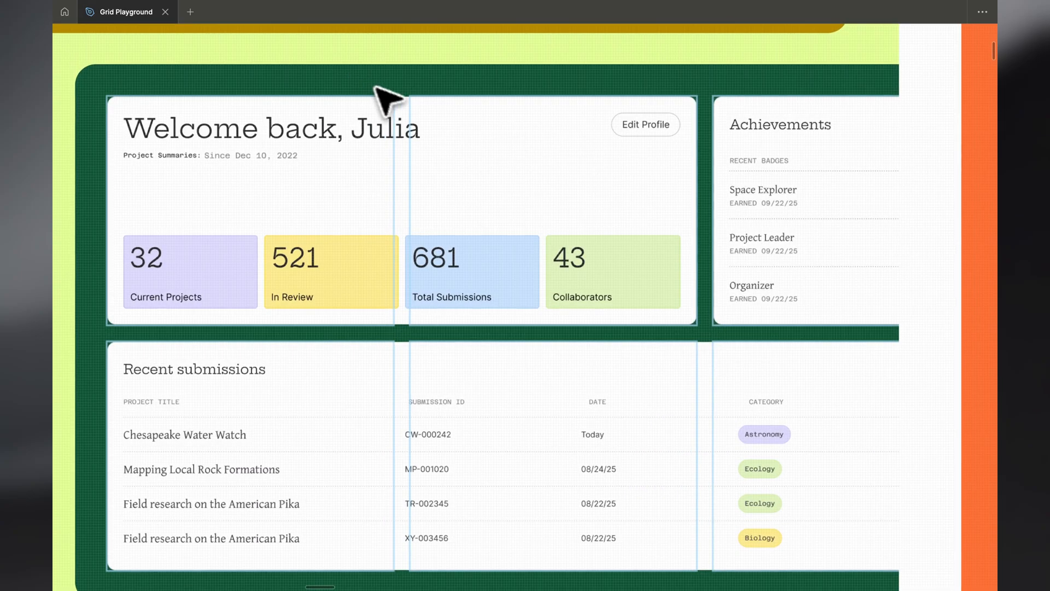
Read through the "When to use grid" and "Enabling grid in the layout panel" boards and their example cards
scroll(412, 114, "down", 1)
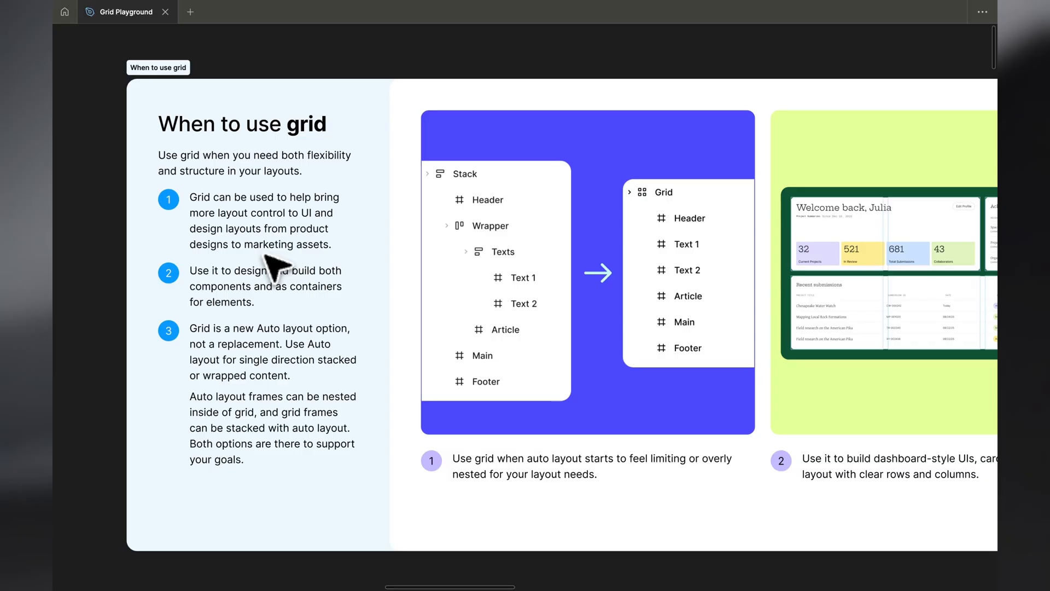
scroll(413, 305, "right", 5)
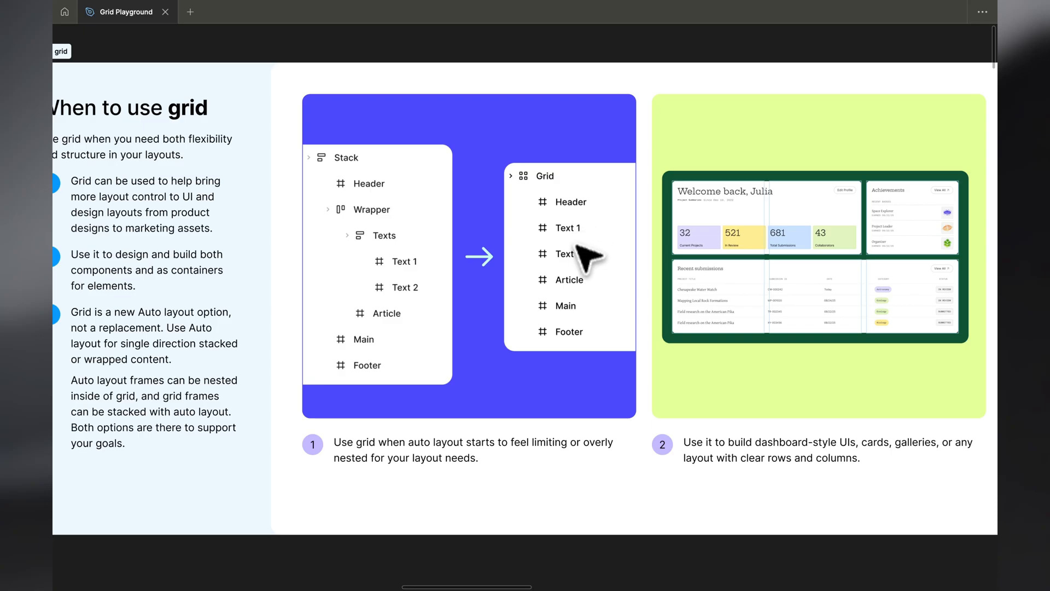
scroll(535, 315, "right", 3)
scroll(535, 315, "down", 1)
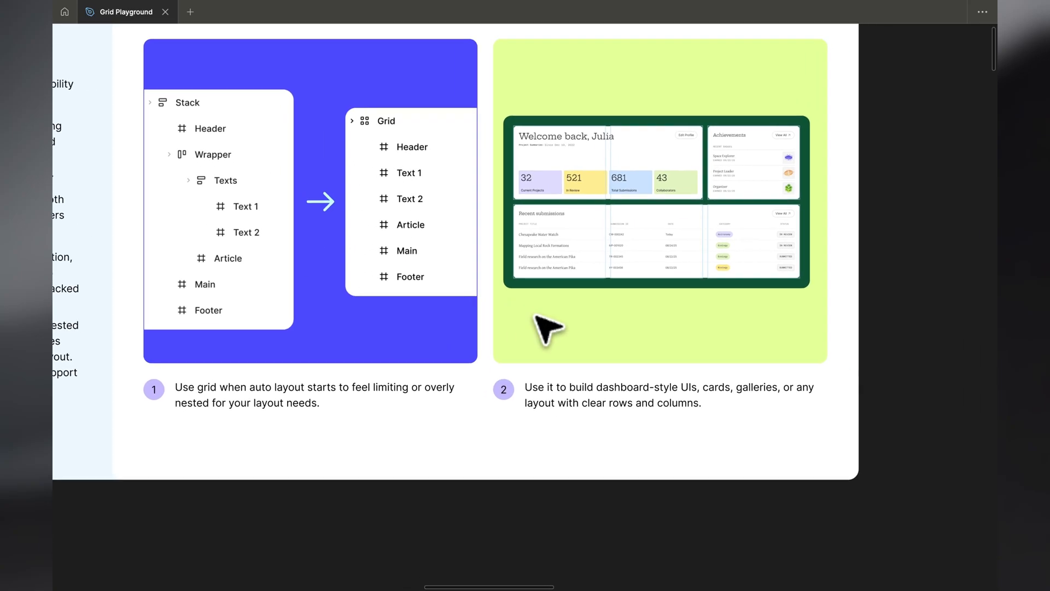
scroll(535, 316, "down", 5)
scroll(535, 316, "up", 5)
scroll(535, 315, "down", 5)
scroll(535, 315, "right", 10)
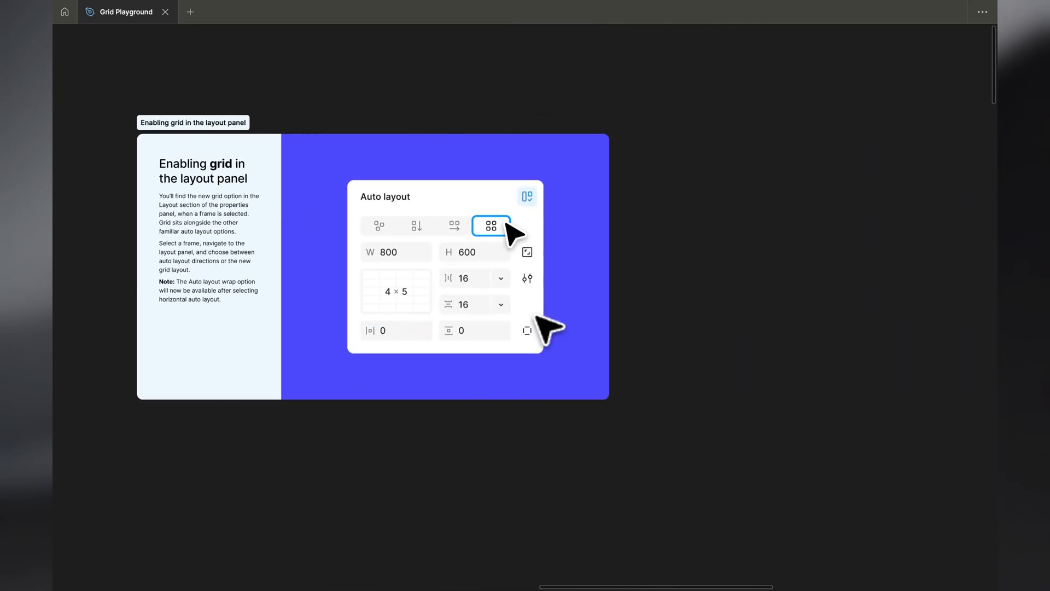
scroll(537, 317, "up", 5)
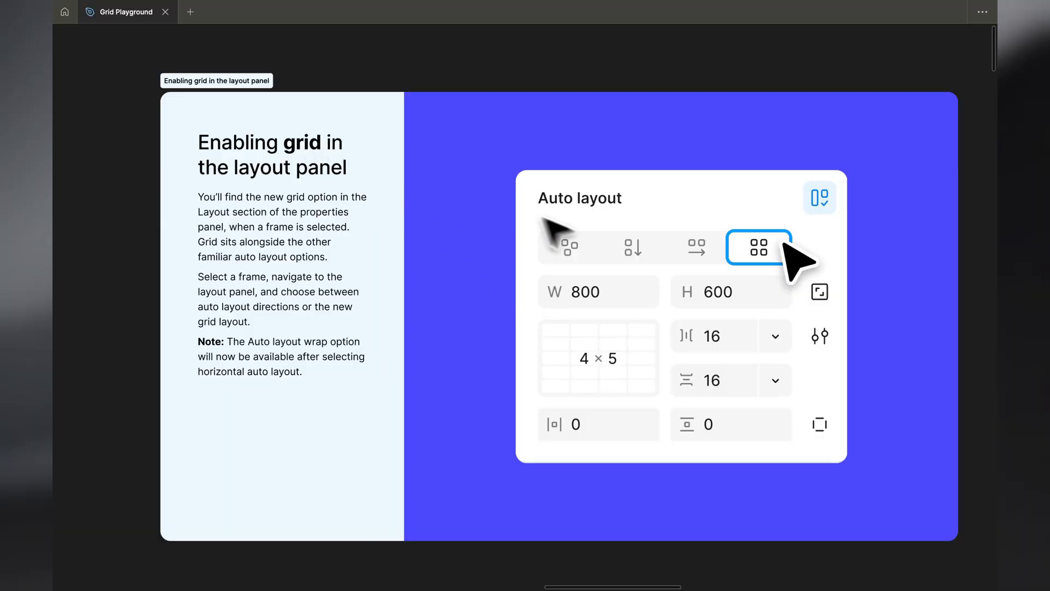
scroll(648, 276, "down", 10)
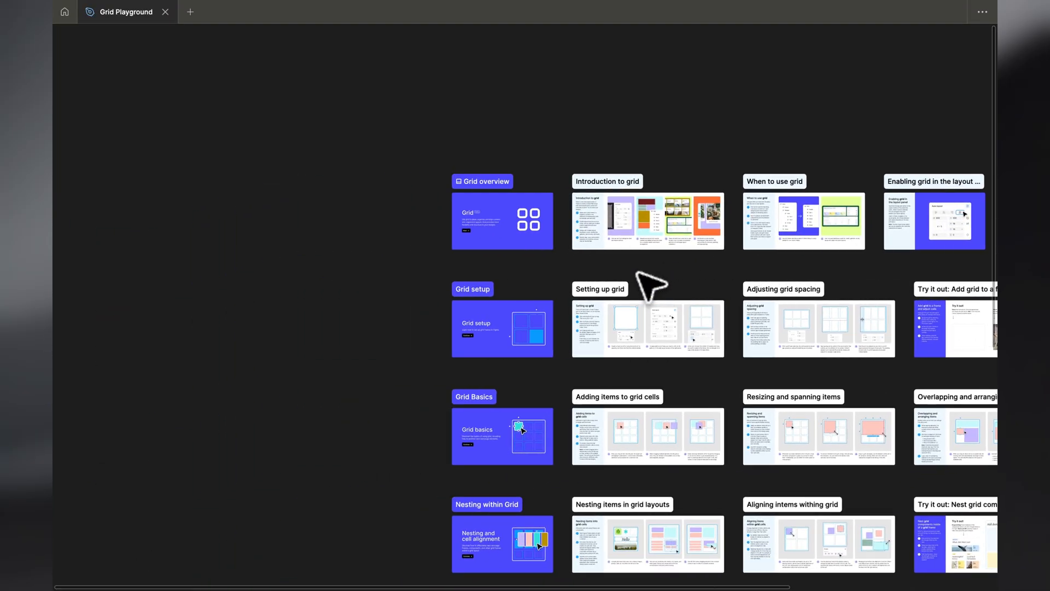
Examine the "Setting up grid" board for how to create a frame, apply grid and choose columns and rows
scroll(499, 340, "up", 5)
scroll(499, 343, "right", 6)
scroll(497, 340, "up", 3)
scroll(502, 344, "up", 3)
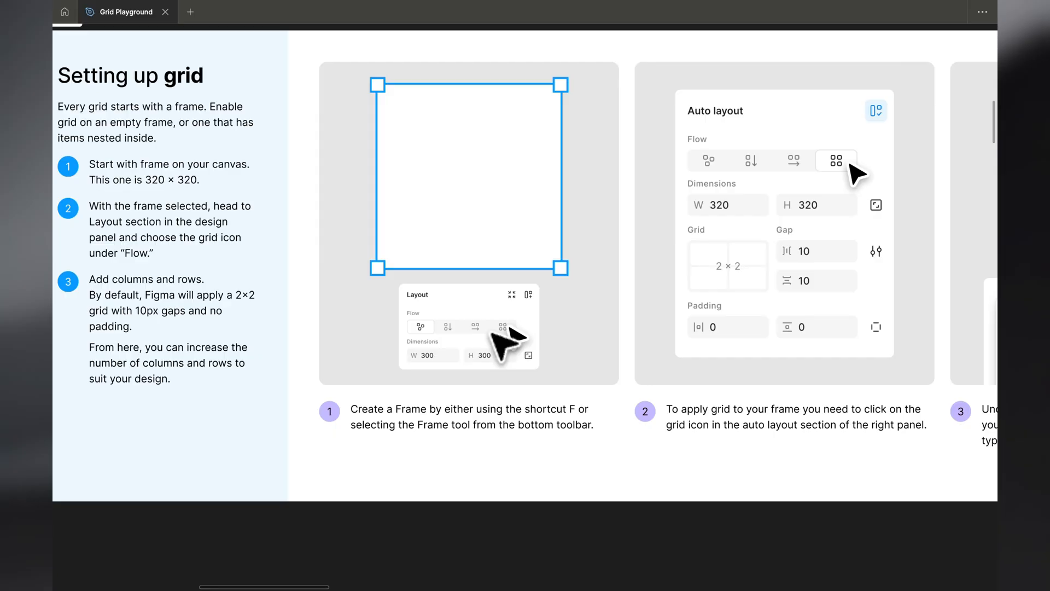
scroll(541, 432, "right", 5)
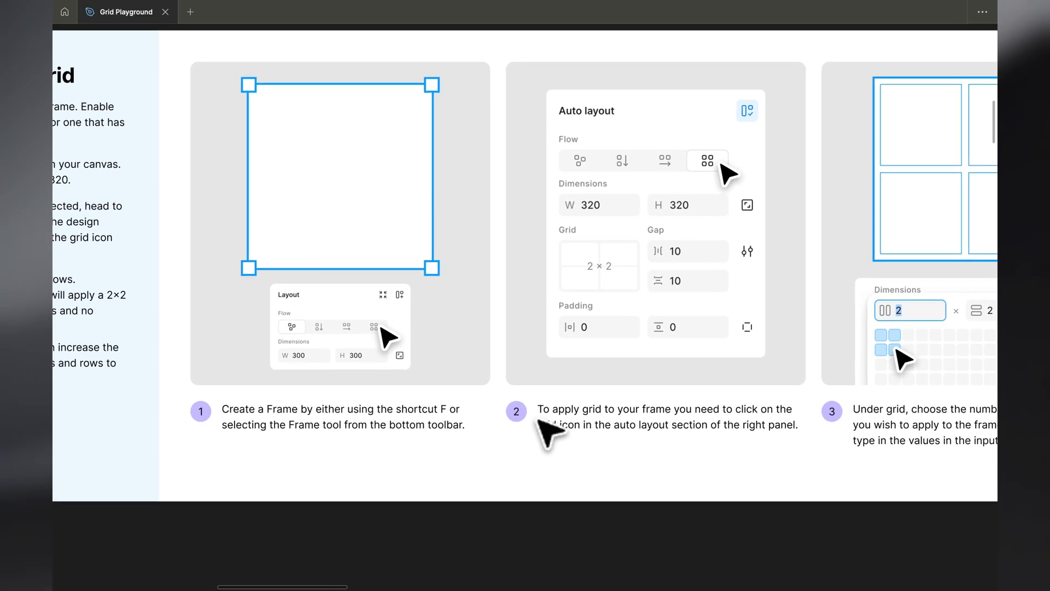
scroll(545, 426, "up", 1)
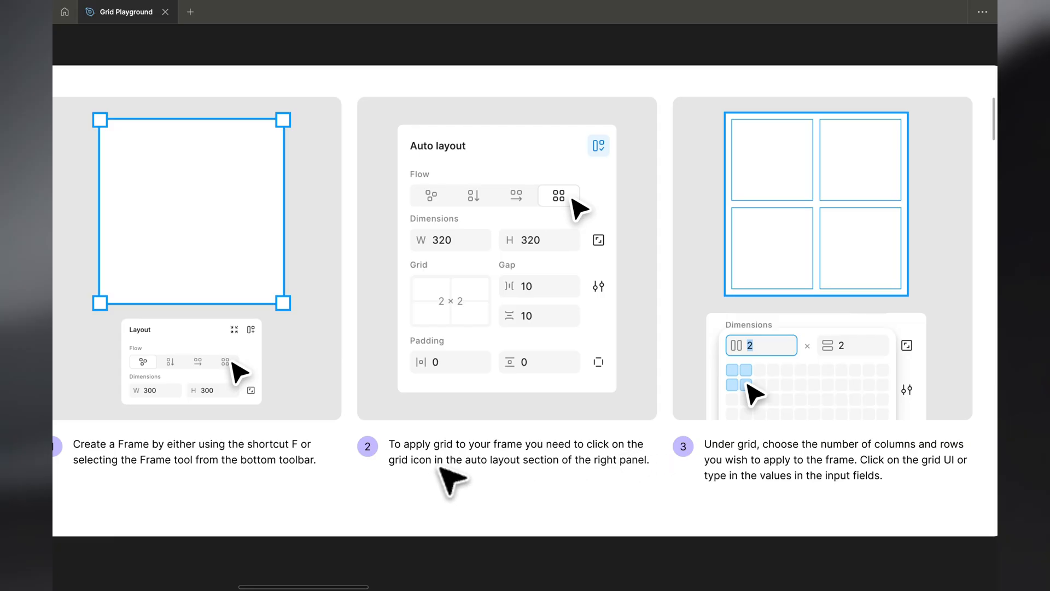
scroll(729, 483, "right", 6)
scroll(729, 483, "down", 1)
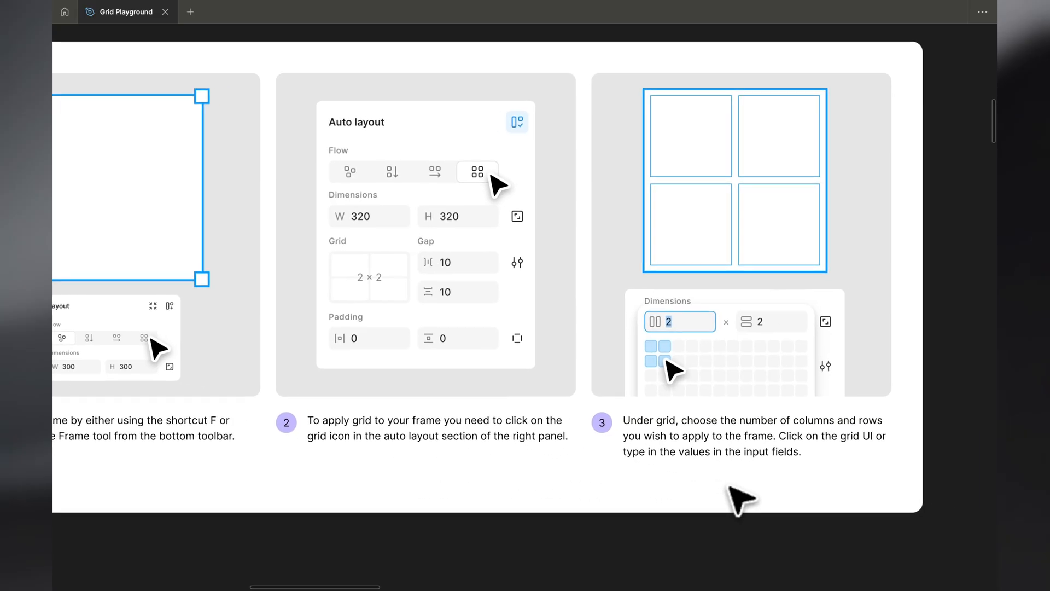
scroll(730, 483, "up", 1)
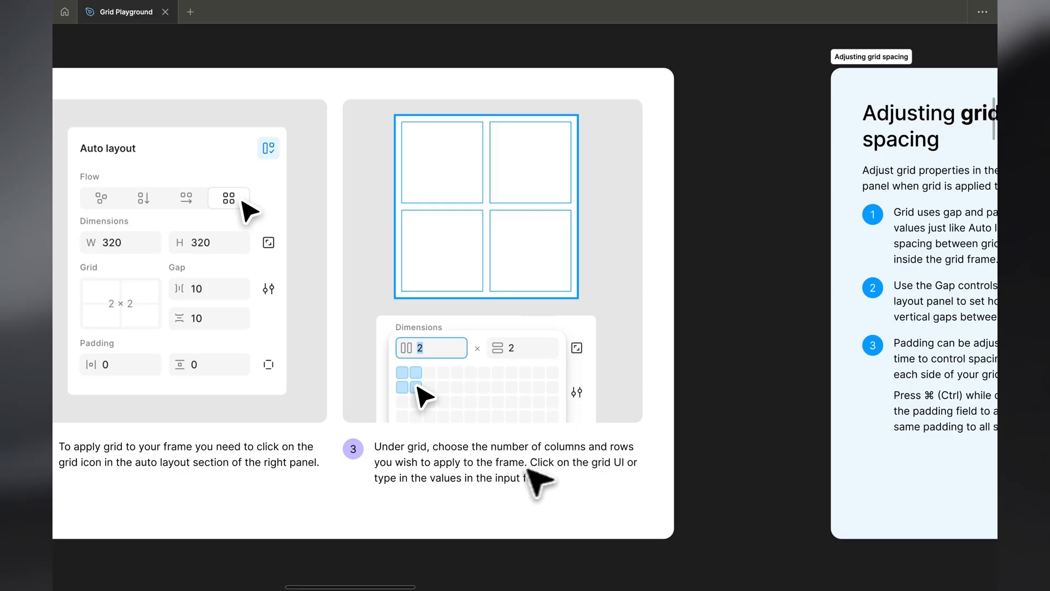
Read the gap and padding examples on the "Adjusting grid spacing" board and go on to the "Add grid to a frame and adjust cells" exercise
scroll(618, 476, "right", 6)
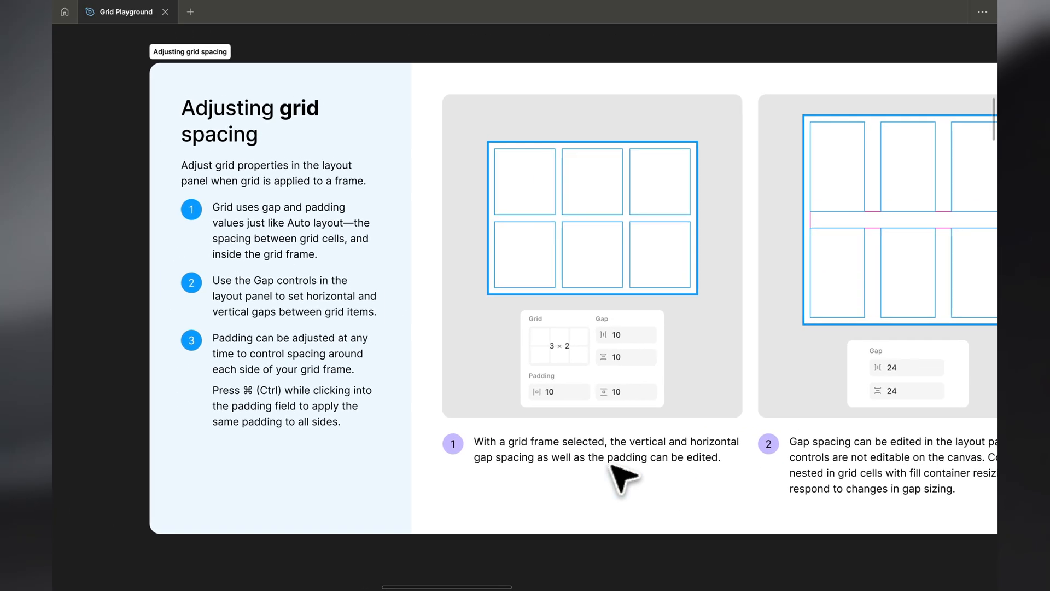
scroll(585, 399, "right", 4)
scroll(628, 370, "down", 1)
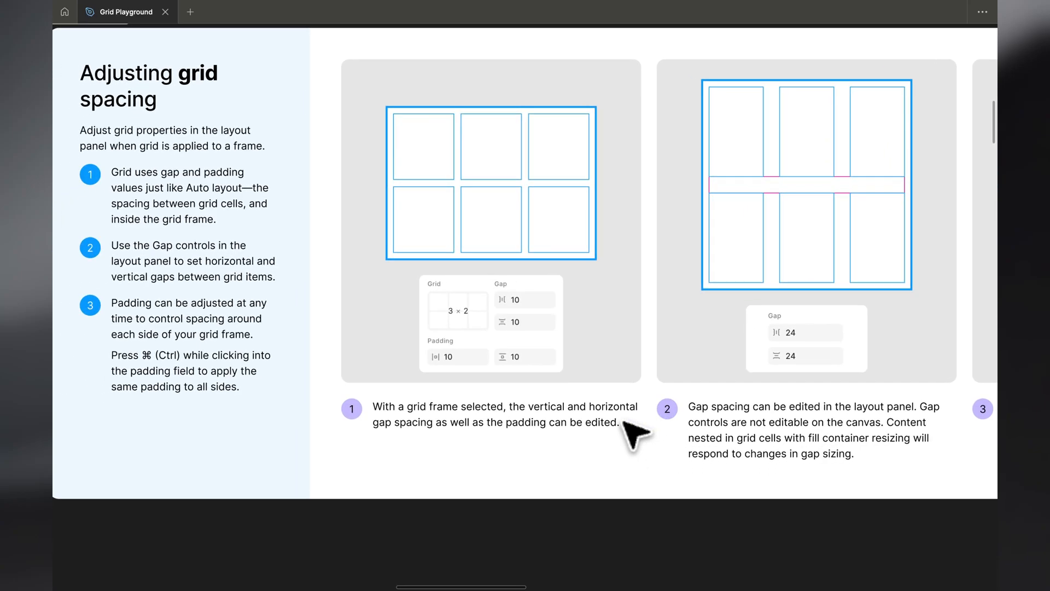
scroll(602, 344, "right", 5)
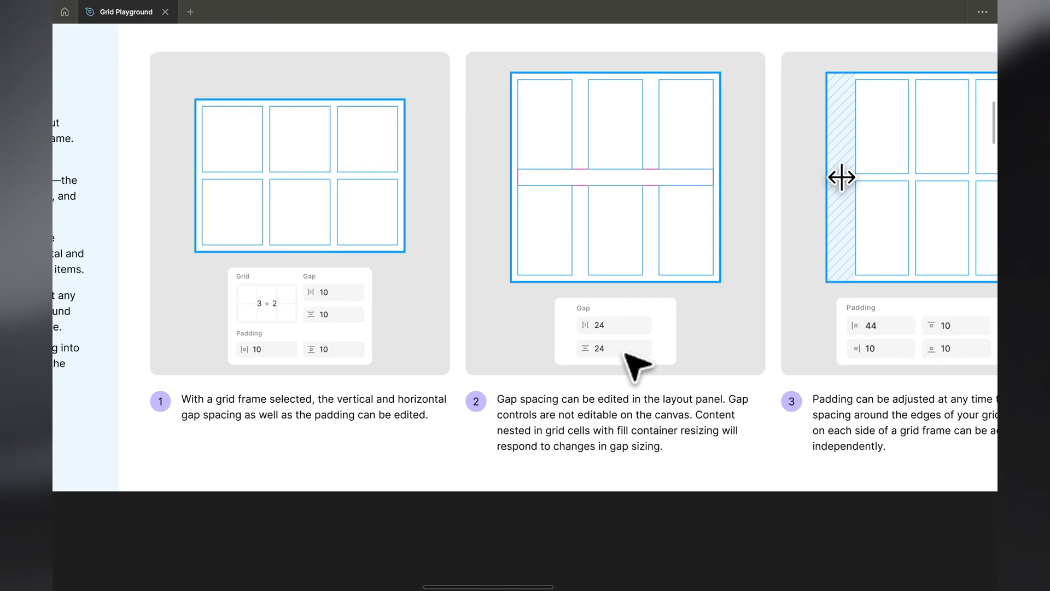
scroll(635, 350, "right", 15)
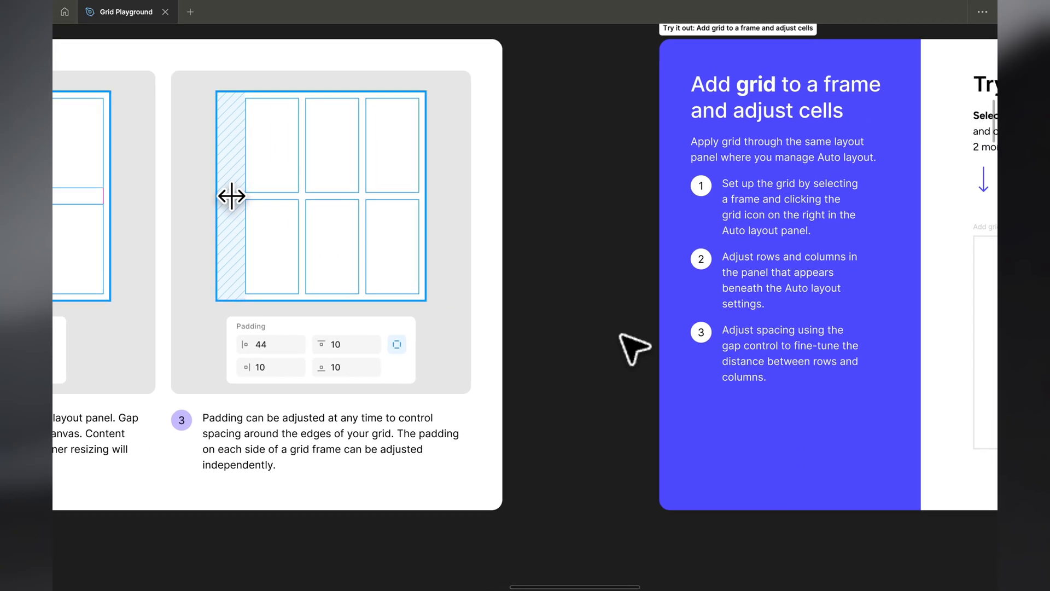
scroll(635, 350, "up", 1)
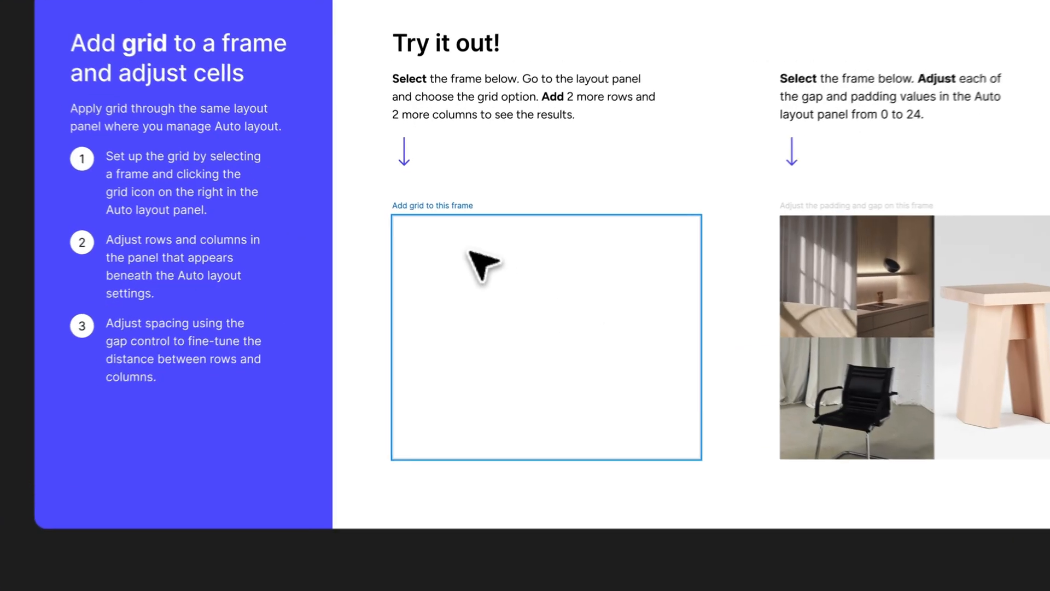
Apply grid auto layout to the empty "Add grid to this frame" frame
left_click(410, 300)
key("super+backslash")
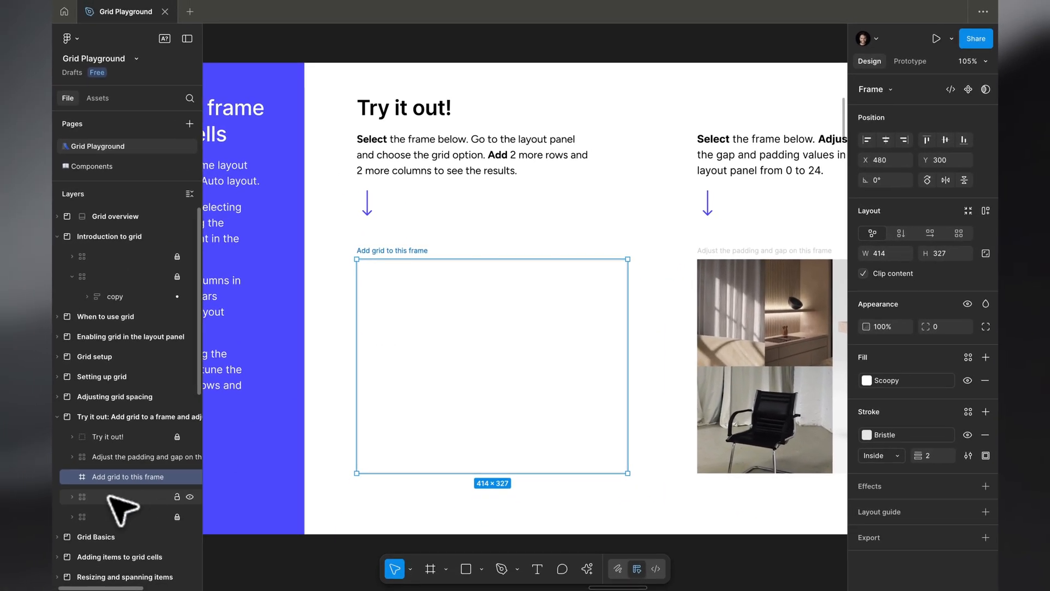
scroll(491, 357, "right", 1)
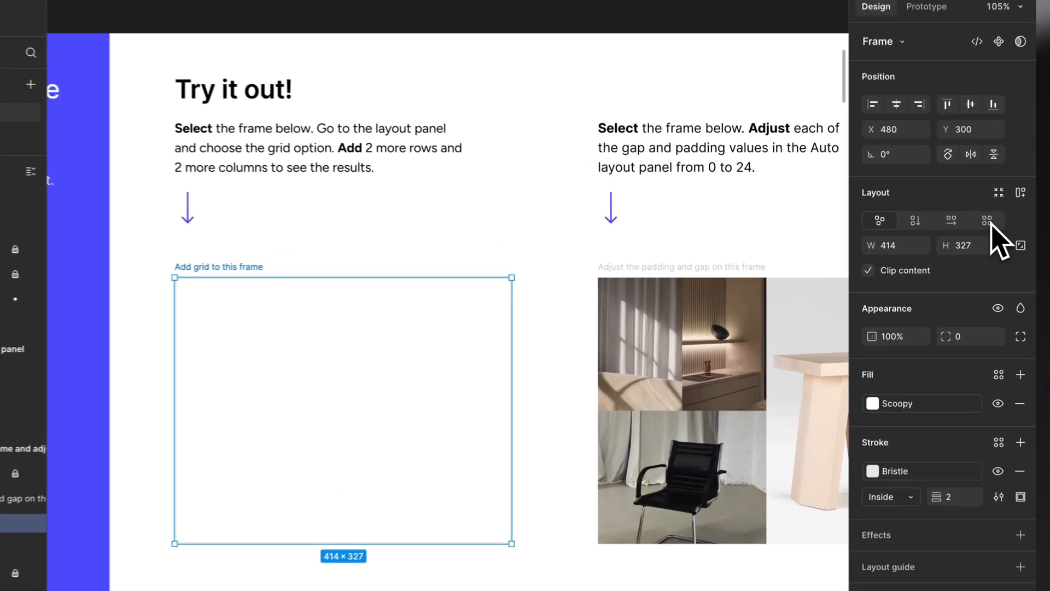
left_click(958, 233)
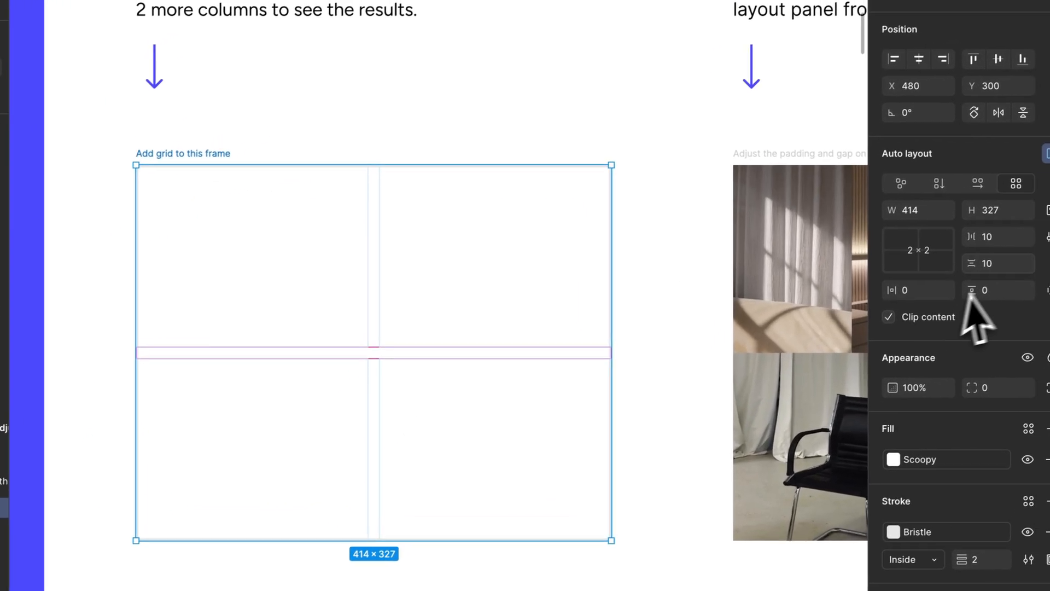
Try a grid of 7 columns by 6 rows on the frame, and try 100 columns
left_click(924, 260)
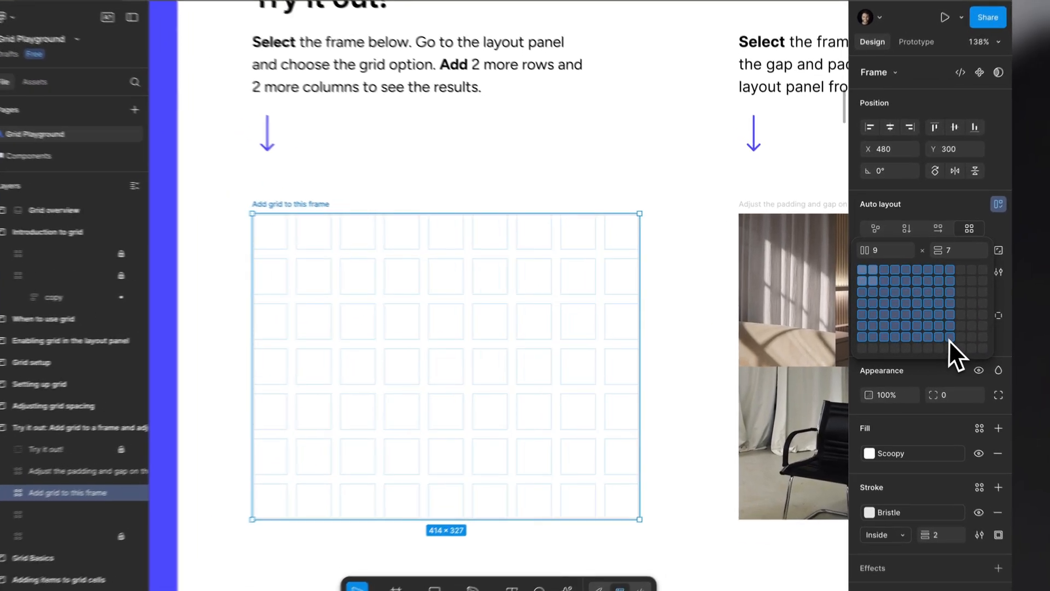
left_click(921, 323)
left_click(921, 289)
left_click(903, 241)
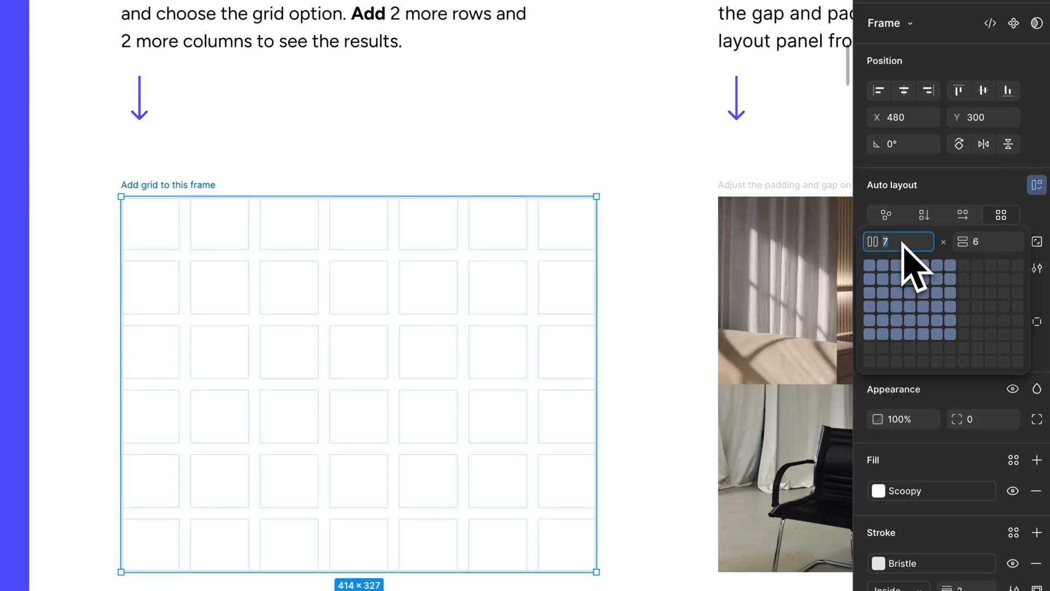
type("100")
key("Return")
Set the frame's grid to 4 × 4 cells and its horizontal gap to 16
left_click(911, 268)
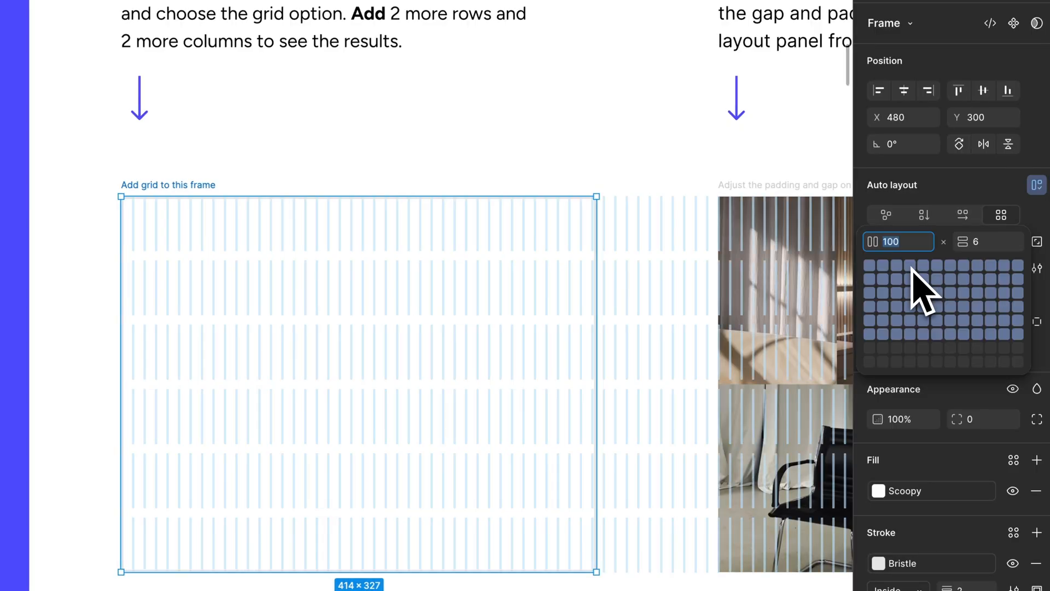
left_click(911, 304)
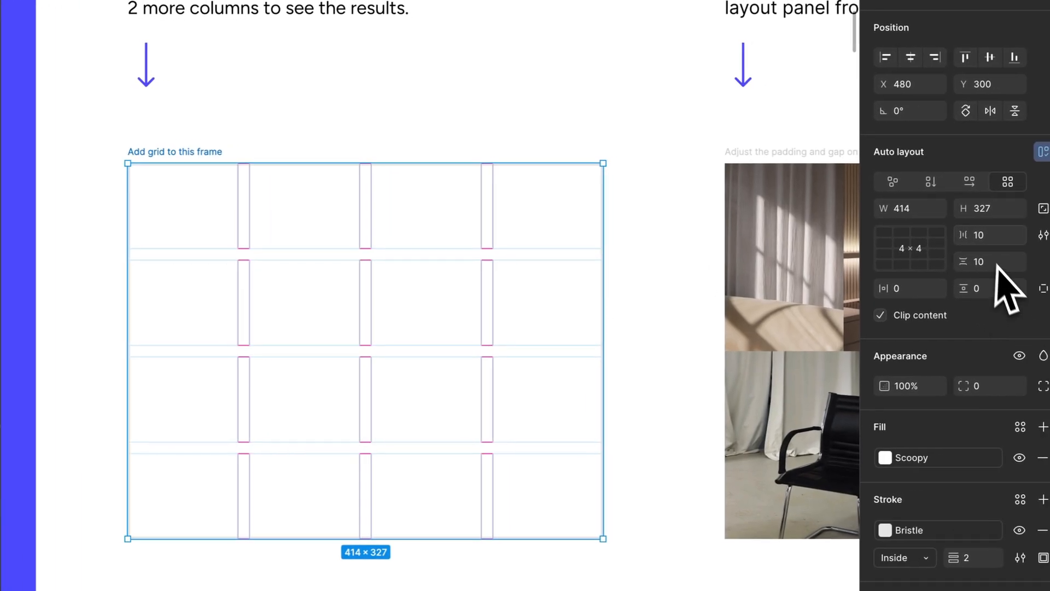
left_click(990, 236)
key("shift+Up")
key("shift+Down")
key("shift+Down")
key("shift+Down")
key("shift+Down")
key("shift+Down")
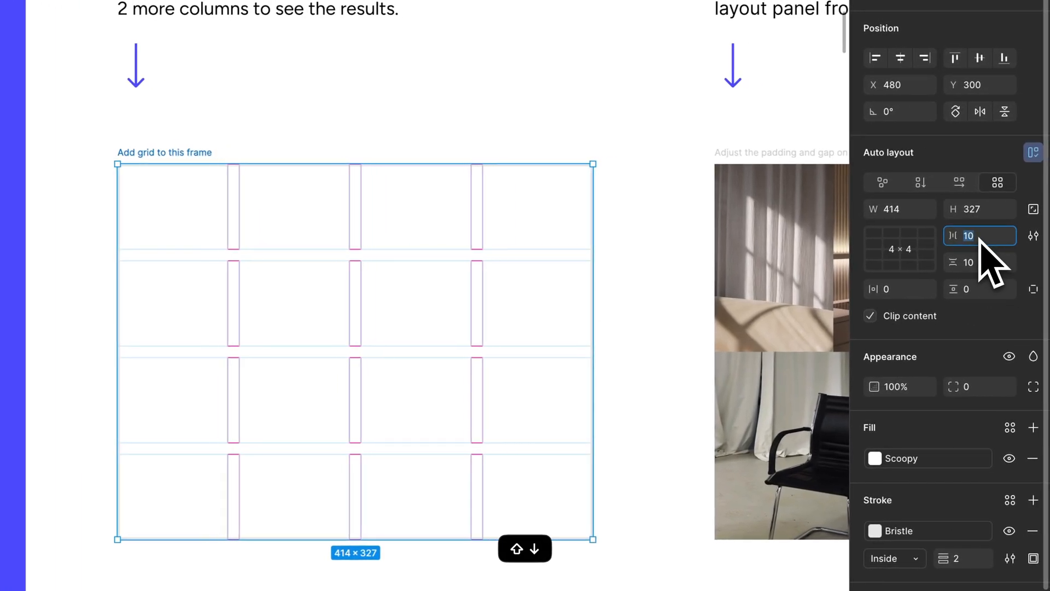
key("shift+Up")
key("shift+Up")
key("shift+Up")
key("shift+Down")
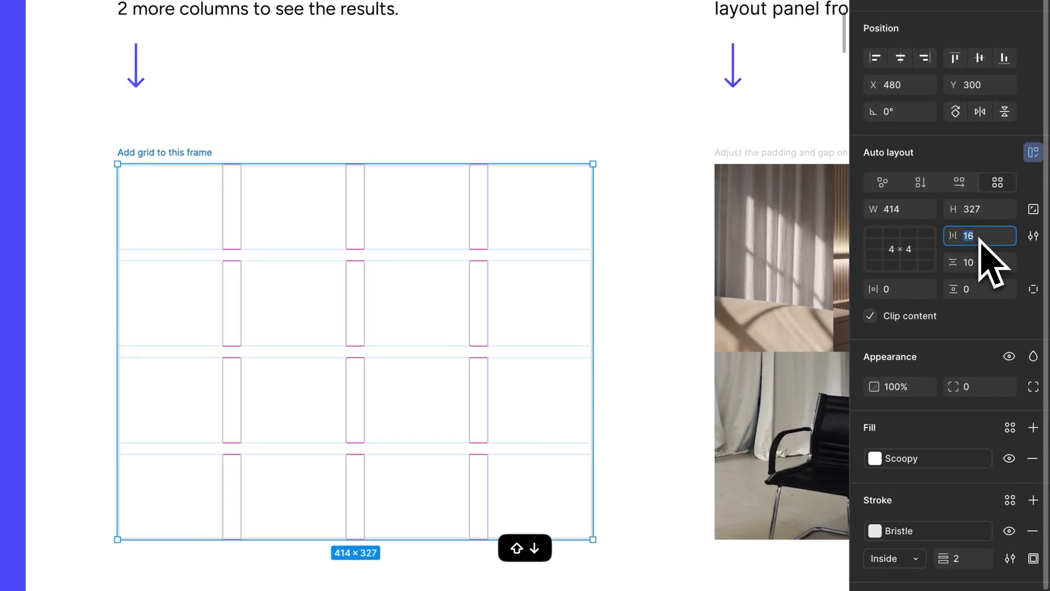
Try out different vertical gap and horizontal padding values on the 4 × 4 grid frame
left_click(977, 263)
key("shift+Up")
key("shift+Down")
key("shift+Down")
key("shift+Up")
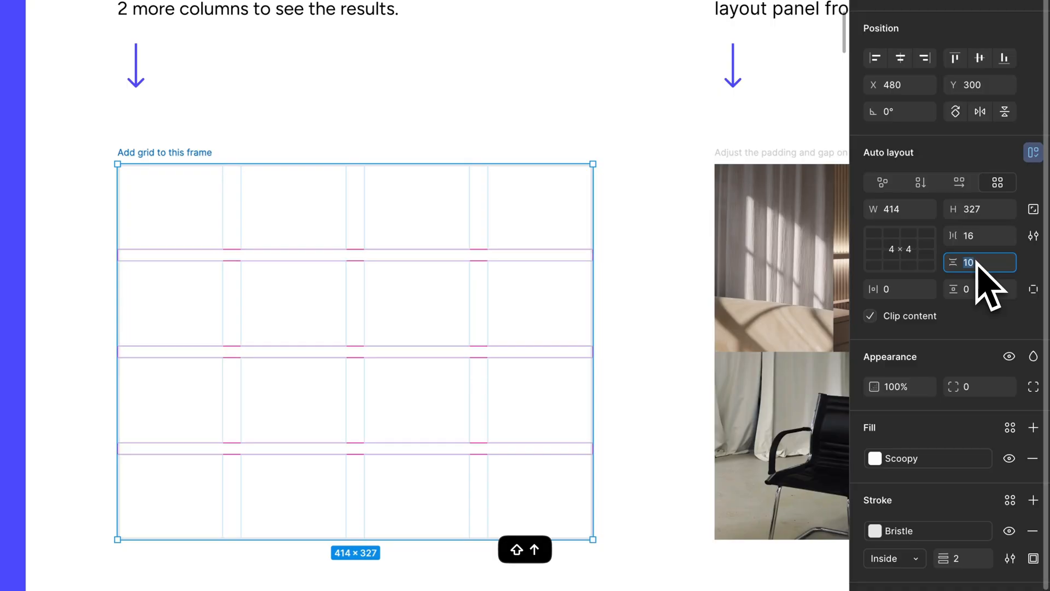
left_click(905, 290)
key("shift+Up")
key("shift+Up")
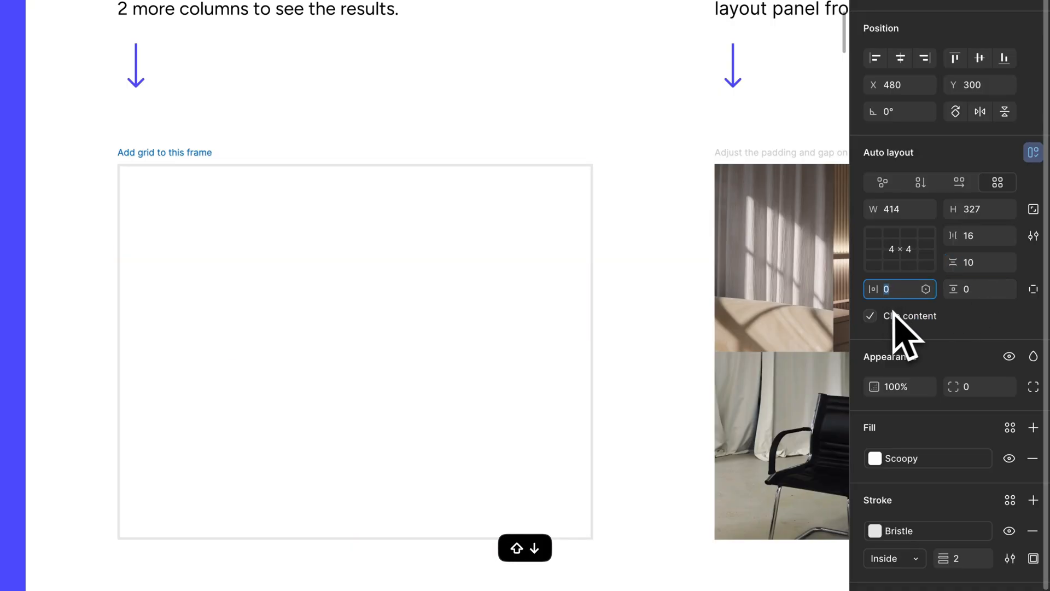
left_click(914, 258)
key("Escape")
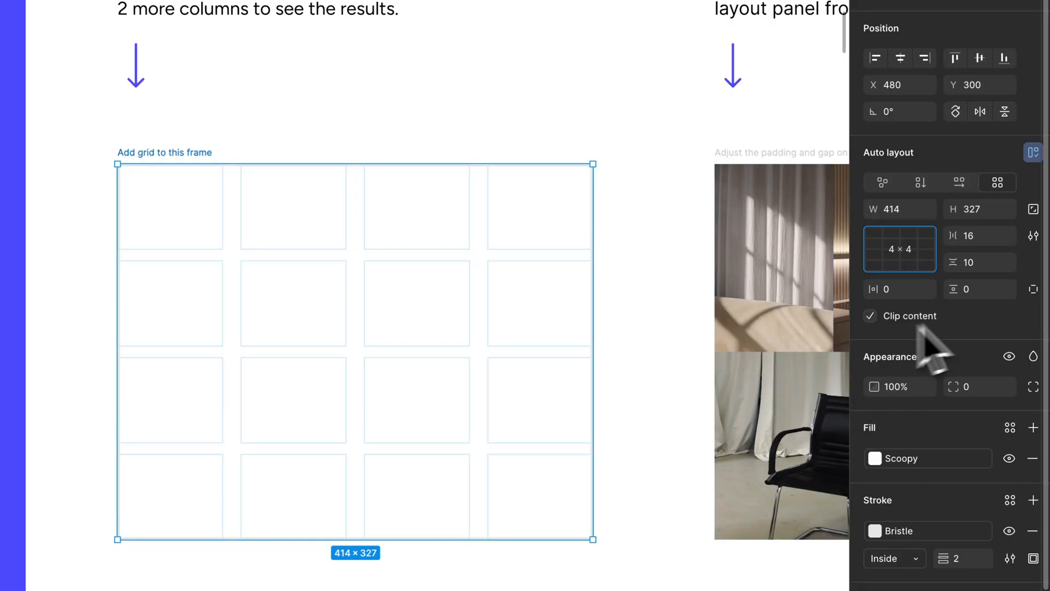
Reselect the "Add grid to this frame" frame and examine the sizing control of its first column
left_click(223, 85)
scroll(224, 84, "down", 1)
scroll(224, 85, "right", 1)
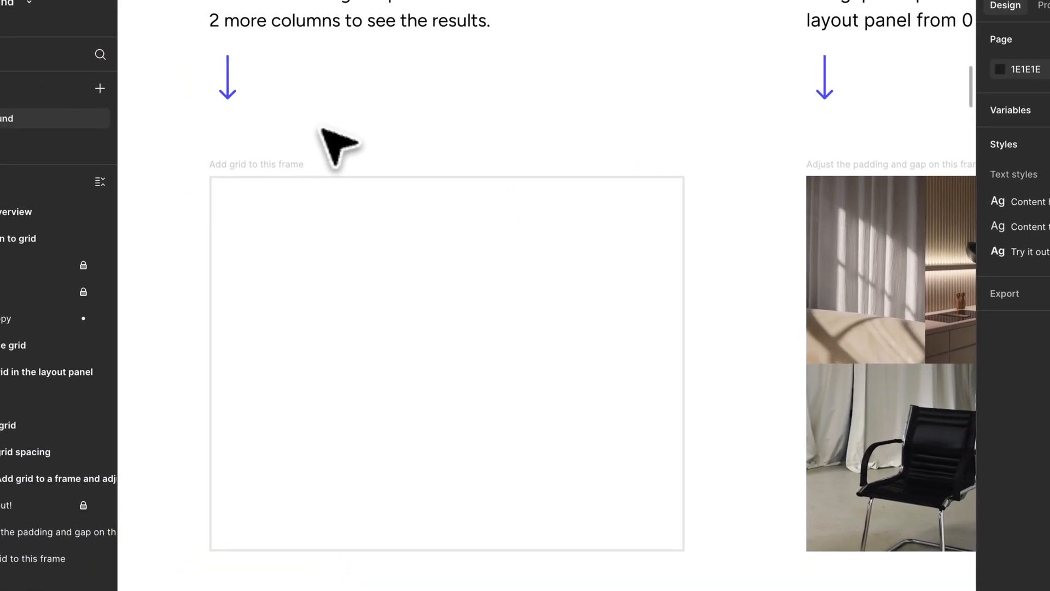
left_click(184, 152)
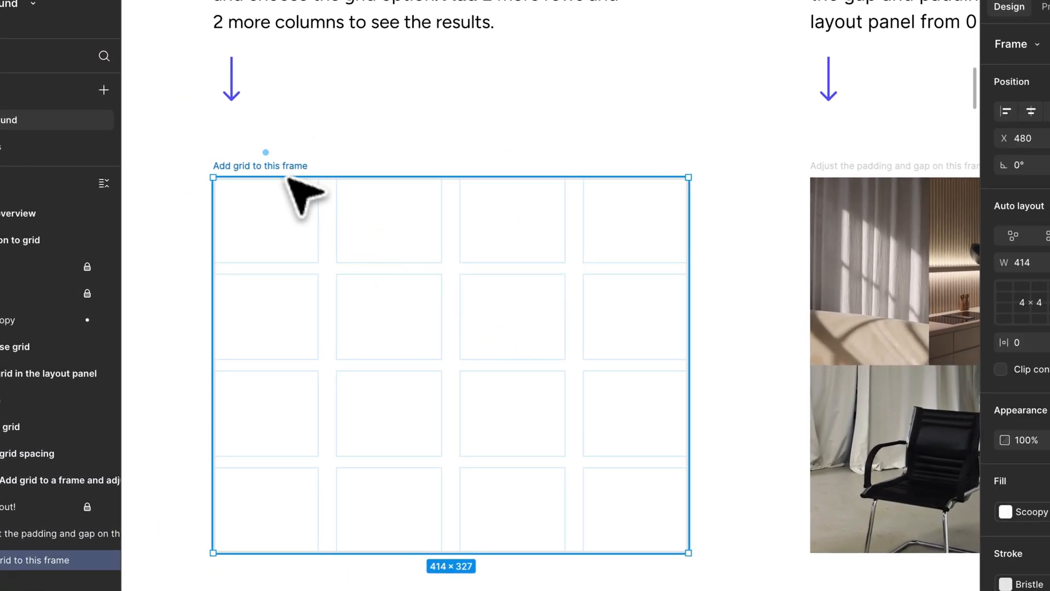
mouse_move(274, 154)
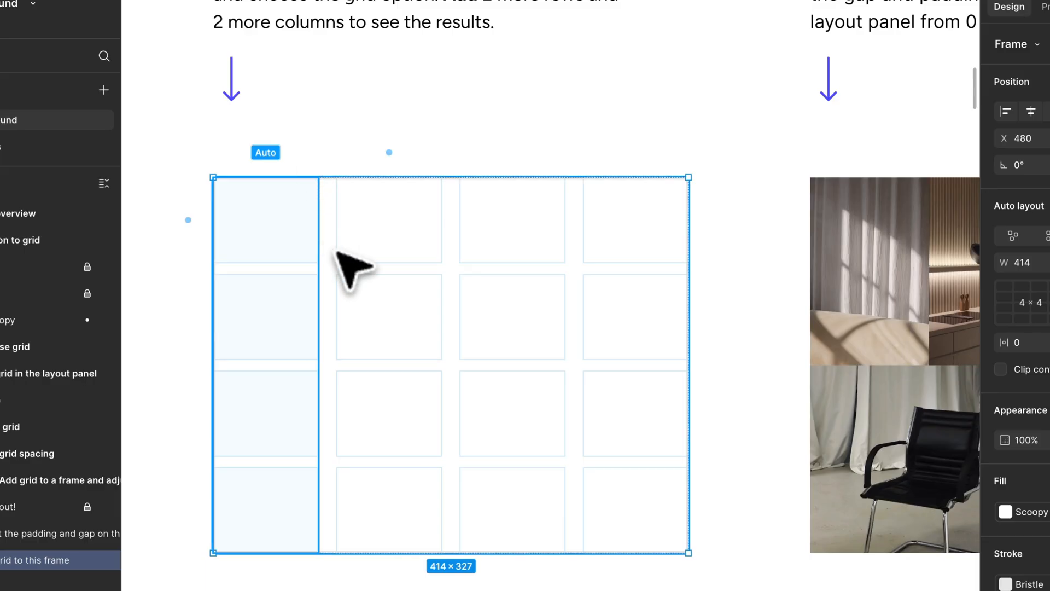
Examine the "Adjust the padding and gap on this frame" frame and how its image rectangles span the grid cells
key("n")
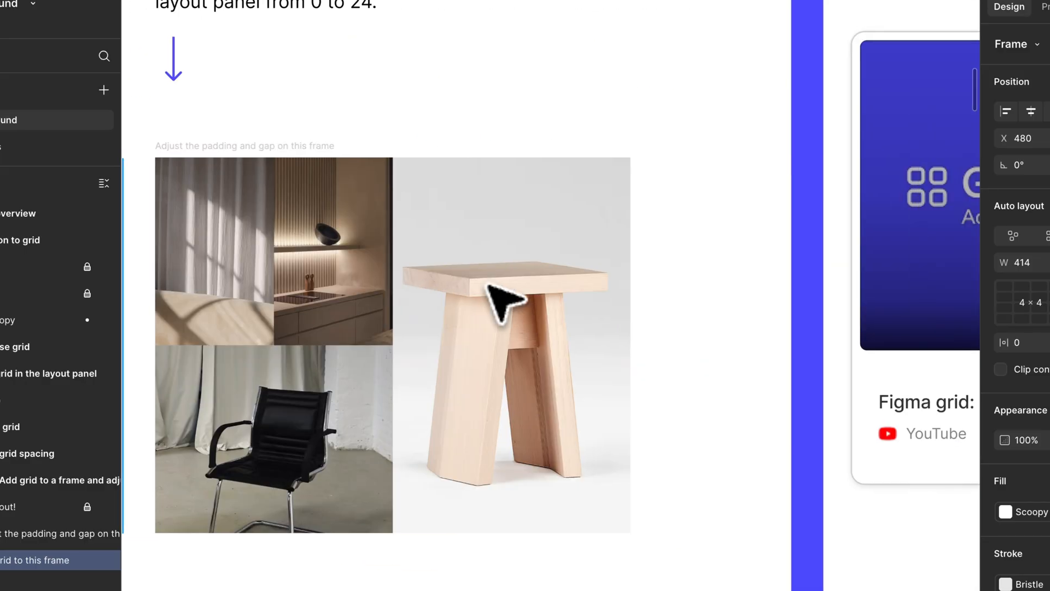
left_click(413, 181)
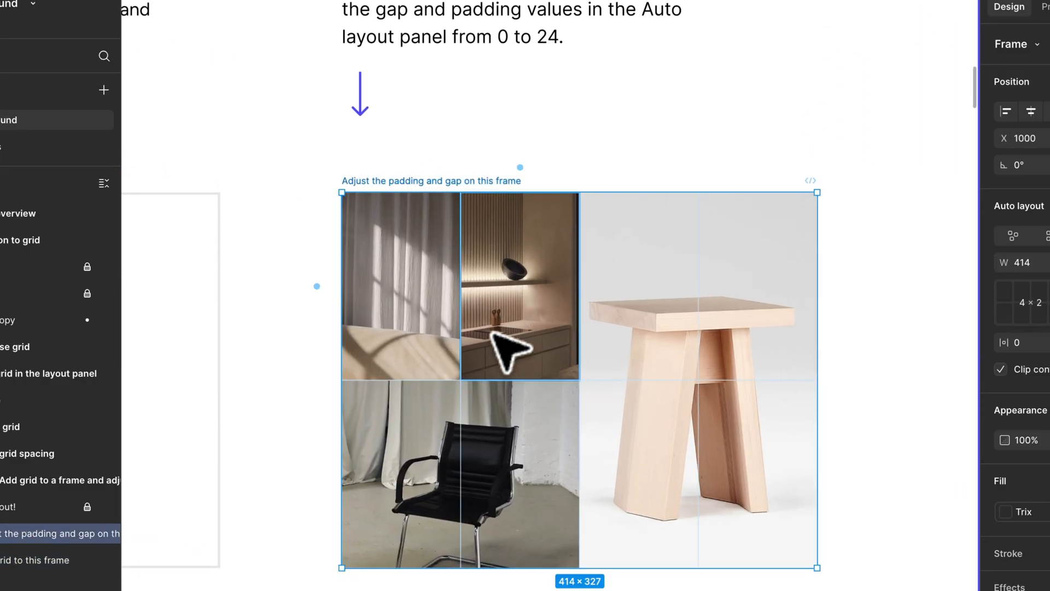
left_click(672, 335)
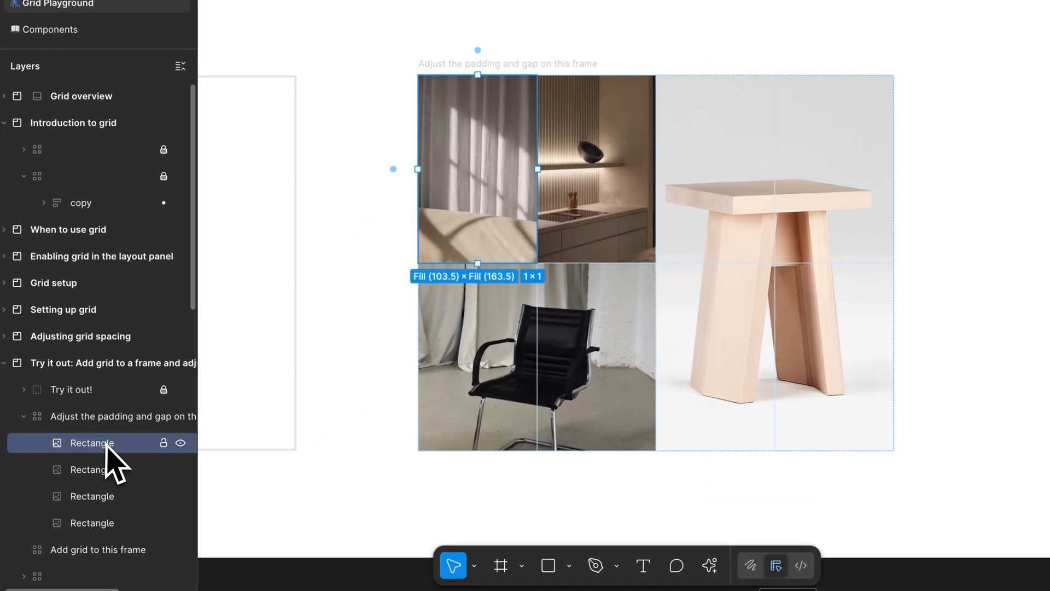
left_click(113, 491)
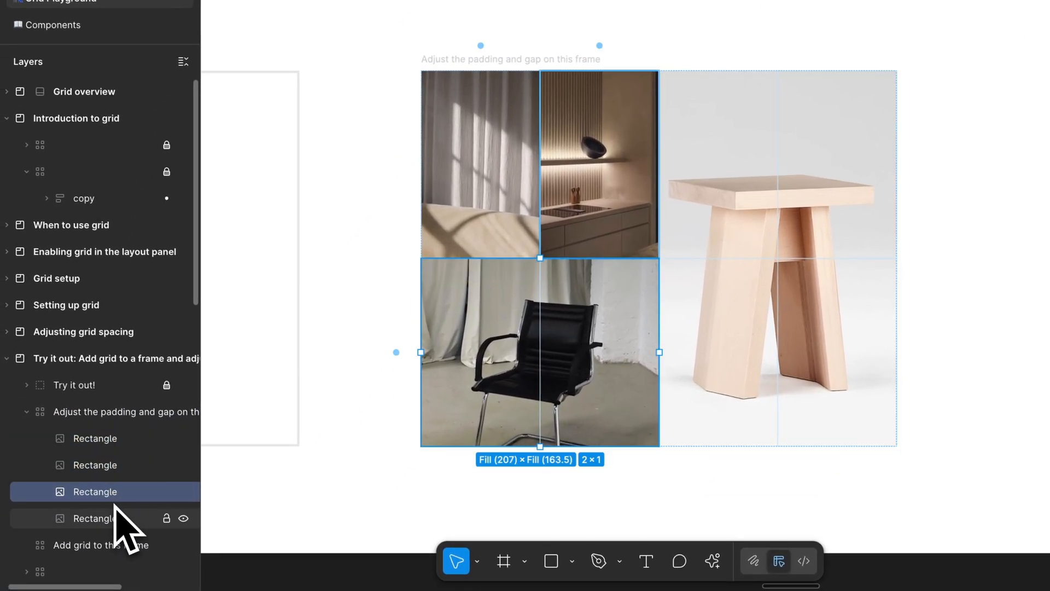
left_click(116, 517)
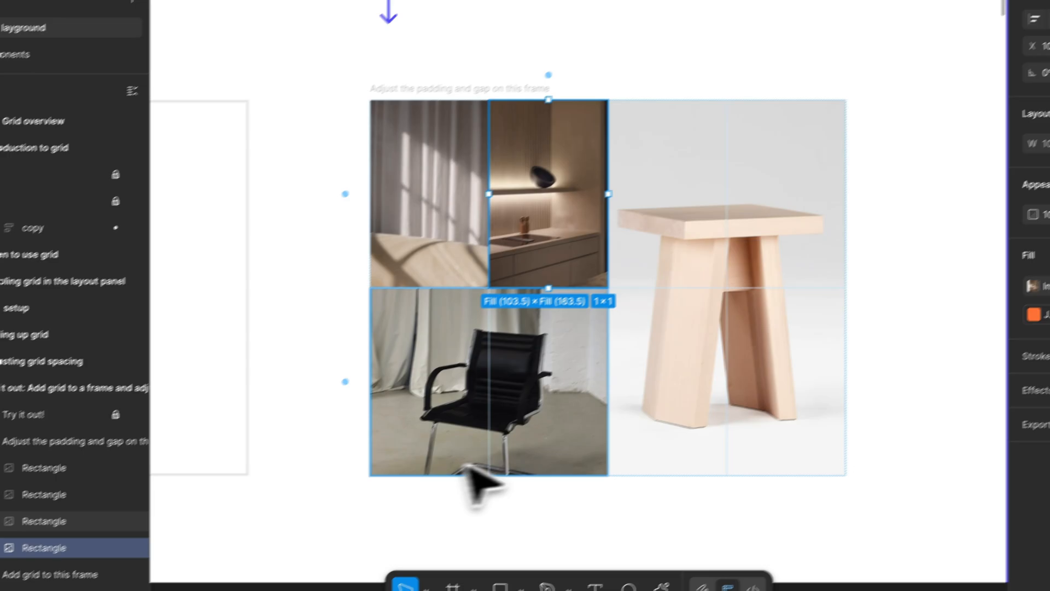
scroll(655, 412, "up", 2)
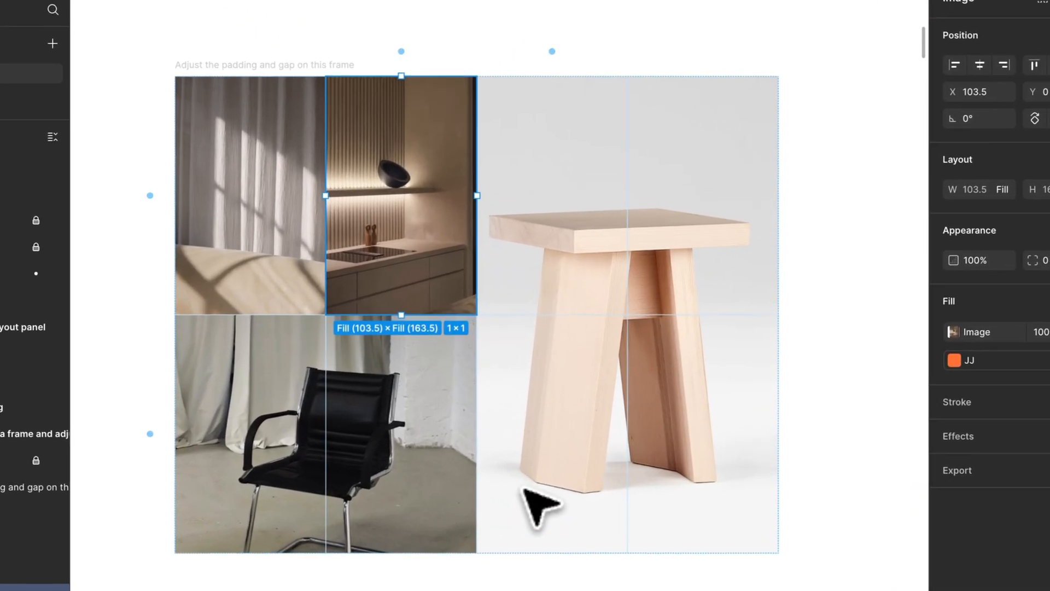
left_click(840, 146)
scroll(841, 147, "down", 3)
scroll(815, 155, "up", 3)
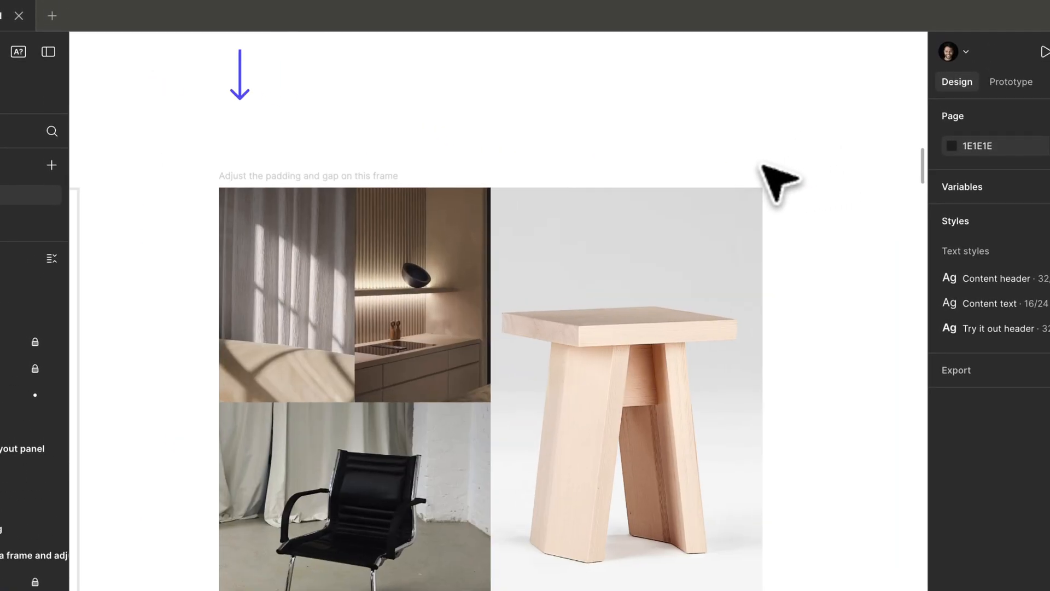
Set the horizontal and vertical gaps of the "Adjust the padding and gap on this frame" frame to 16
left_click(282, 169)
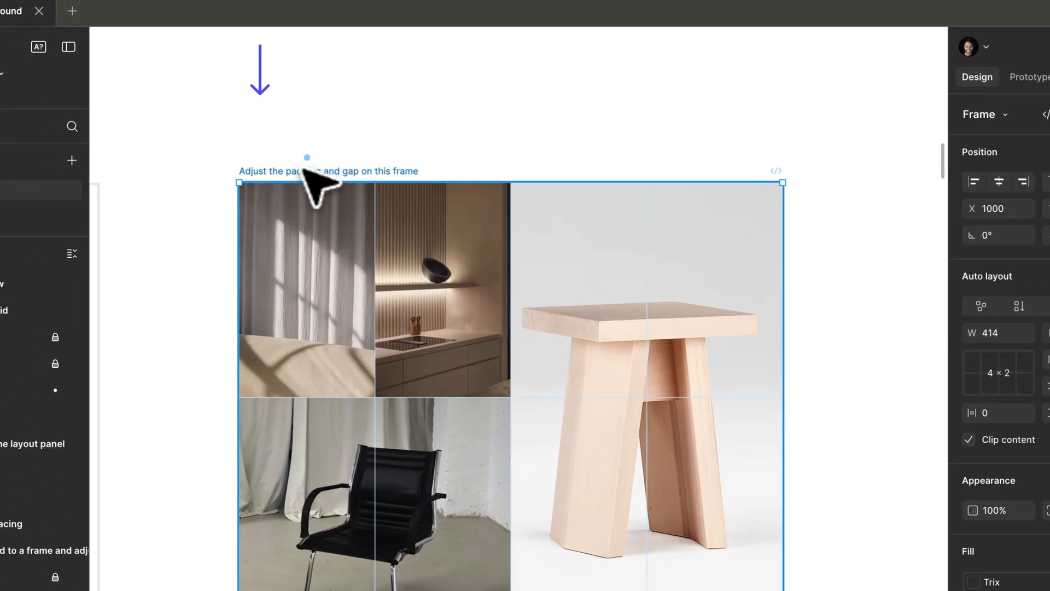
left_click(981, 236)
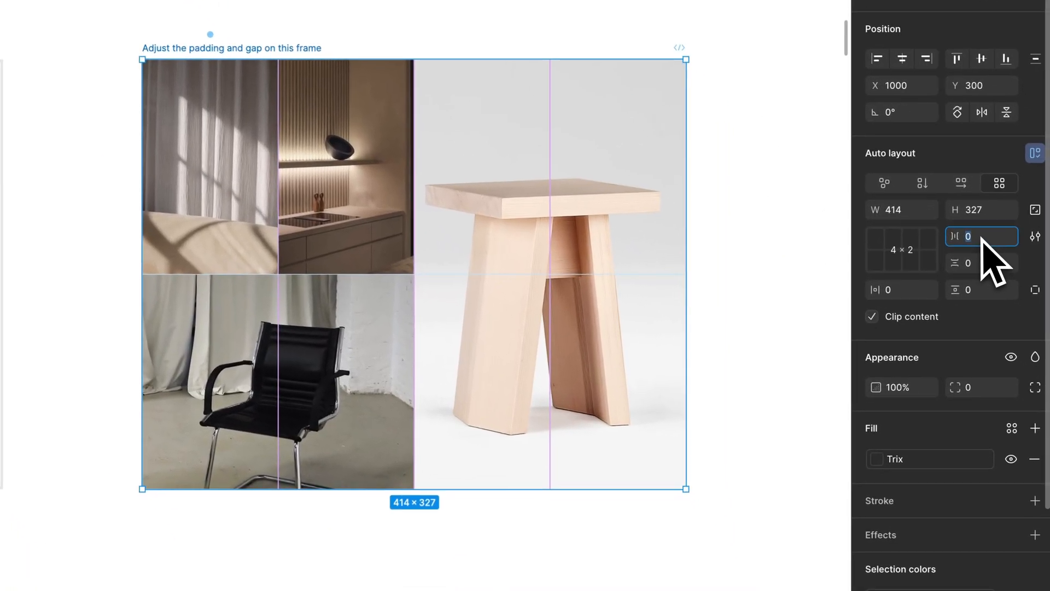
key("shift+Up")
key("shift+Up")
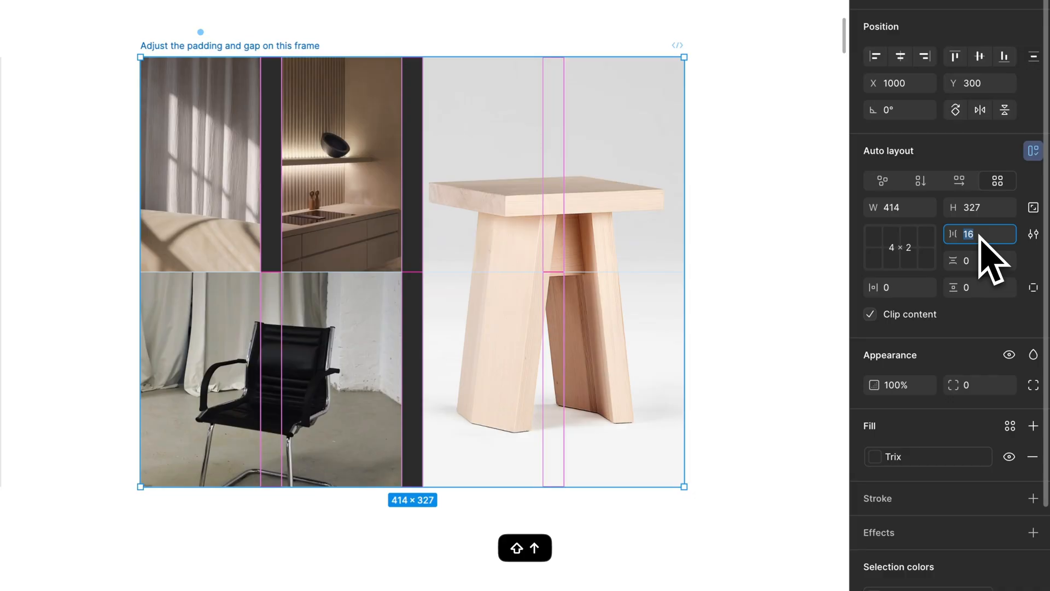
key("shift+Up")
key("shift+Up")
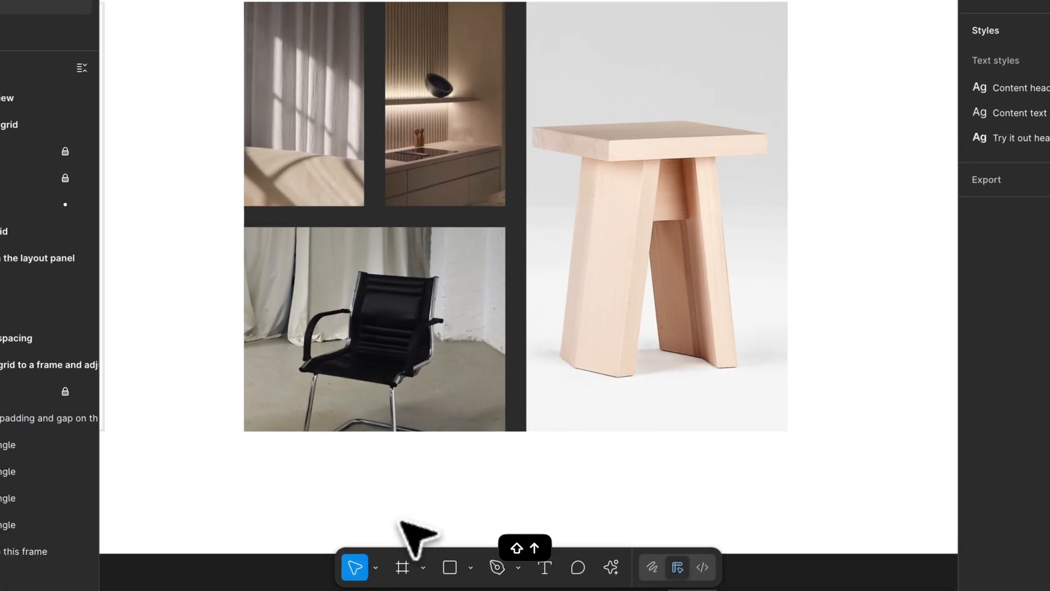
Set the image frame's horizontal and vertical padding to 16
scroll(401, 521, "up", 2)
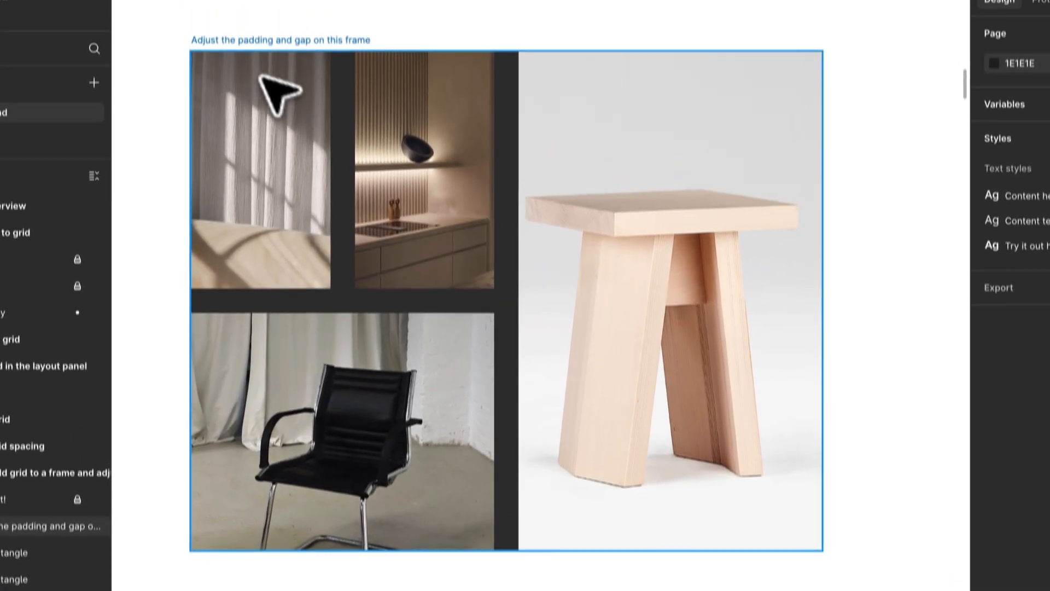
left_click(254, 94)
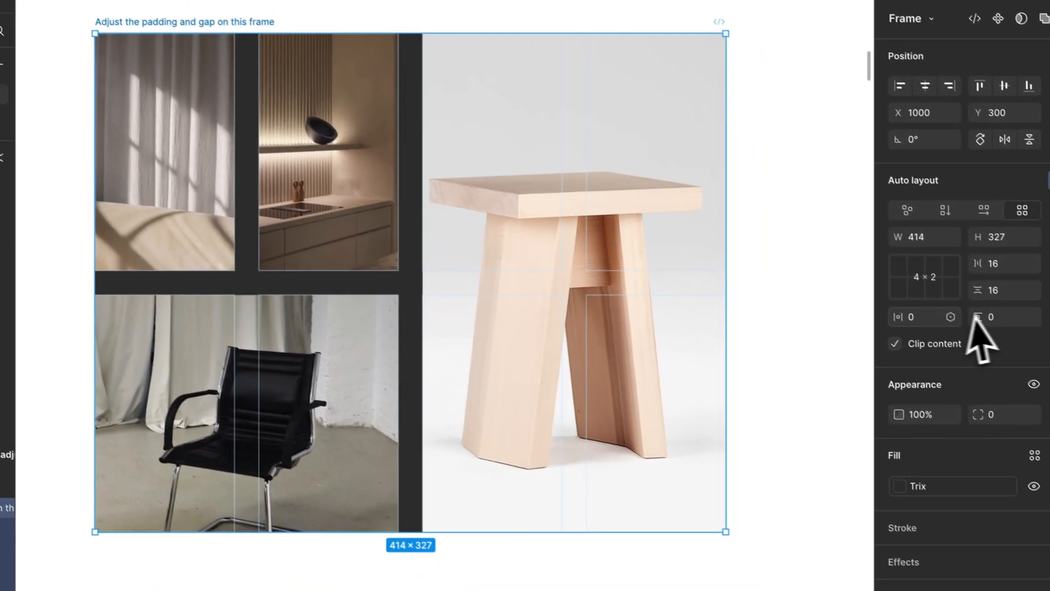
left_click(921, 320)
key("shift+Up")
key("shift+Up")
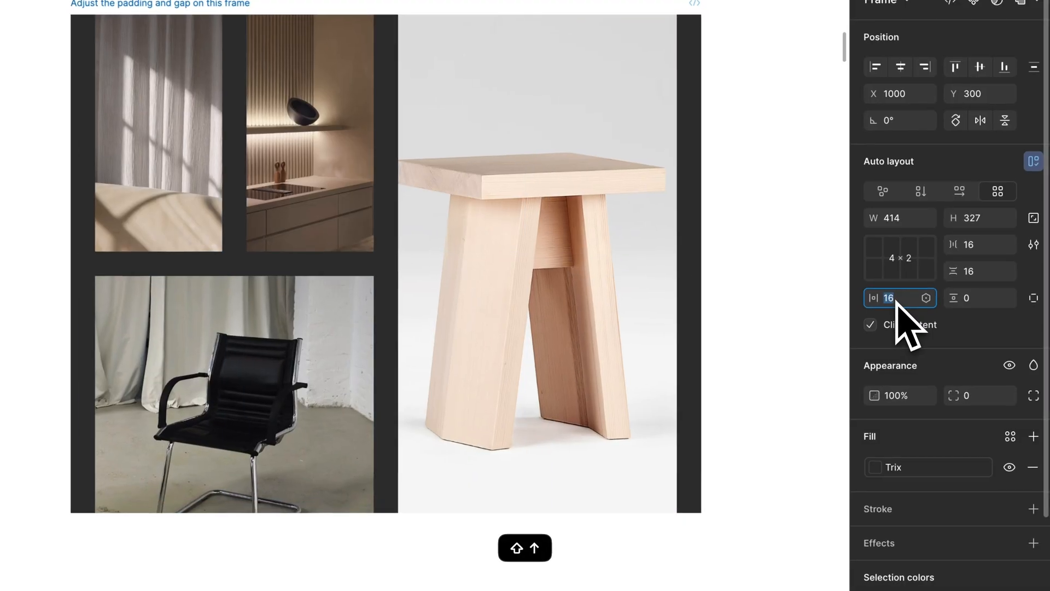
key("Tab")
key("shift+Up")
key("shift+Up")
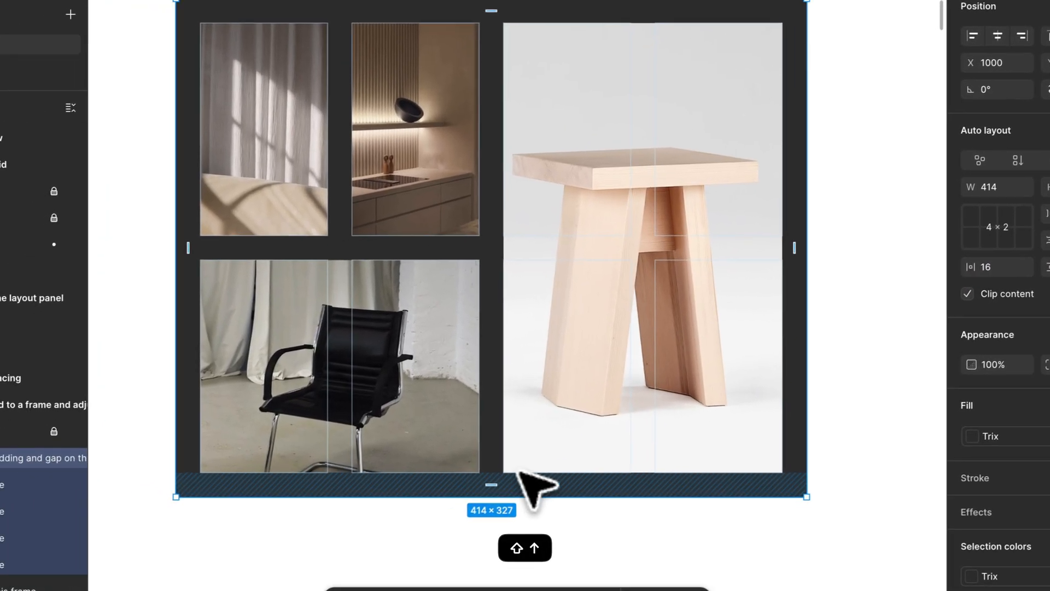
Try moving the curtain image to the first cell of the second row, and undo the move
left_click(384, 526)
scroll(473, 454, "up", 2)
left_click_drag(465, 260, 309, 221)
left_click_drag(435, 223, 291, 220)
left_click_drag(304, 395, 304, 458)
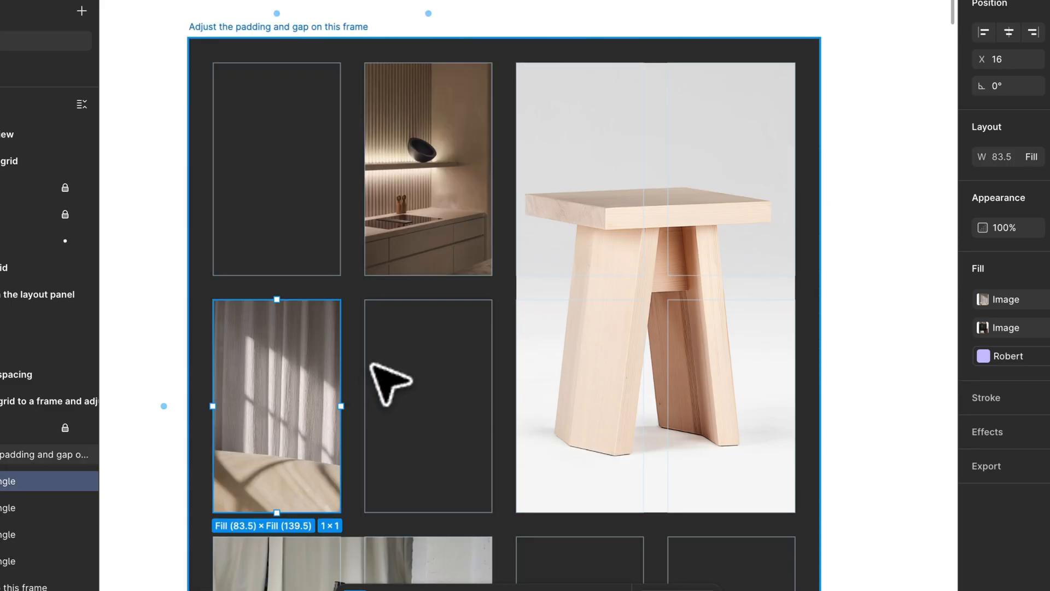
scroll(364, 367, "down", 5)
scroll(359, 372, "up", 2)
key("super+z")
scroll(434, 499, "up", 3)
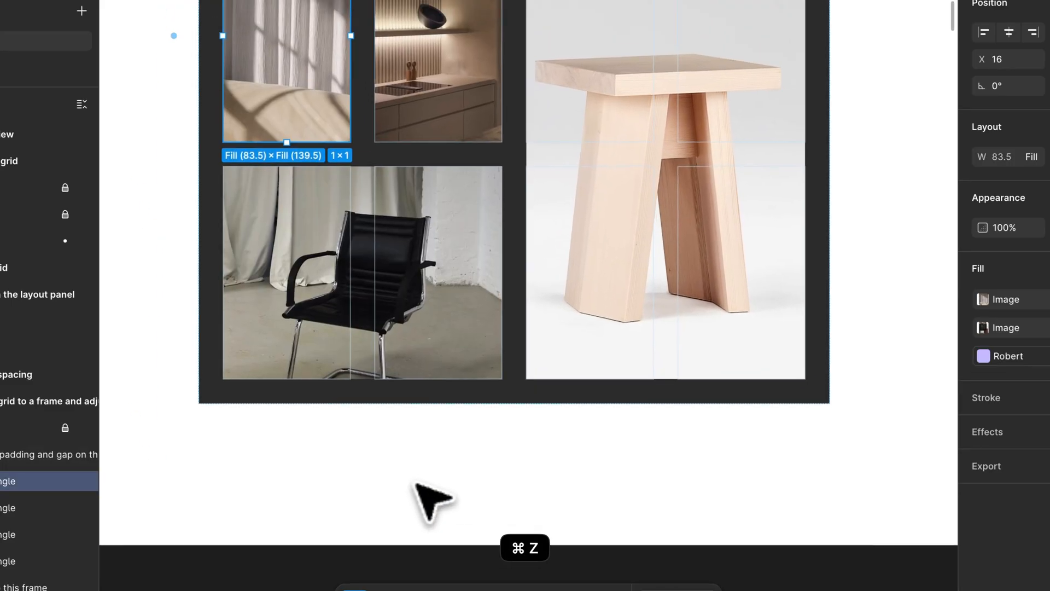
Rearrange the images with the stool in the first two columns and the curtain and kitchen images above the chair in the other two
left_click(432, 383)
left_click_drag(418, 361, 715, 356)
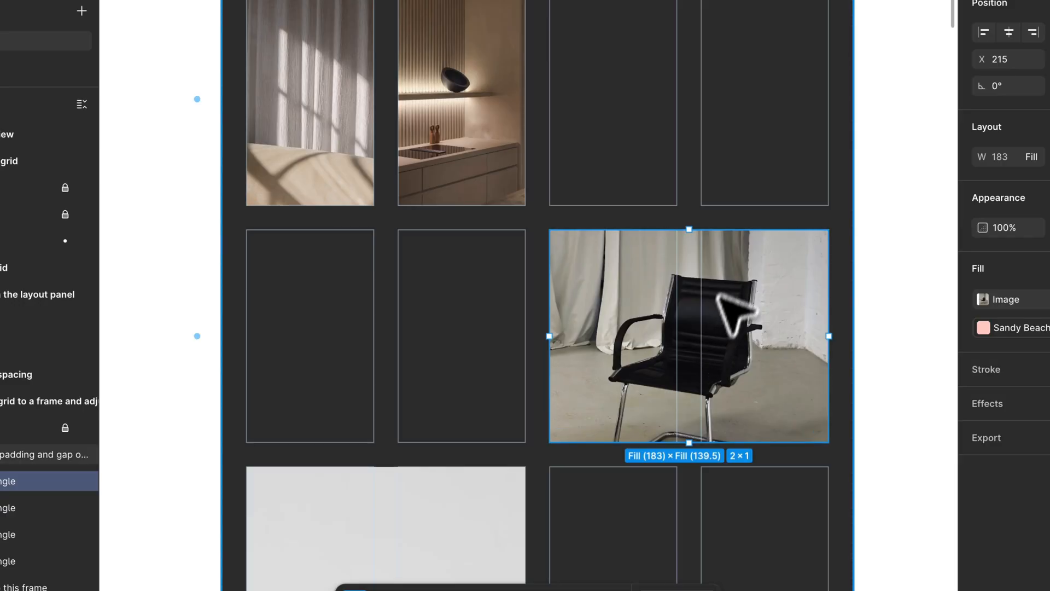
scroll(668, 258, "down", 2)
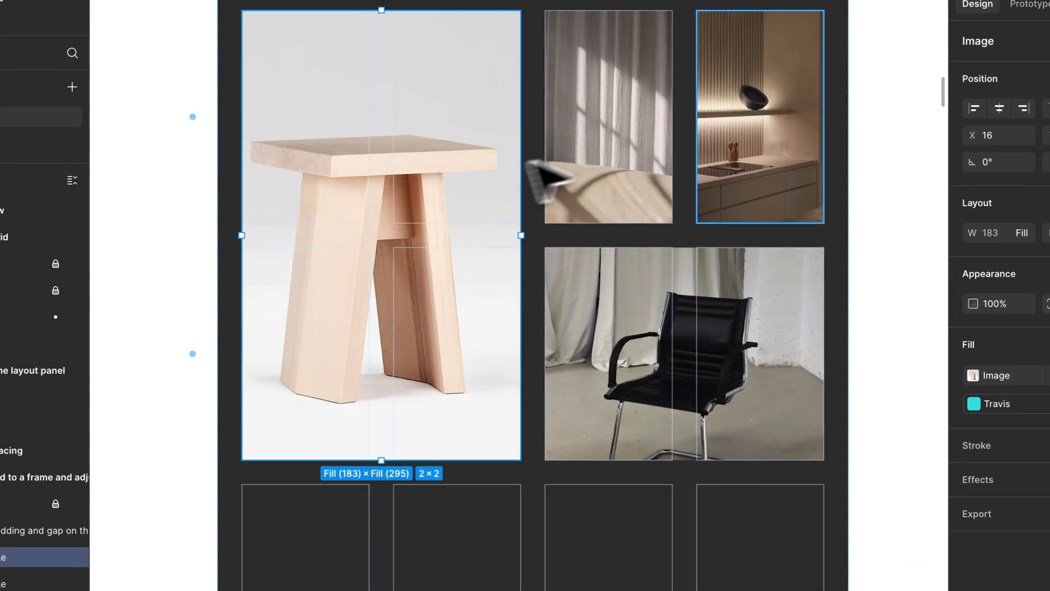
key("Escape")
scroll(284, 349, "down", 3)
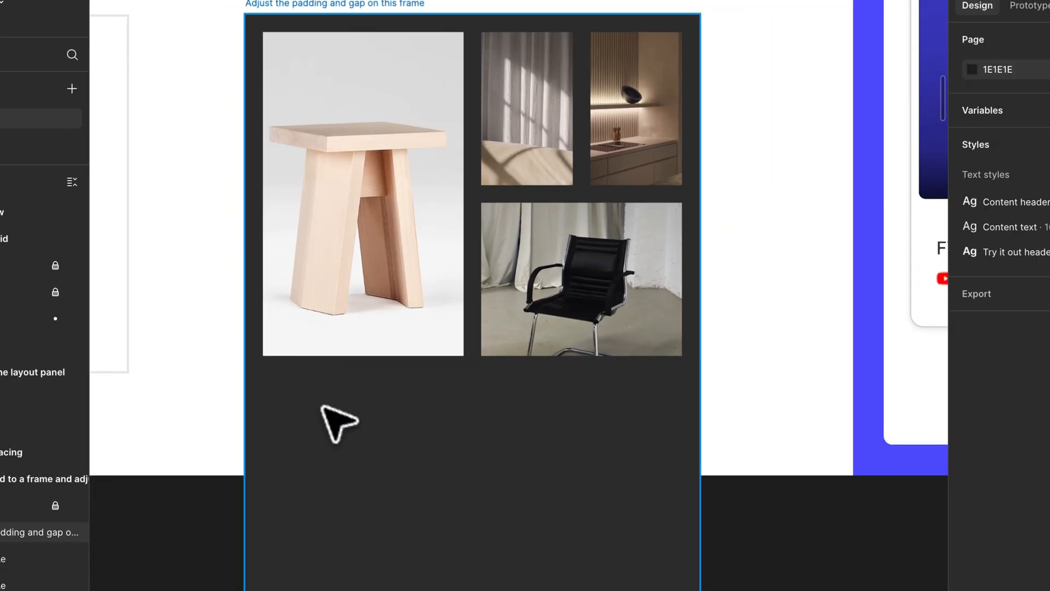
Try shortening the image frame by raising its bottom edge, and undo the resize
left_click(323, 406)
scroll(327, 409, "down", 5)
scroll(383, 400, "up", 3)
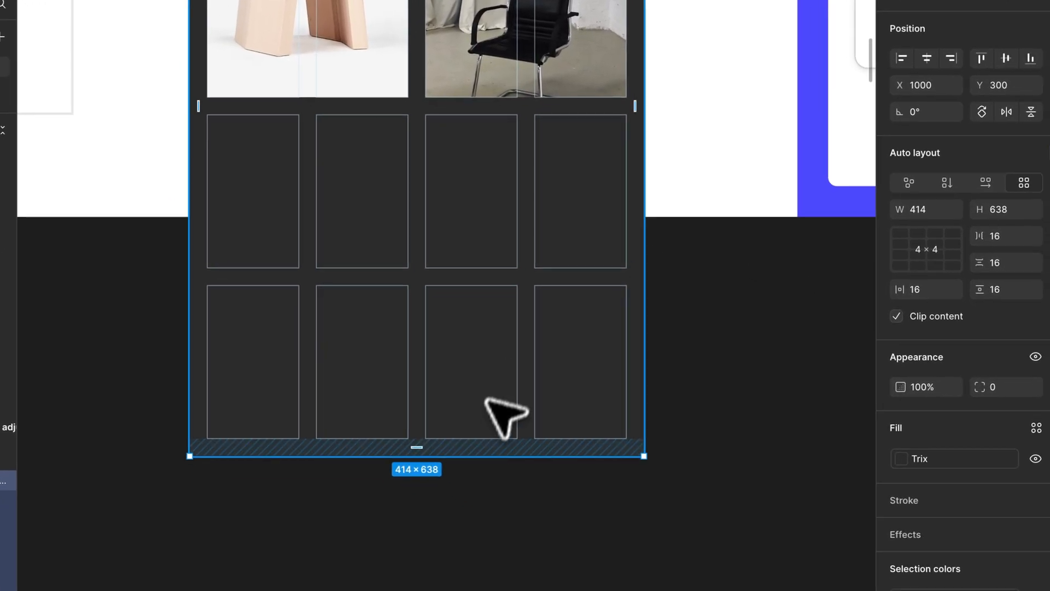
left_click_drag(530, 508, 529, 204)
scroll(451, 156, "up", 4)
key("super+z")
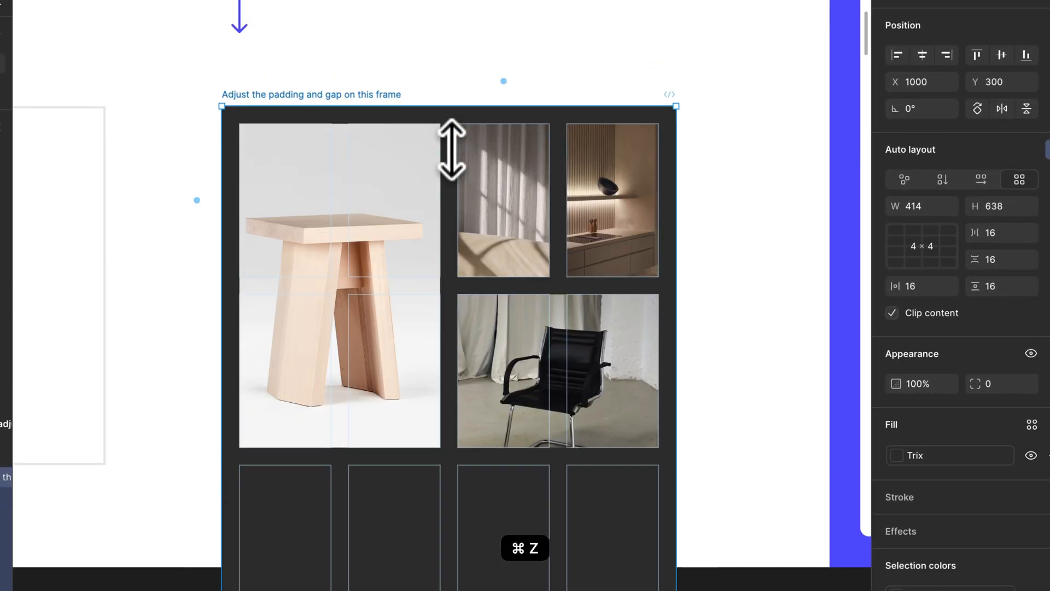
Try reducing the image frame's grid to 4 × 2, undo that, and try setting the column count to 1
scroll(471, 246, "down", 2)
left_click(930, 263)
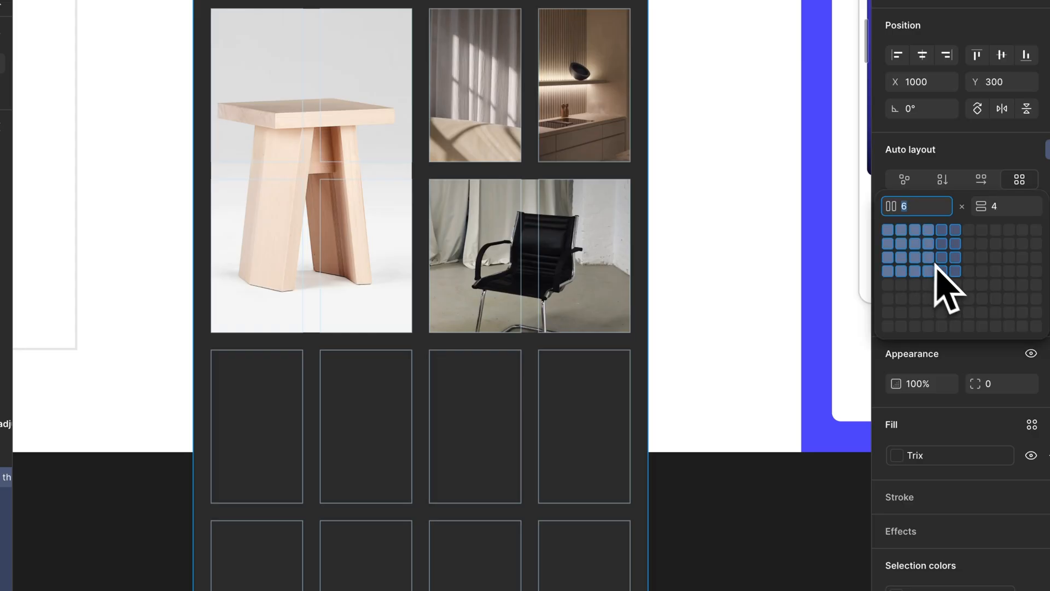
left_click(919, 253)
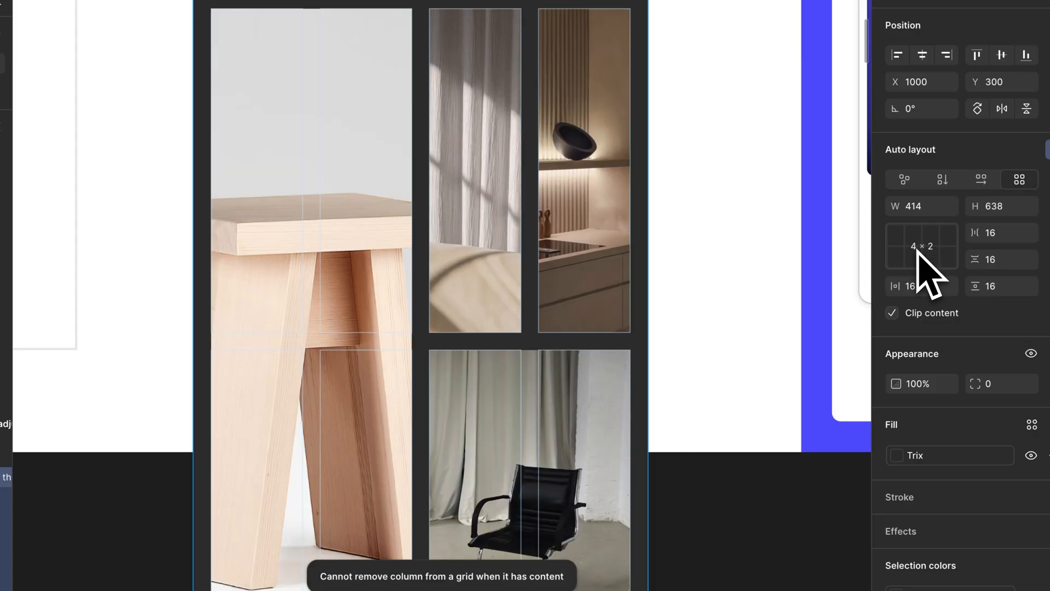
key("super+z")
left_click(943, 267)
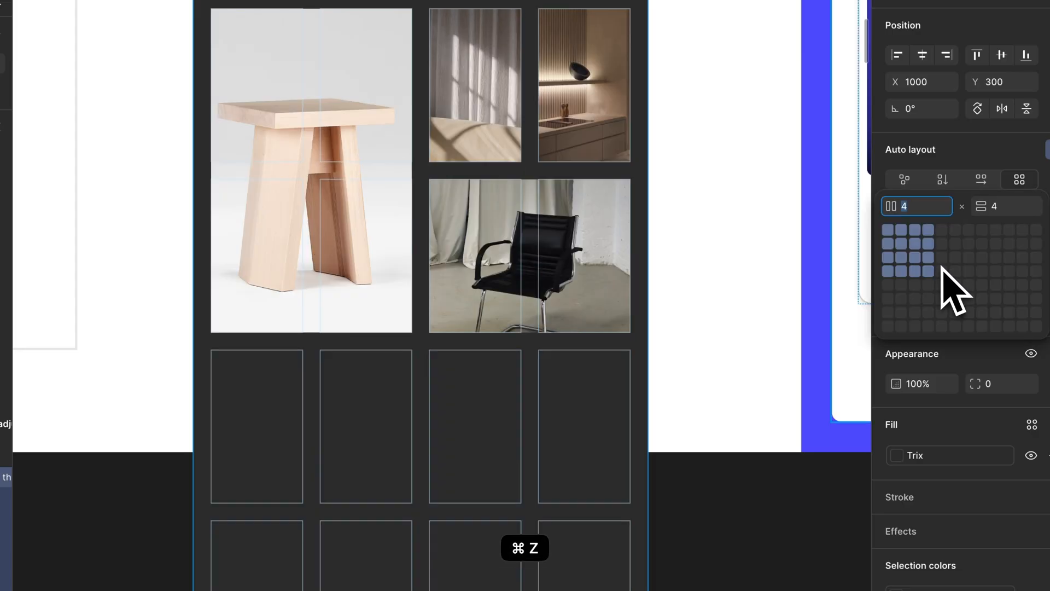
type("1")
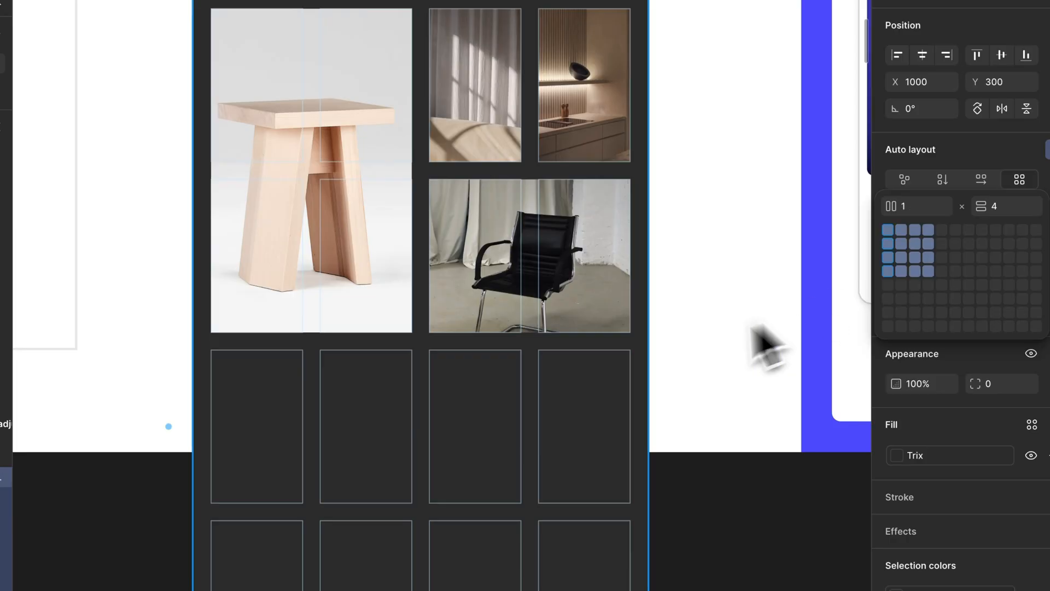
Undo the image frame's rearrangement and added rows, back to the two-row grid with the stool beside the other images
key("super+z")
key("super+z")
key("super+z")
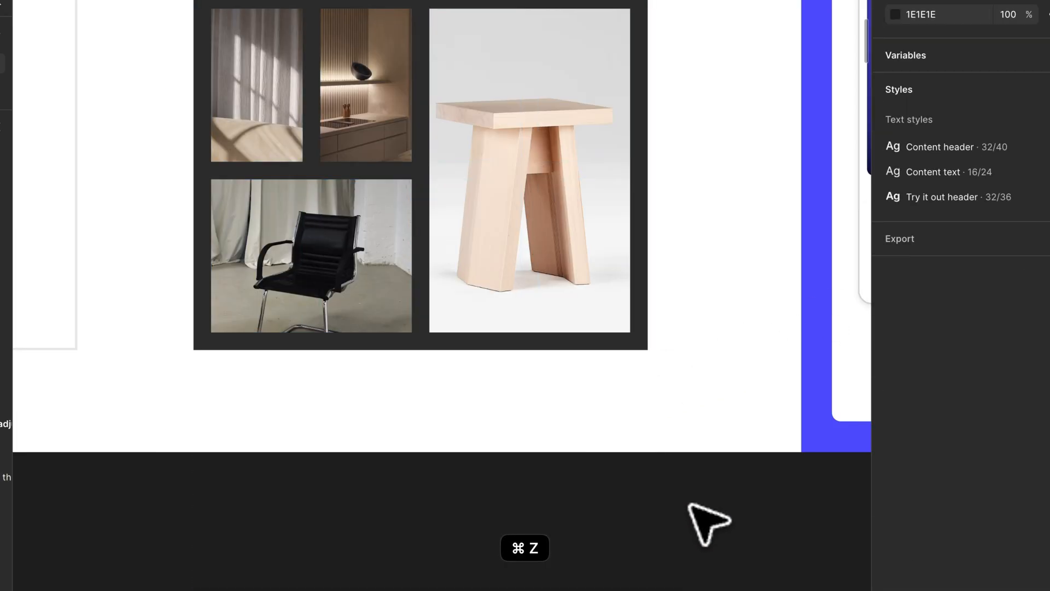
scroll(460, 215, "up", 2)
scroll(460, 215, "up", 3)
Try shortening the stool image by raising its bottom edge, and stretch it back over both rows
left_click(501, 169)
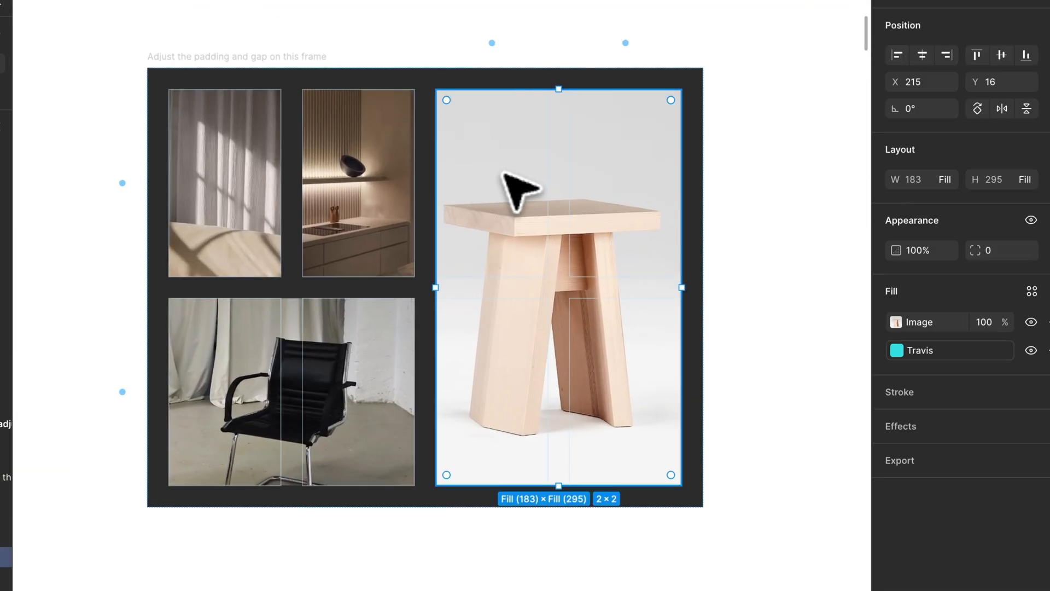
scroll(313, 157, "up", 3)
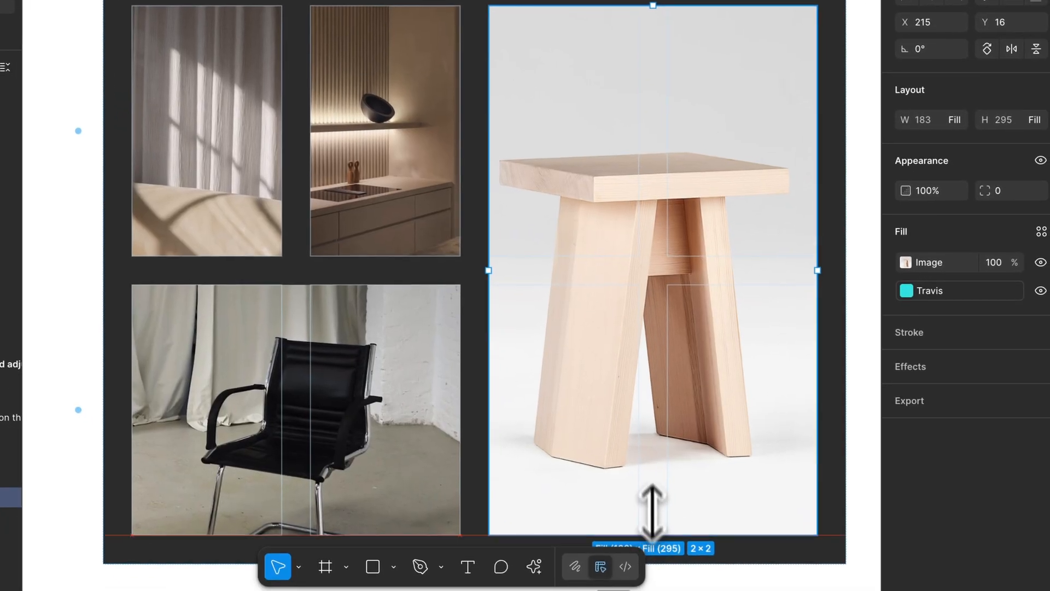
left_click_drag(686, 581, 700, 344)
mouse_move(665, 296)
left_mouse_down()
mouse_move(668, 251)
mouse_move(665, 486)
mouse_move(677, 285)
left_mouse_up()
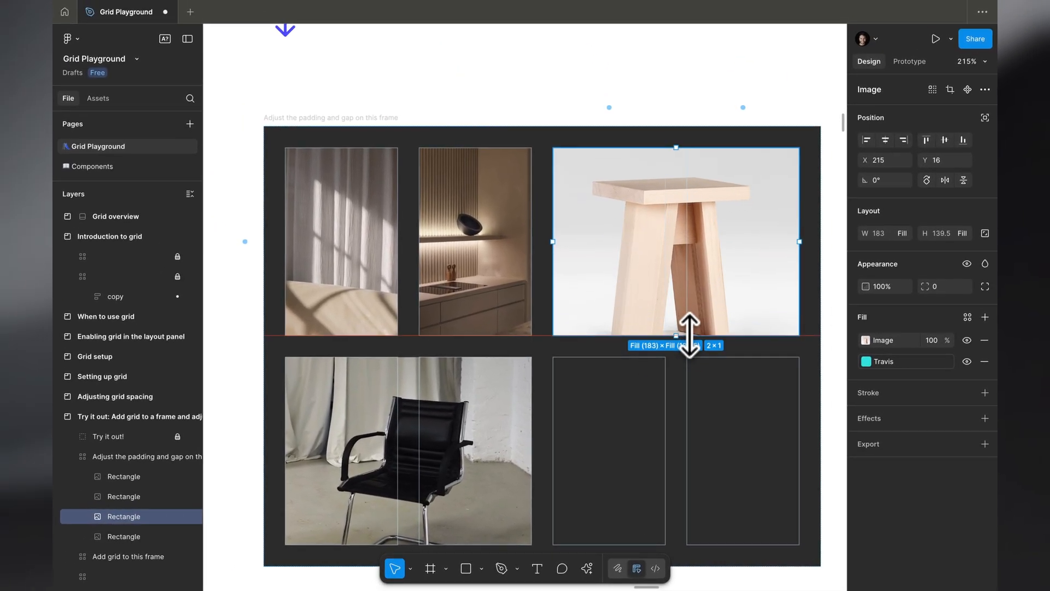
left_click_drag(689, 335, 681, 543)
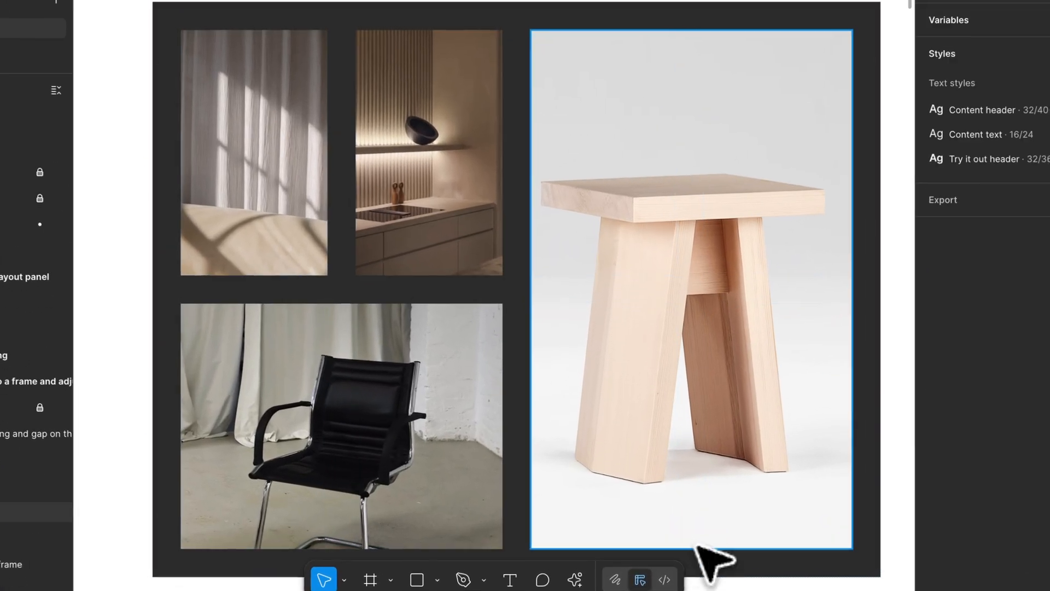
Find the "Adding items to grid cells" lesson in the Grid basics row and read its introduction
scroll(490, 197, "down", 10)
scroll(491, 195, "right", 5)
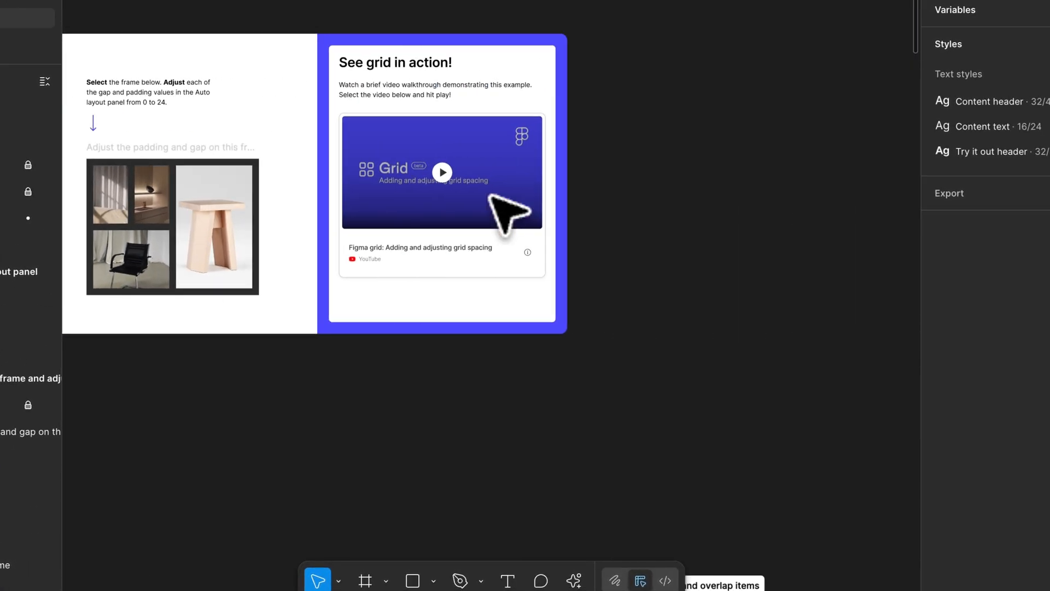
scroll(490, 196, "left", 1)
scroll(490, 198, "down", 8)
scroll(517, 262, "left", 12)
scroll(524, 278, "down", 1)
scroll(523, 278, "right", 1)
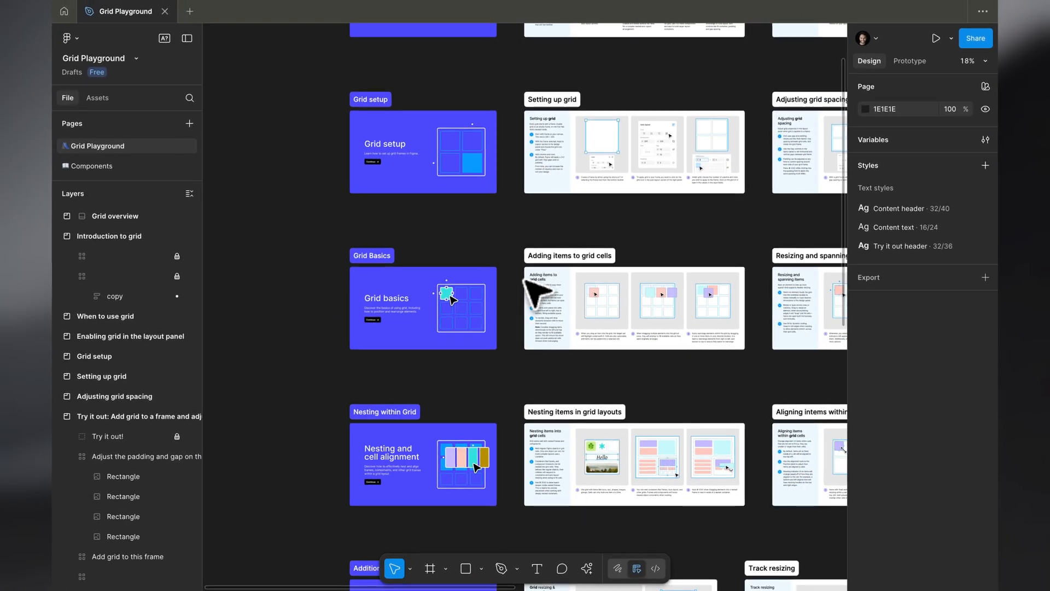
scroll(525, 280, "up", 8)
scroll(527, 282, "up", 6)
scroll(527, 282, "right", 5)
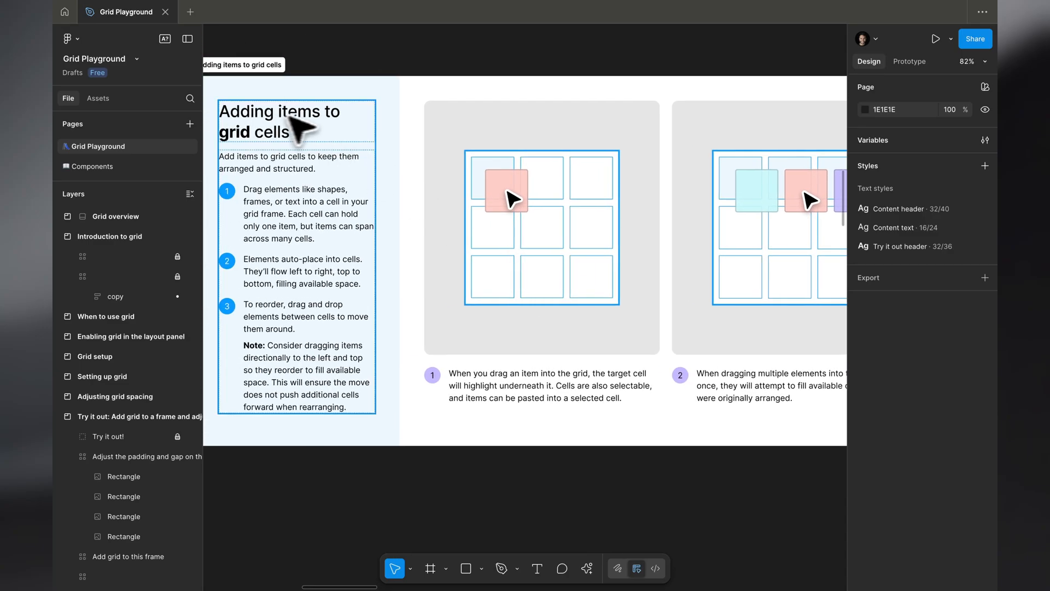
Examine the three illustrated tips on adding, multi-placing and rearranging elements in grid cells
scroll(323, 156, "up", 2)
scroll(323, 156, "right", 3)
scroll(323, 156, "down", 2)
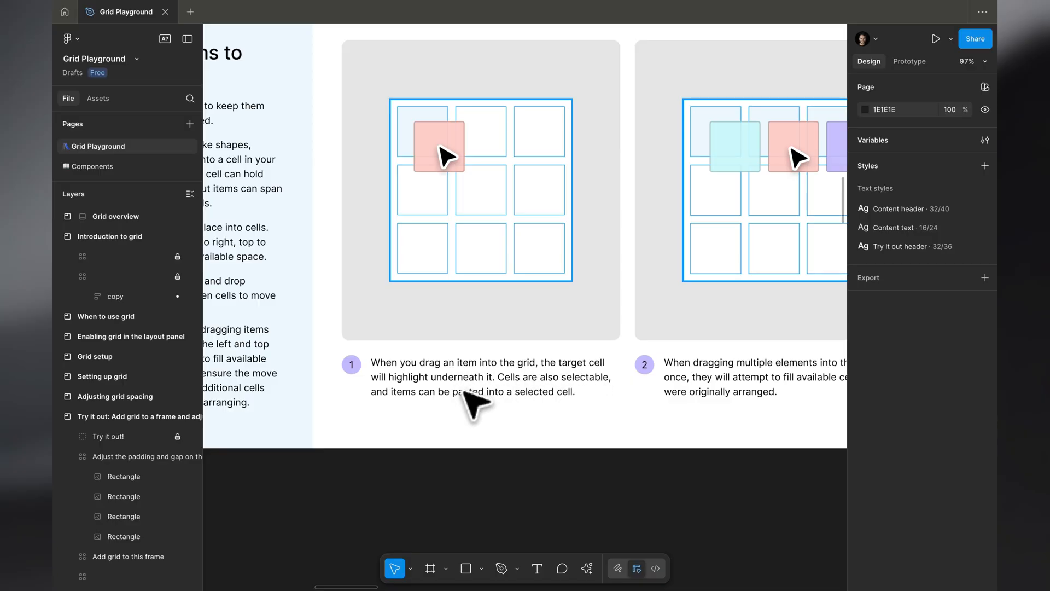
scroll(466, 392, "right", 3)
scroll(466, 391, "down", 1)
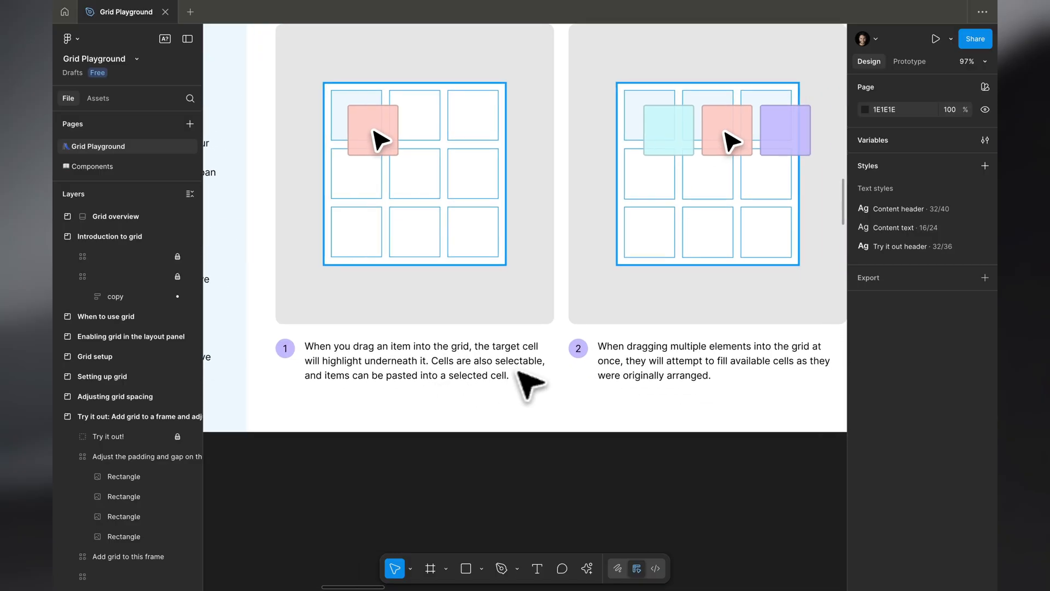
scroll(384, 384, "right", 8)
scroll(492, 328, "up", 2)
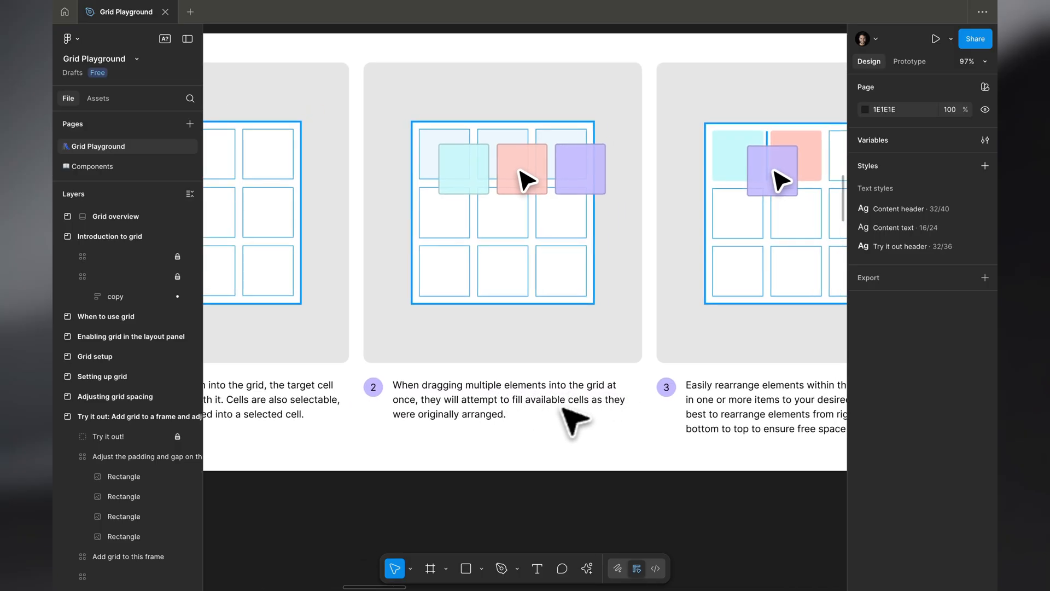
scroll(562, 408, "right", 4)
scroll(574, 406, "up", 1)
scroll(638, 331, "right", 6)
scroll(656, 345, "down", 2)
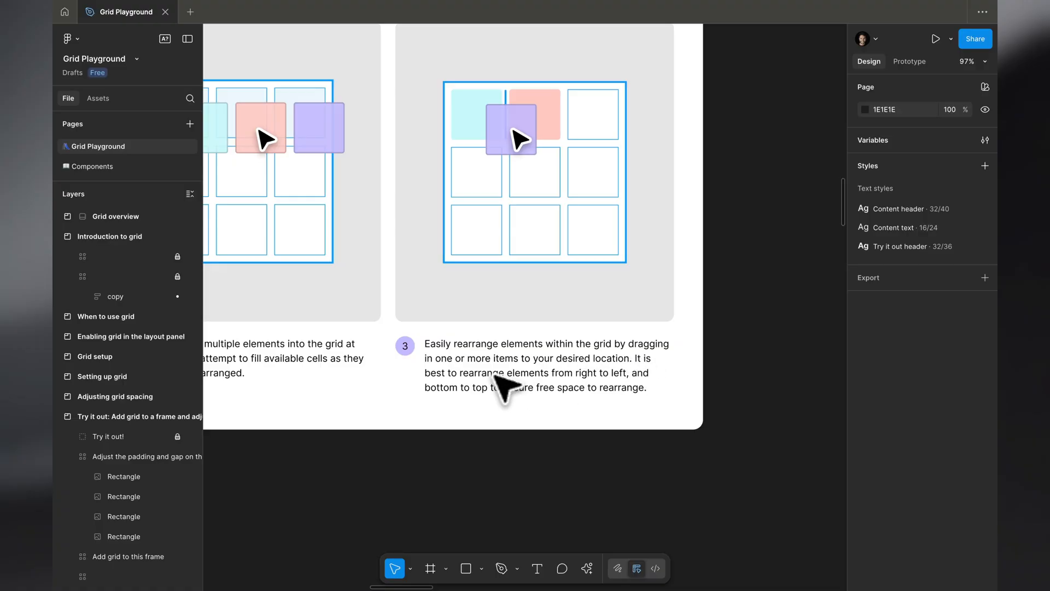
Examine the "Resizing and spanning items" lesson and its illustrated tips
scroll(622, 375, "down", 5)
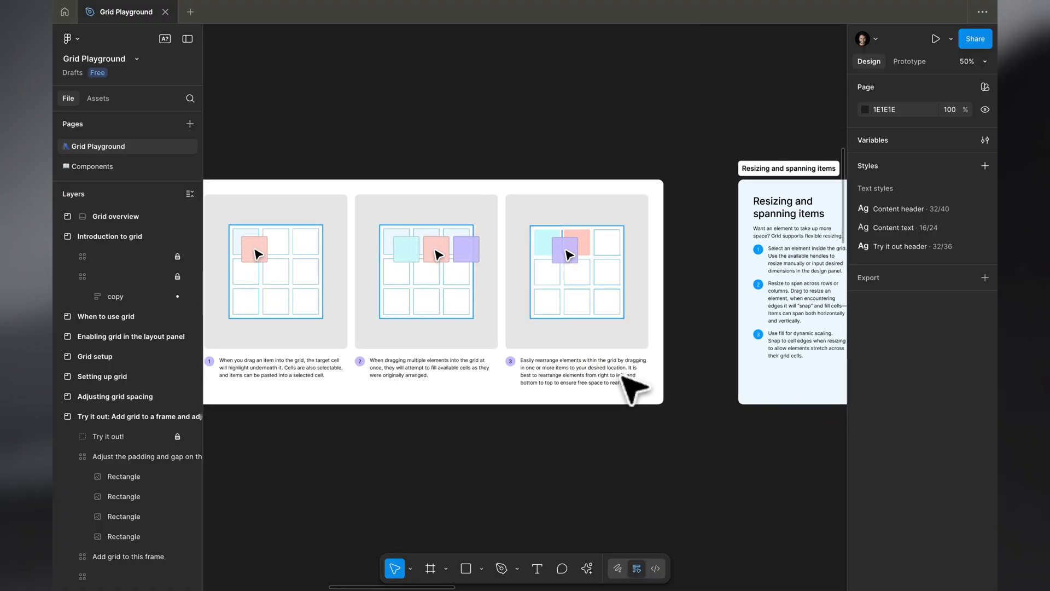
scroll(621, 376, "right", 18)
scroll(621, 376, "left", 2)
scroll(621, 376, "down", 1)
scroll(621, 376, "up", 3)
scroll(621, 376, "left", 2)
scroll(620, 377, "up", 1)
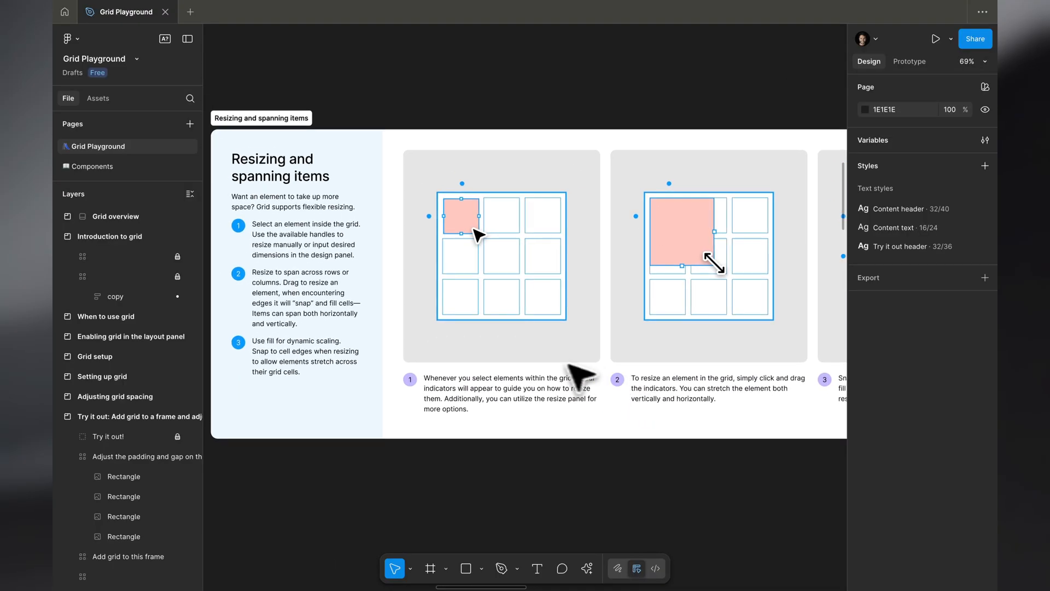
scroll(489, 361, "up", 2)
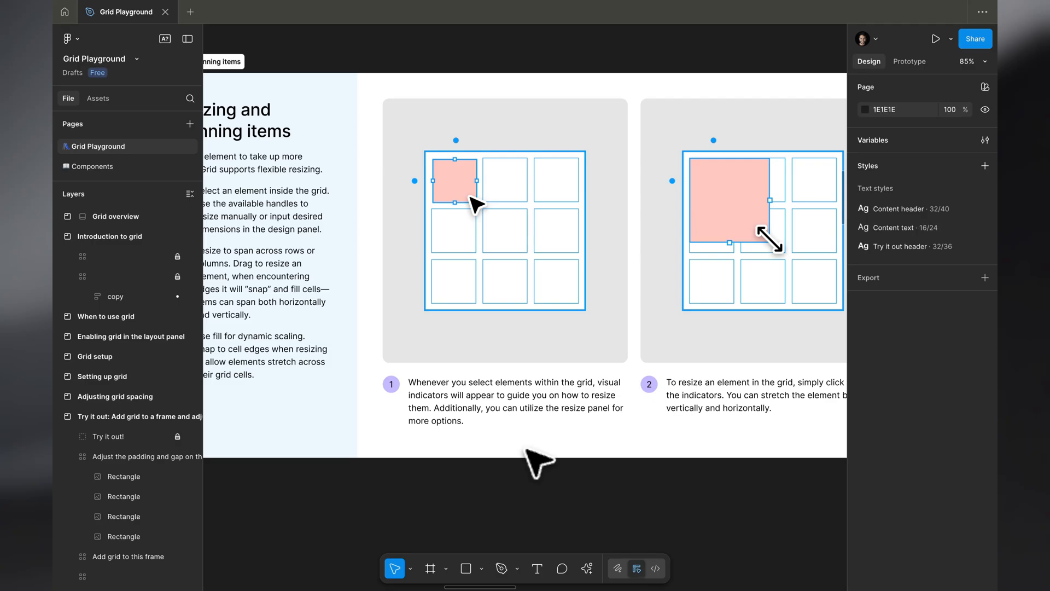
scroll(526, 450, "right", 1)
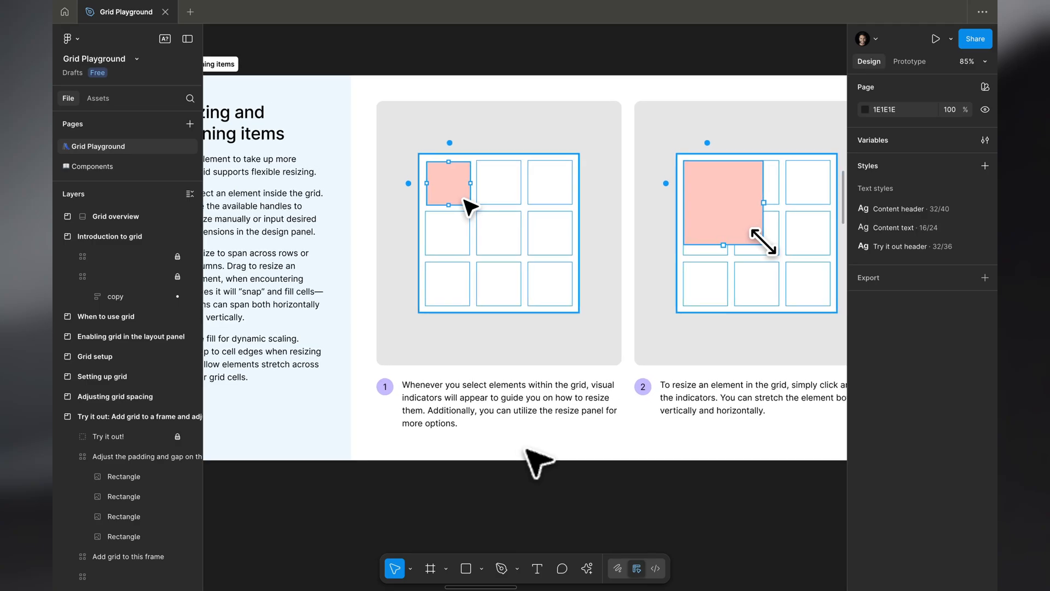
scroll(535, 461, "right", 15)
Examine the "Overlapping and arranging items" lesson, including its layer order shortcuts
scroll(536, 461, "down", 5)
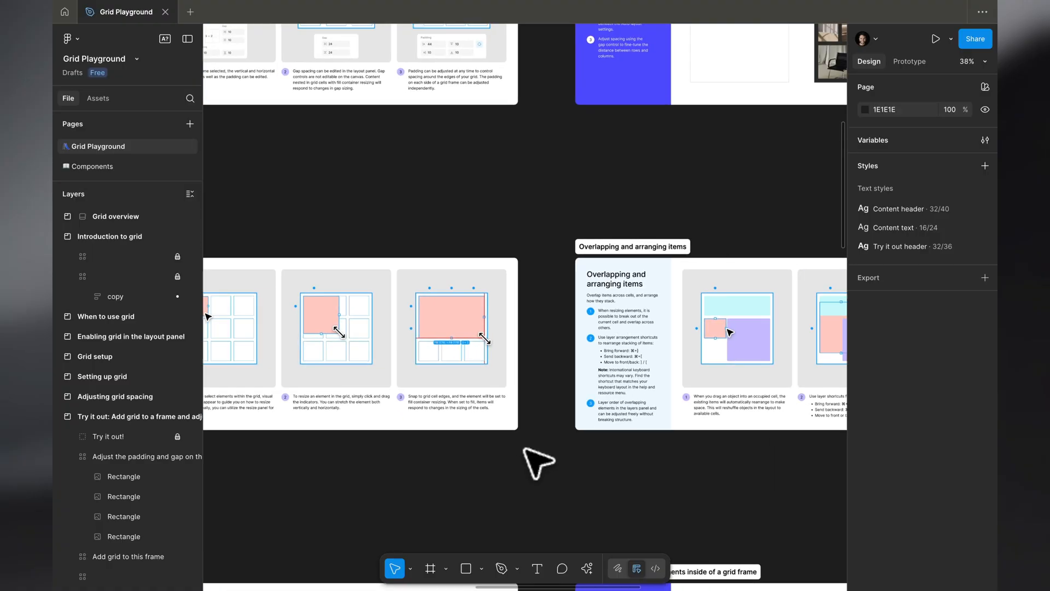
scroll(526, 450, "right", 4)
scroll(526, 450, "up", 2)
scroll(514, 389, "up", 4)
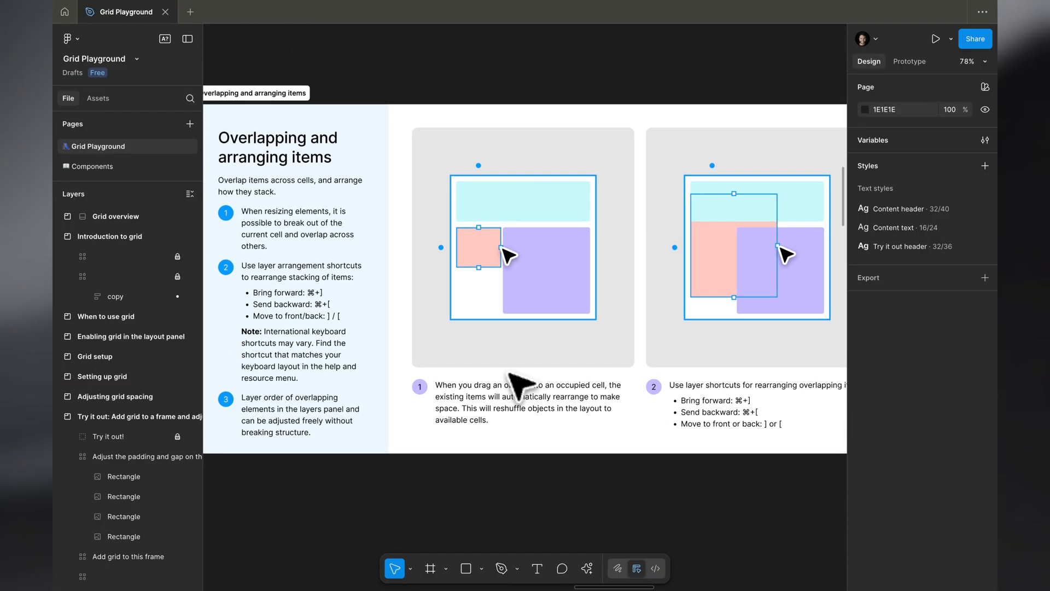
scroll(511, 376, "right", 5)
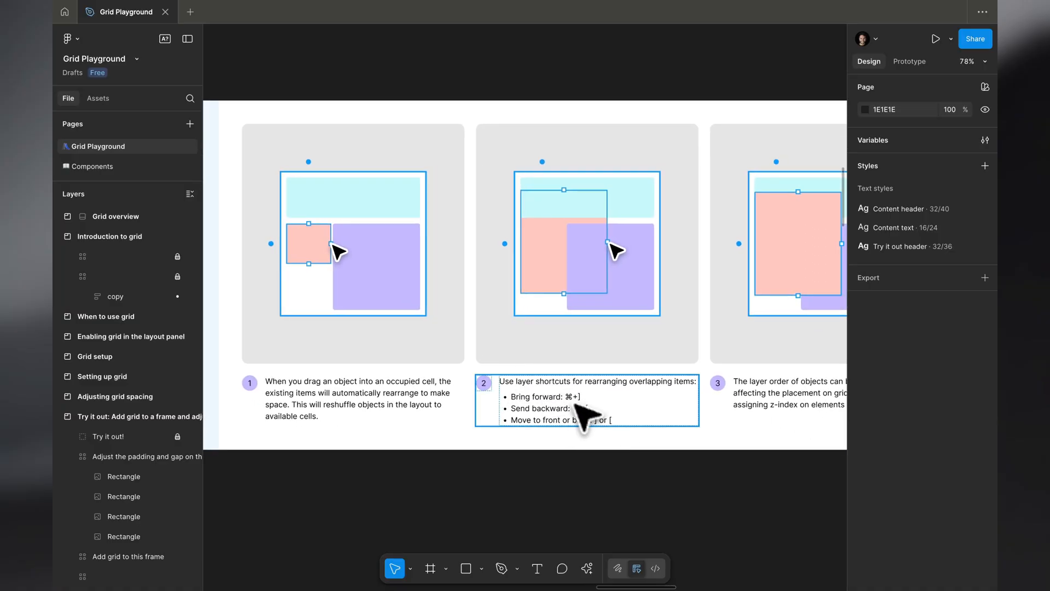
scroll(622, 434, "right", 5)
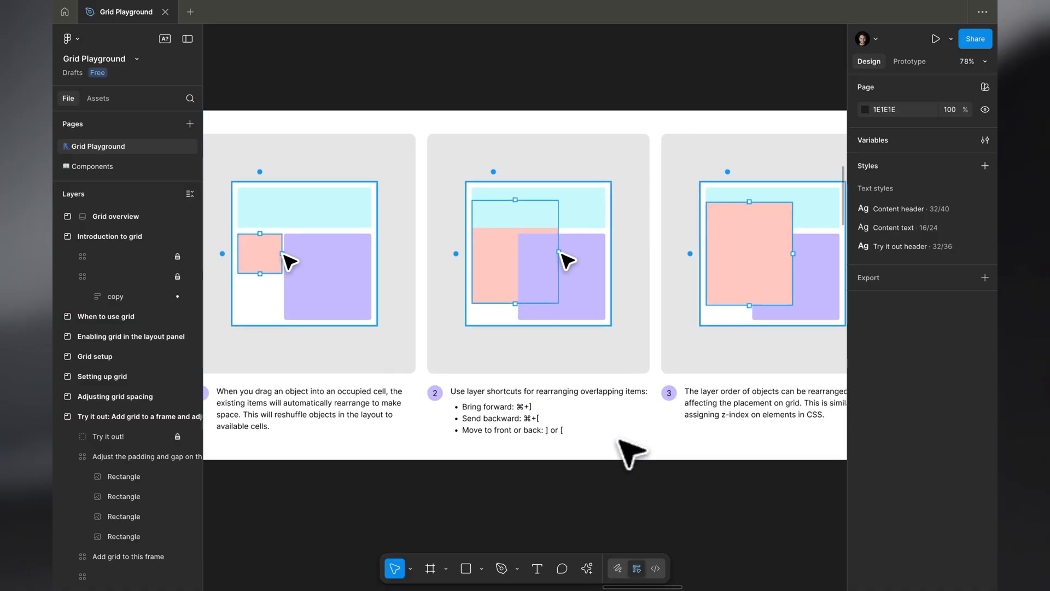
In the "Add items to this grid and arrange" frame, place the blue rectangle over the first two columns and rows and the teal square beside it
scroll(619, 440, "down", 5)
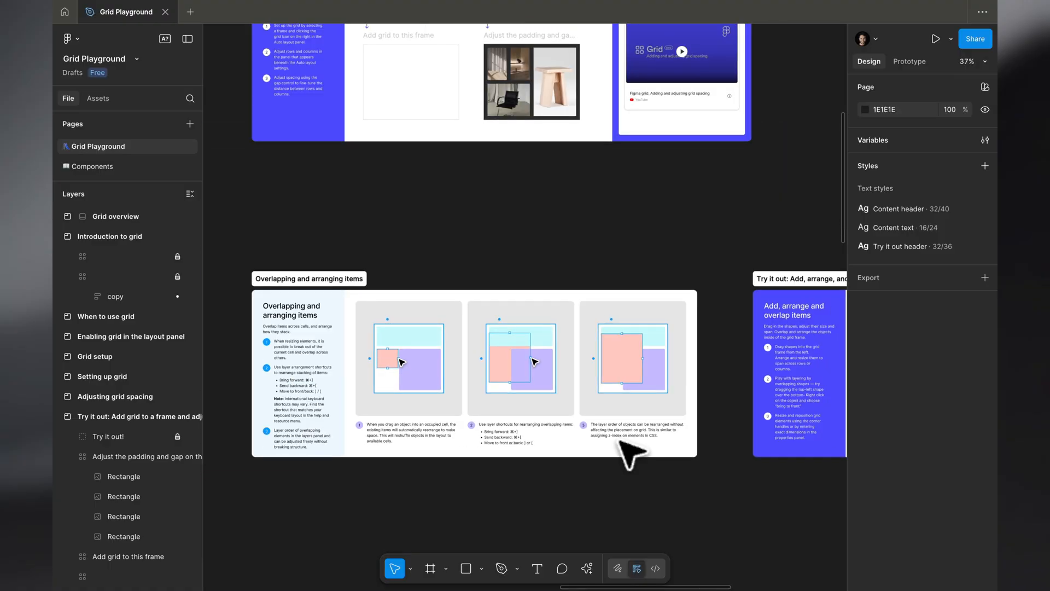
scroll(619, 440, "right", 8)
scroll(619, 440, "up", 5)
scroll(620, 440, "up", 3)
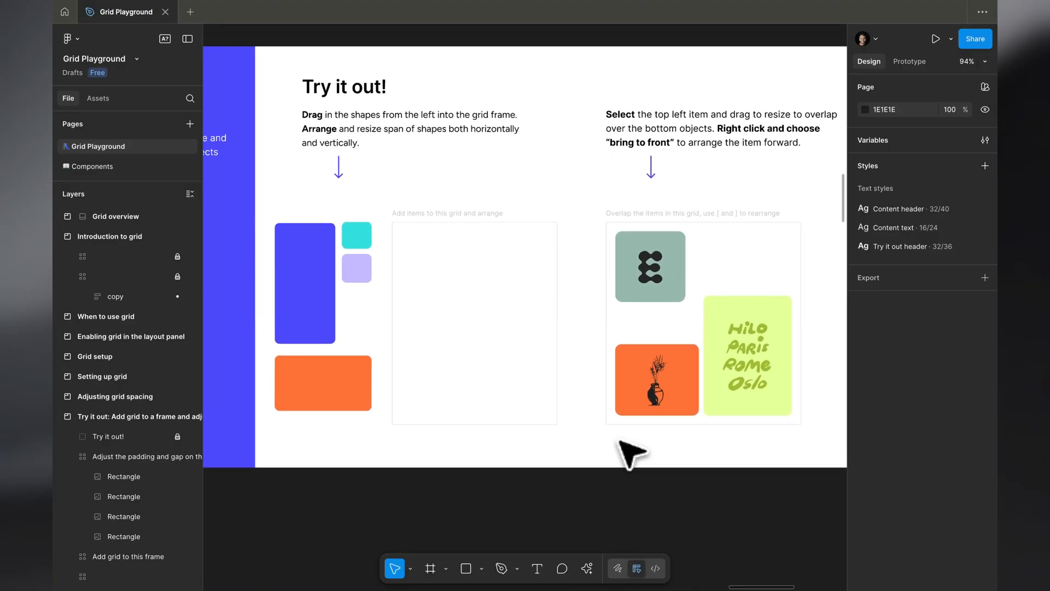
scroll(619, 441, "left", 2)
scroll(483, 289, "left", 1)
left_click_drag(339, 339, 525, 345)
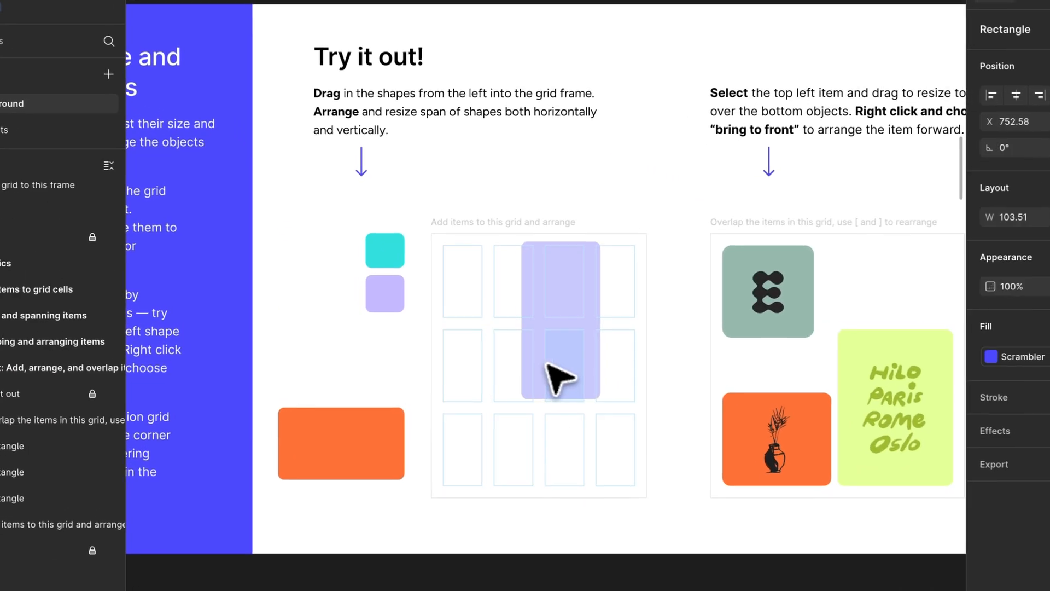
left_click_drag(558, 377, 495, 326)
left_click_drag(383, 250, 557, 283)
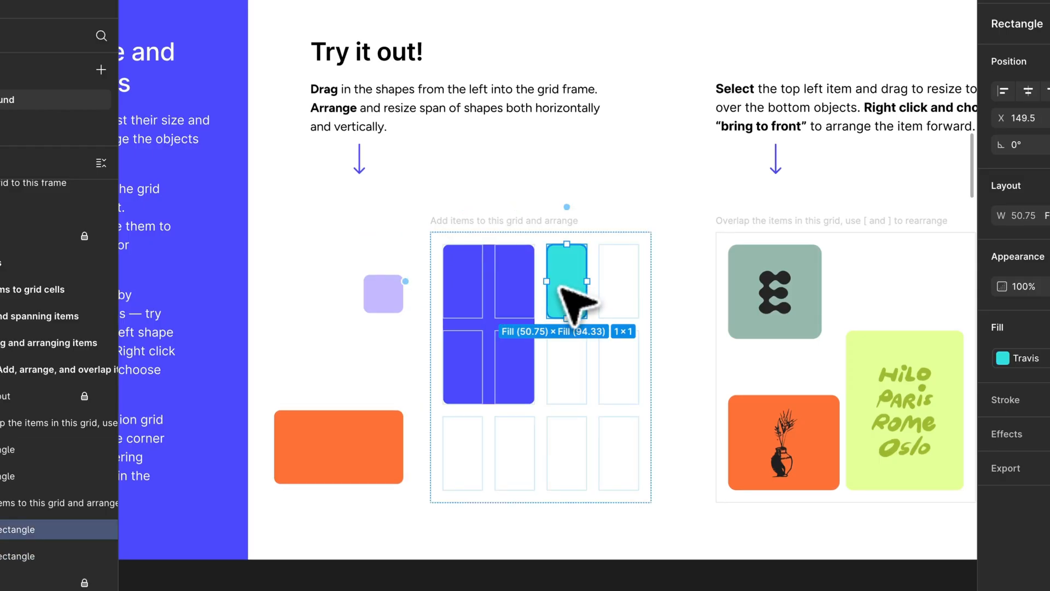
Add the lavender square to the first row's fourth cell and the orange rectangle across the second row's last two cells
left_click_drag(390, 302, 307, 293)
left_click_drag(563, 296, 602, 367)
left_click(344, 309, "shift")
left_click_drag(471, 446, 576, 285)
left_click_drag(352, 441, 538, 467)
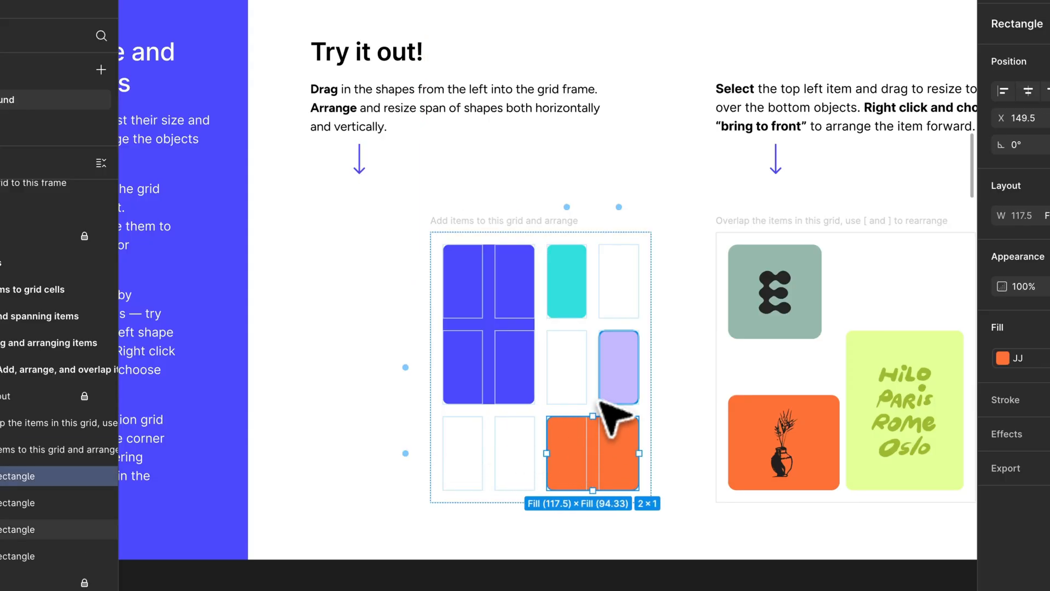
left_click_drag(619, 390, 621, 287)
left_click_drag(605, 444, 603, 363)
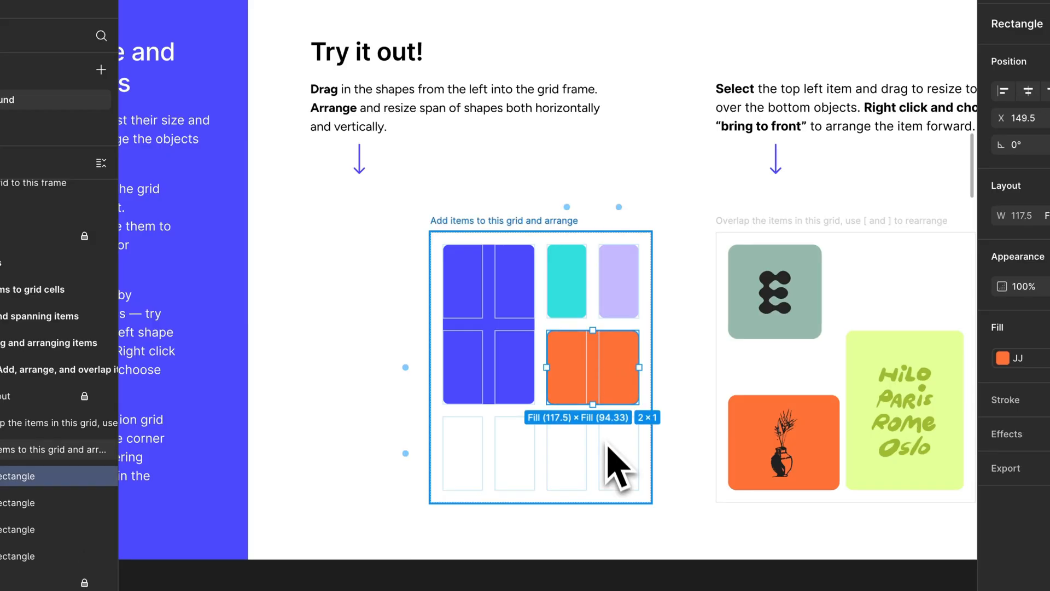
Enlarge the E graphic in the overlap exercise to 197 × 174 and bring it forward above the poster
scroll(601, 449, "right", 10)
scroll(602, 449, "down", 2)
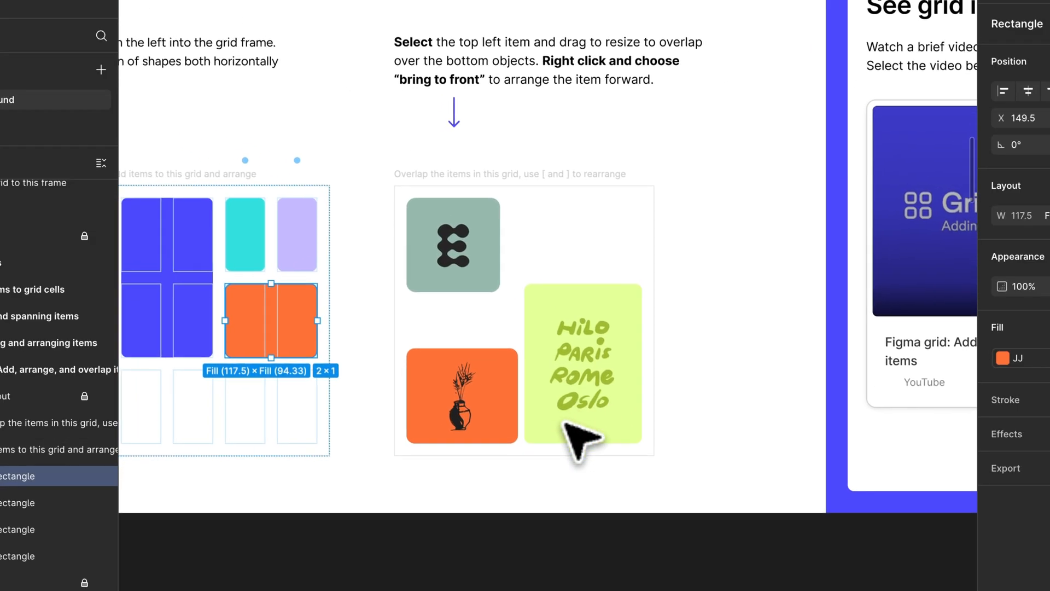
left_click(492, 244)
left_click_drag(504, 288, 565, 329)
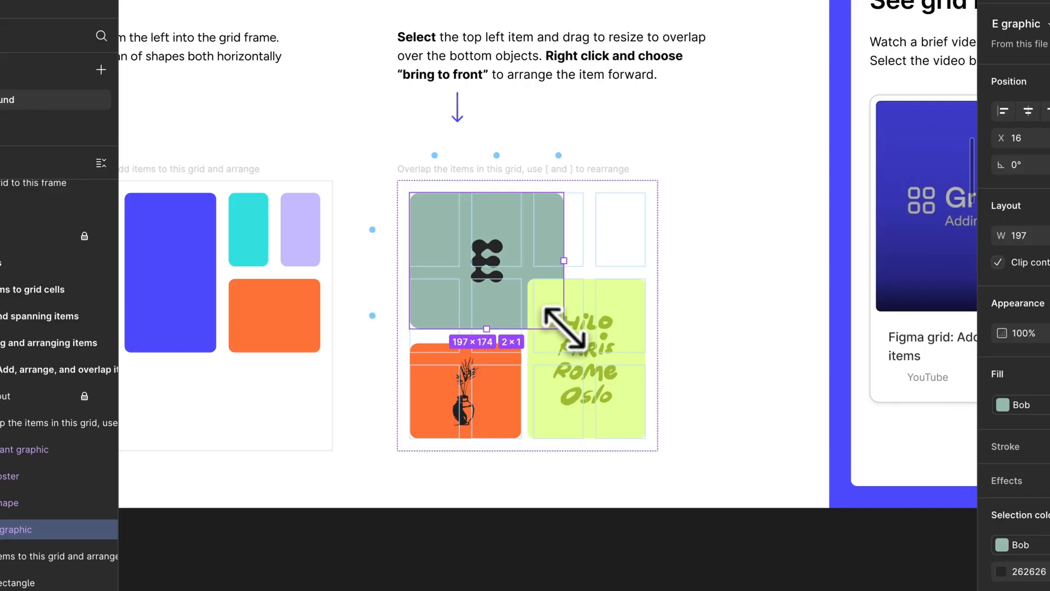
key("super+bracketleft")
key("super+bracketright")
key("super+bracketright")
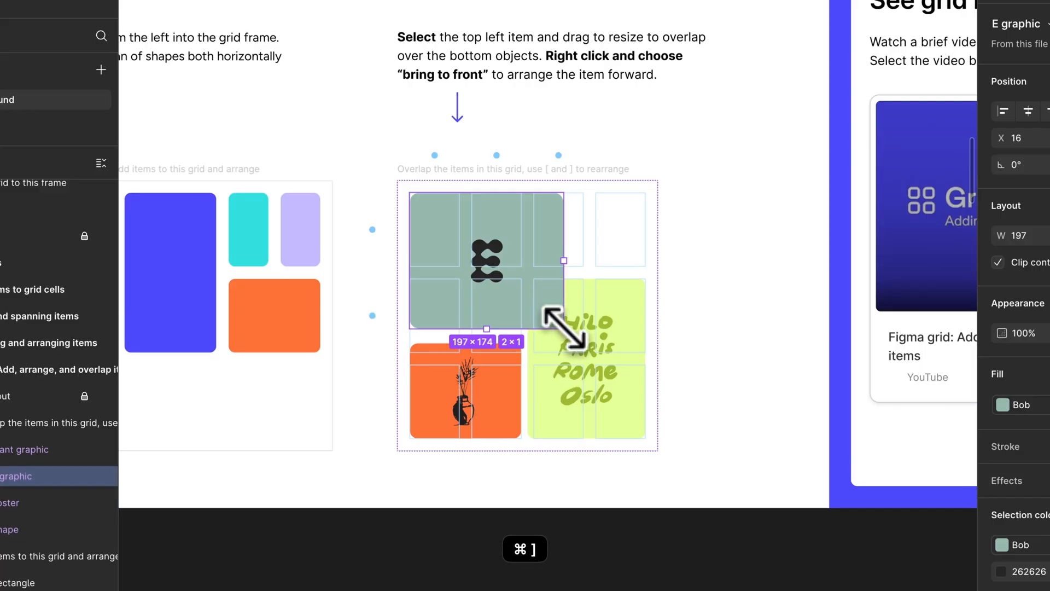
Enlarge the plant graphic to 223 × 190 and send it backward behind the poster
left_click(480, 377)
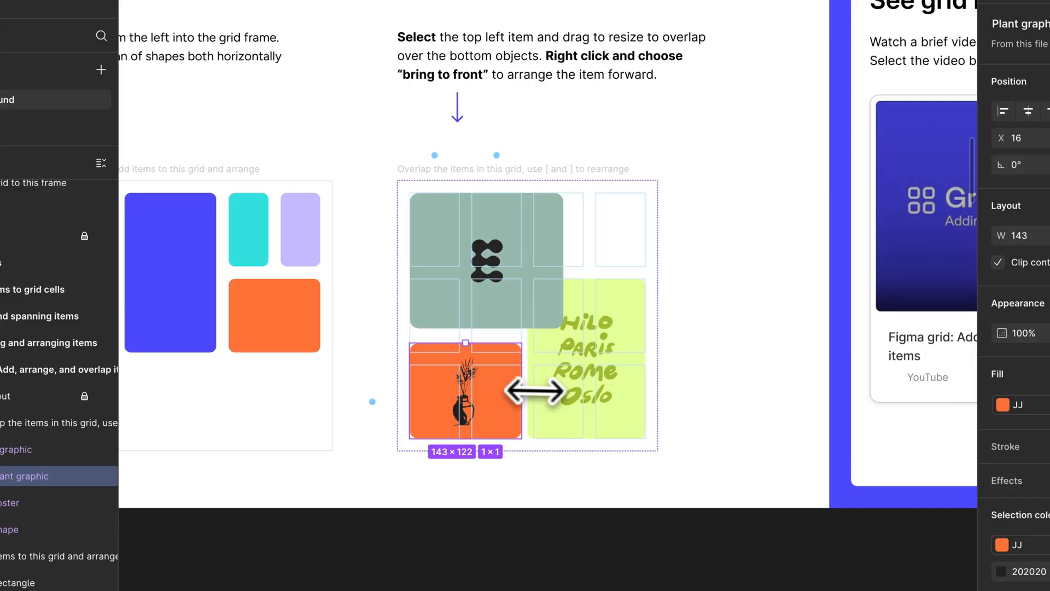
left_click_drag(520, 392, 584, 394)
key("super+bracketleft")
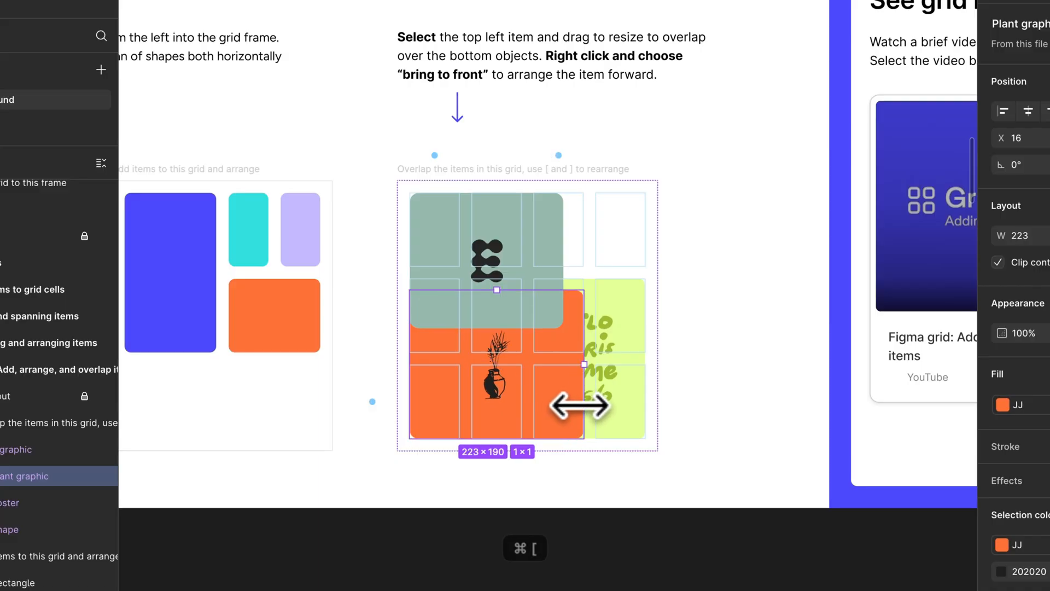
Resize the poster to fill the last two columns across all three rows, and bring it to the front
scroll(580, 405, "up", 4)
left_click(624, 279)
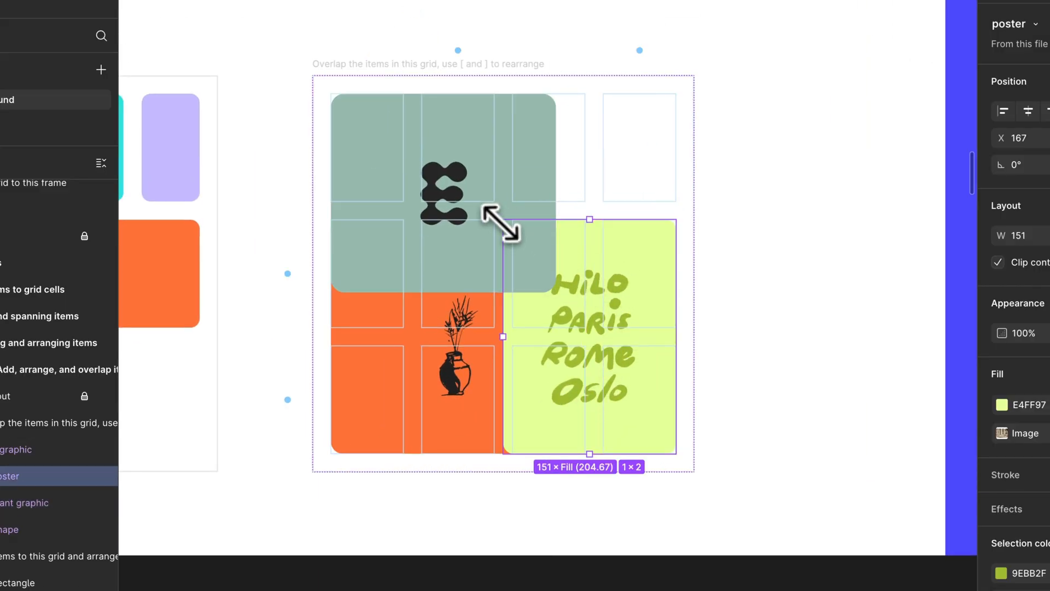
left_click_drag(500, 221, 509, 93)
key("super+bracketleft")
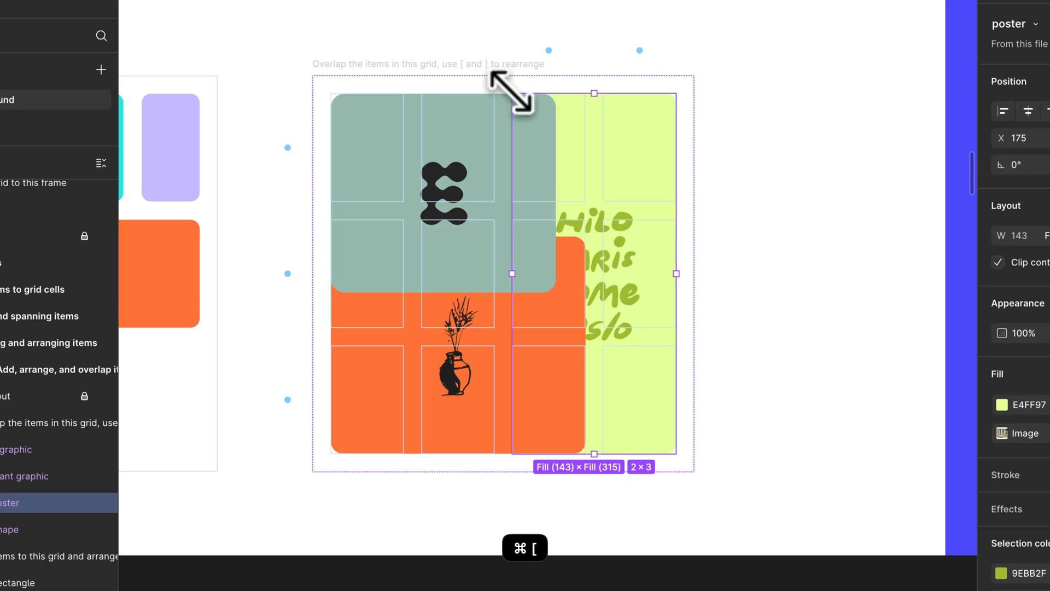
key("bracketright")
key("Escape")
scroll(520, 465, "right", 1)
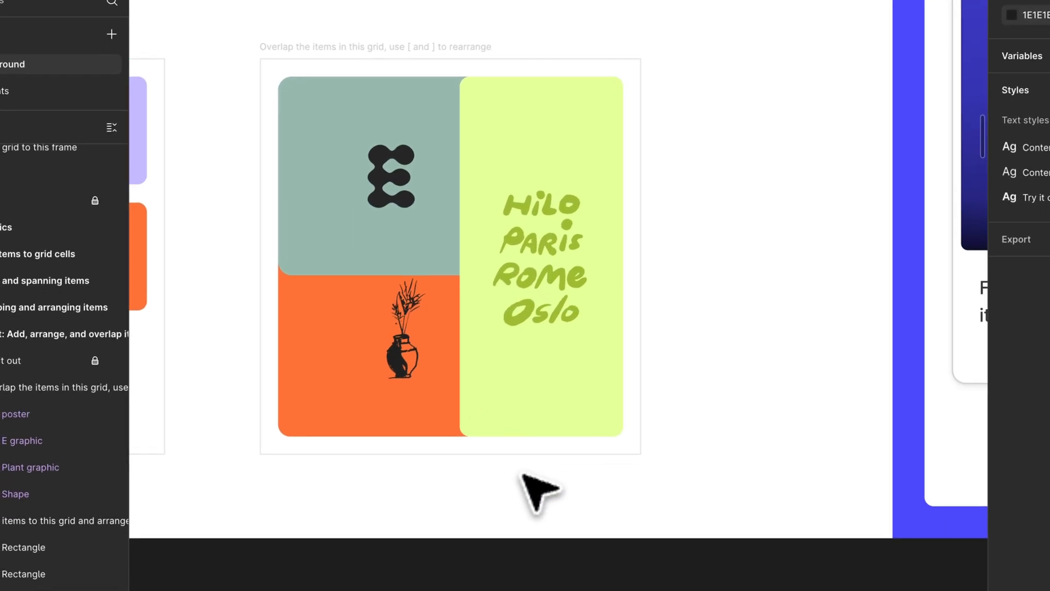
Shrink the plant graphic to a width of 143 and one row high, covering the bottom row's first two columns
left_click(507, 399)
left_click(352, 391)
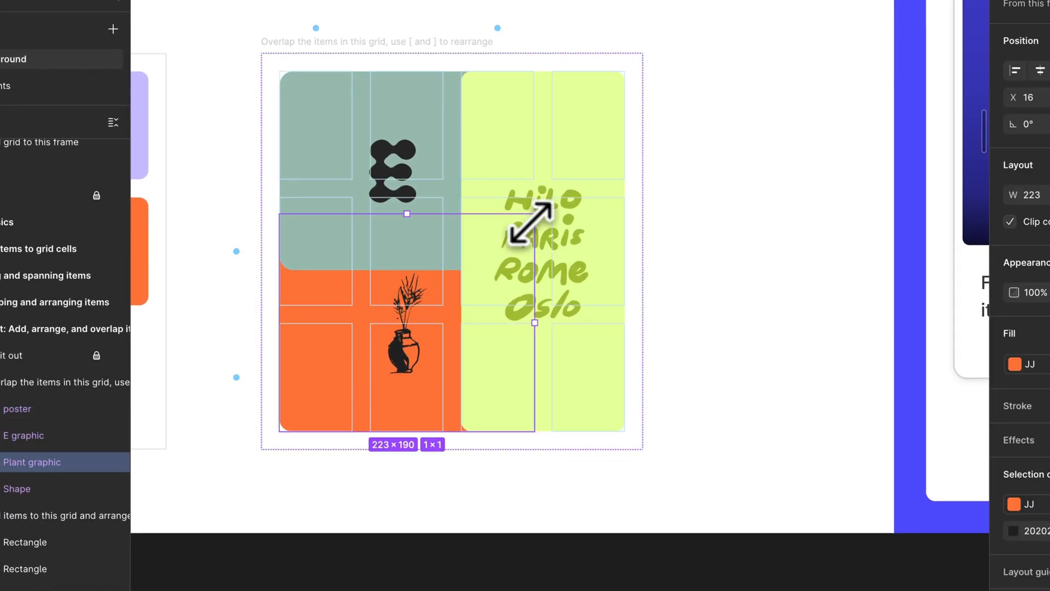
left_click_drag(531, 225, 442, 327)
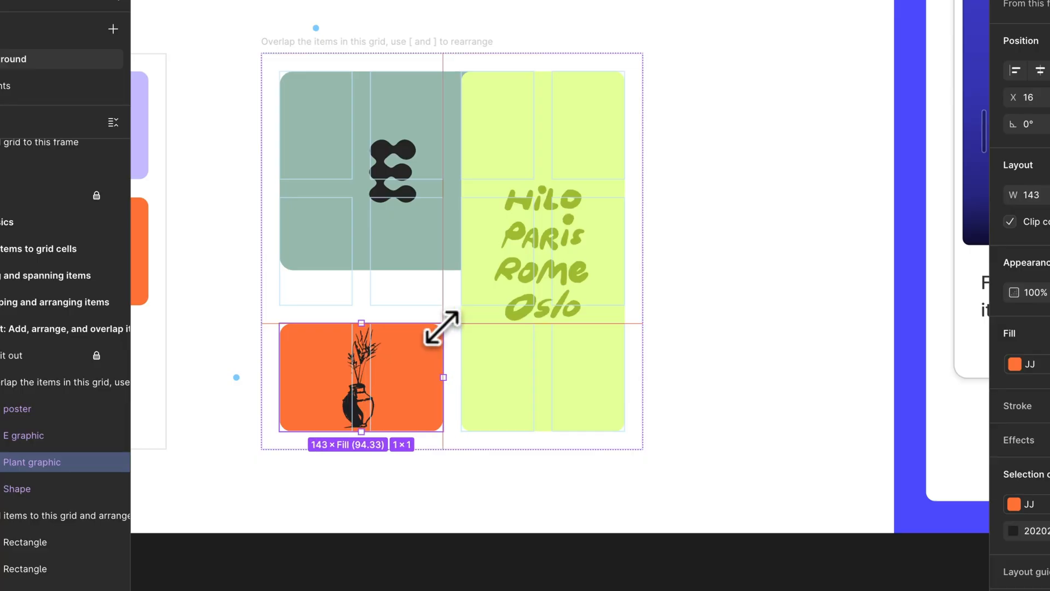
key("Escape")
Read the lesson on nesting items in grid layouts, including its illustrated examples and captions
scroll(442, 328, "left", 1)
scroll(547, 254, "down", 5)
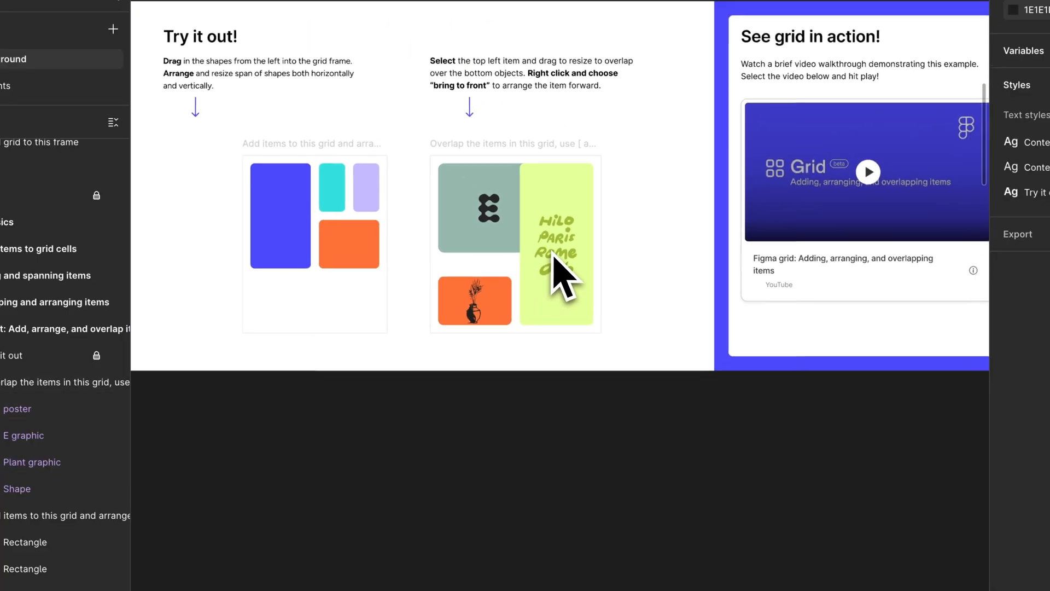
scroll(552, 252, "right", 5)
scroll(552, 251, "down", 5)
scroll(553, 252, "left", 10)
scroll(552, 252, "down", 5)
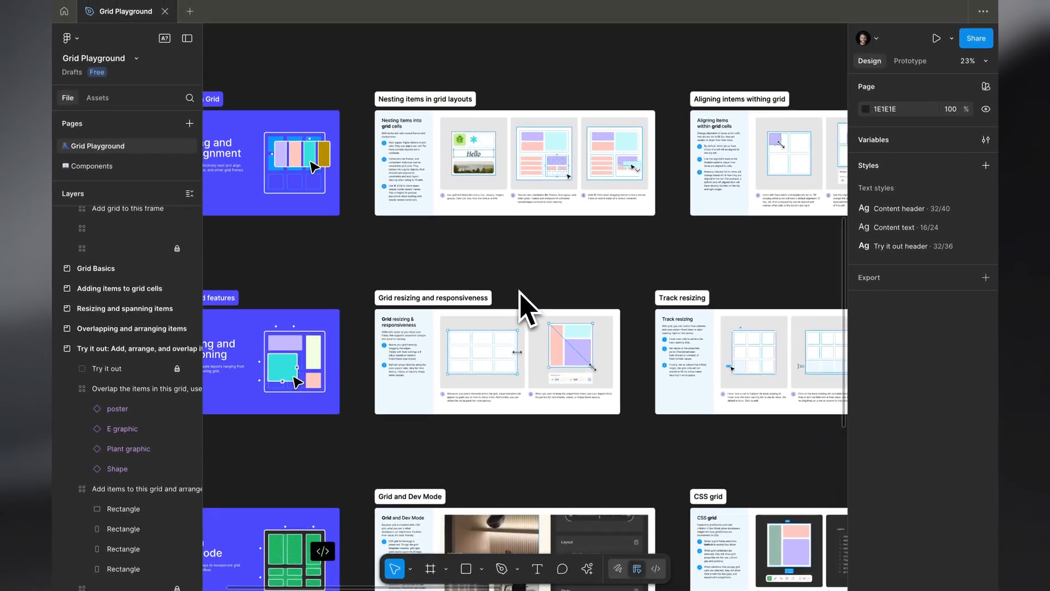
scroll(520, 291, "left", 5)
scroll(520, 291, "up", 3)
scroll(375, 242, "up", 5)
scroll(543, 416, "right", 5)
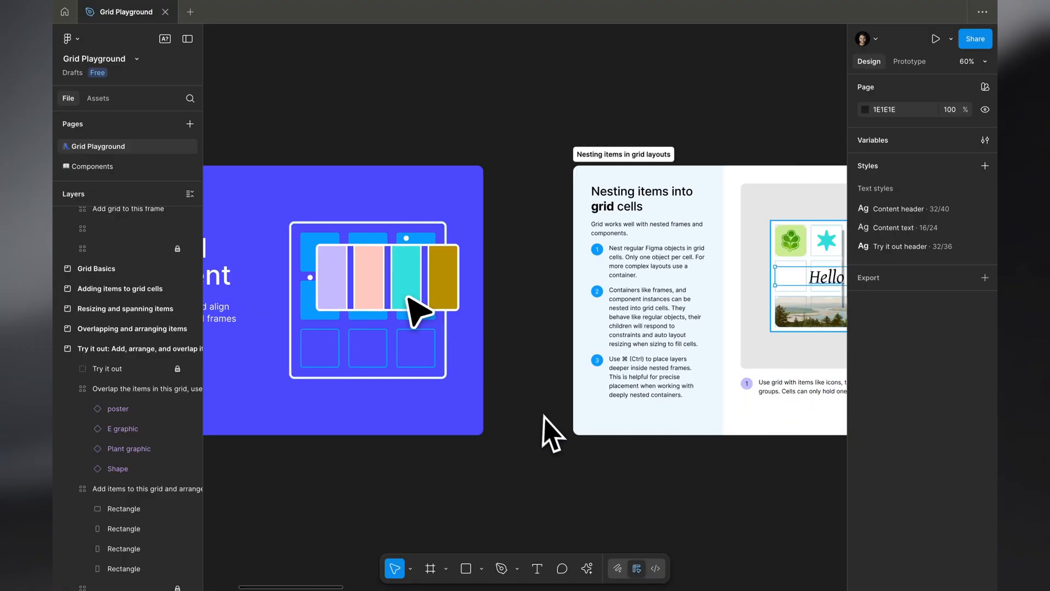
scroll(548, 422, "right", 5)
scroll(556, 433, "up", 3)
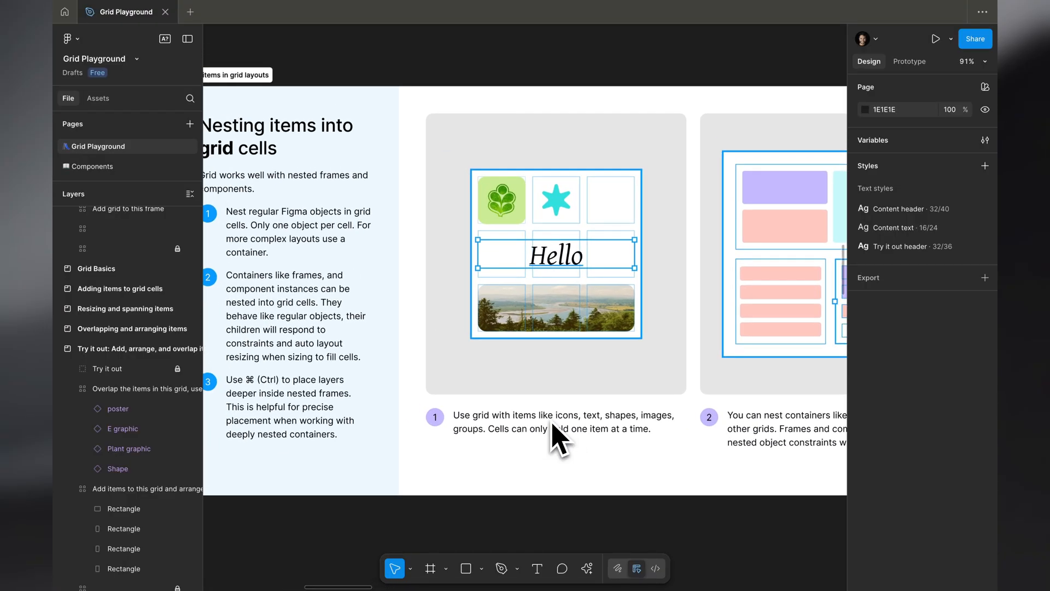
scroll(539, 409, "left", 2)
scroll(528, 392, "right", 4)
scroll(527, 388, "down", 2)
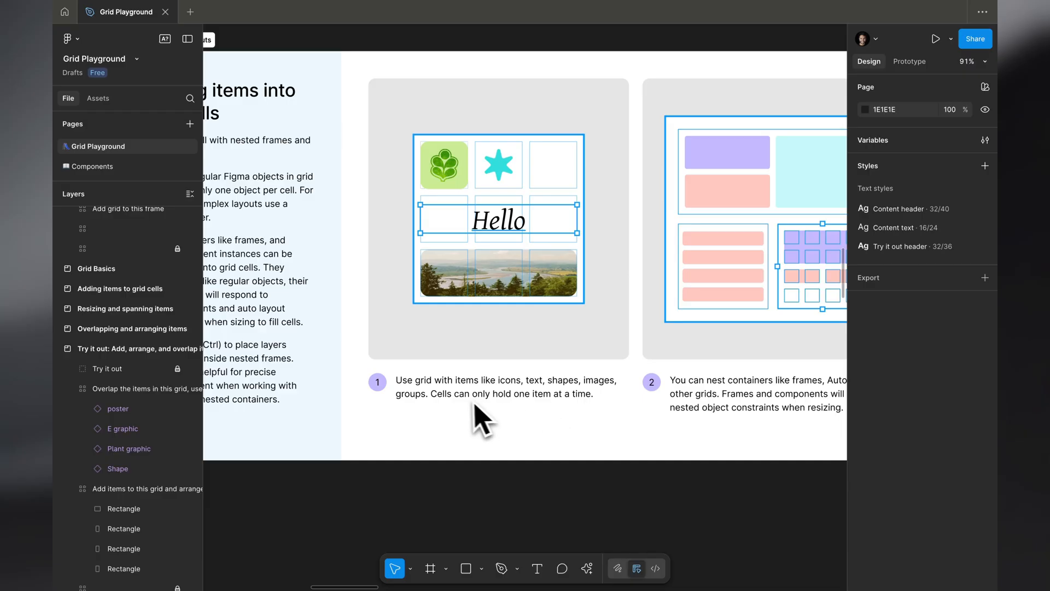
scroll(508, 422, "right", 5)
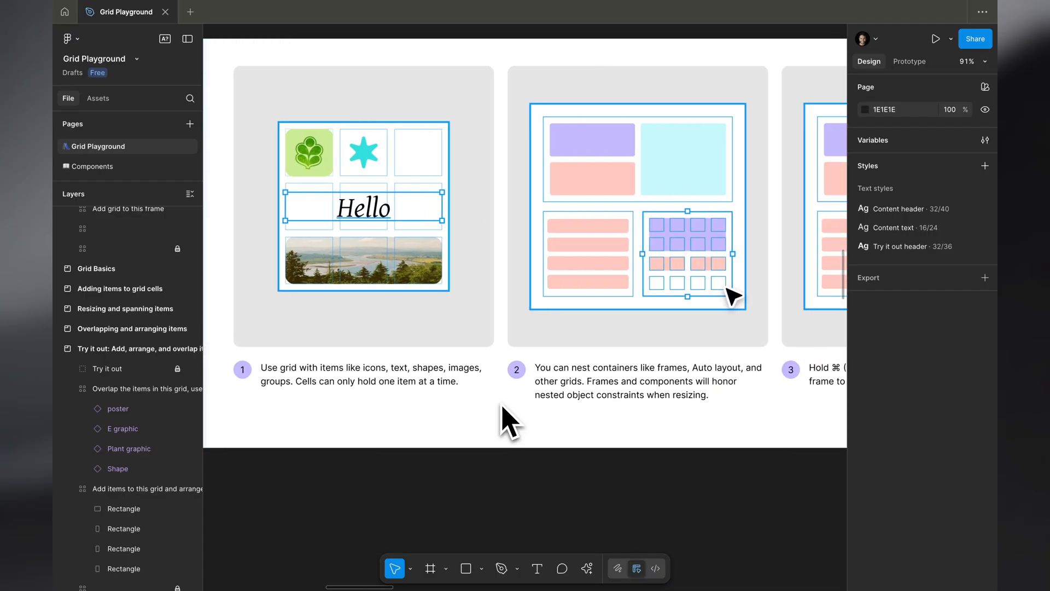
scroll(509, 422, "right", 2)
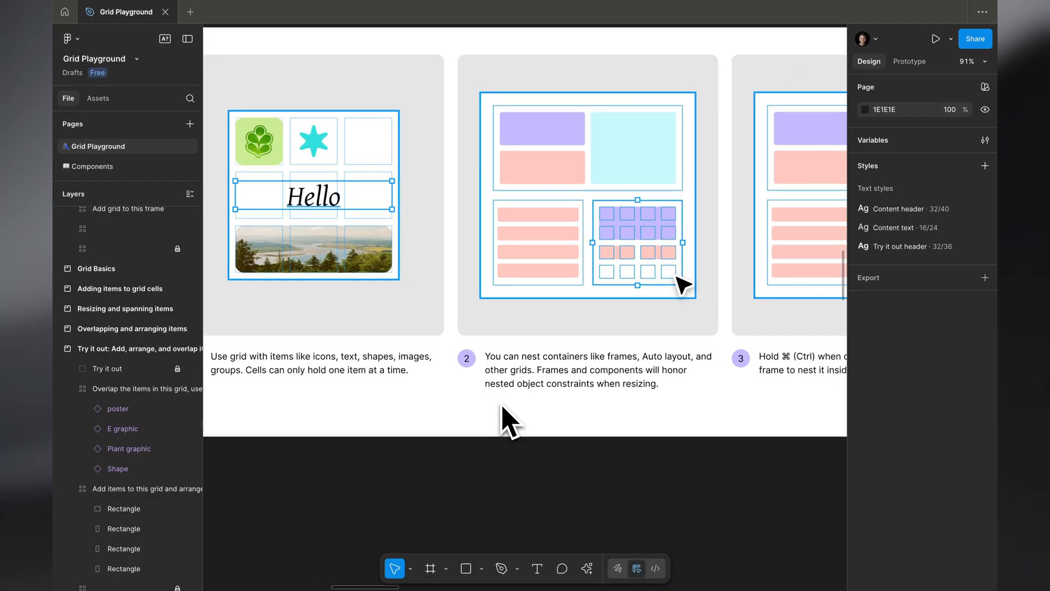
Read the lesson on aligning items within grid cells and the instructions of the exercise on nesting card components
scroll(509, 422, "right", 15)
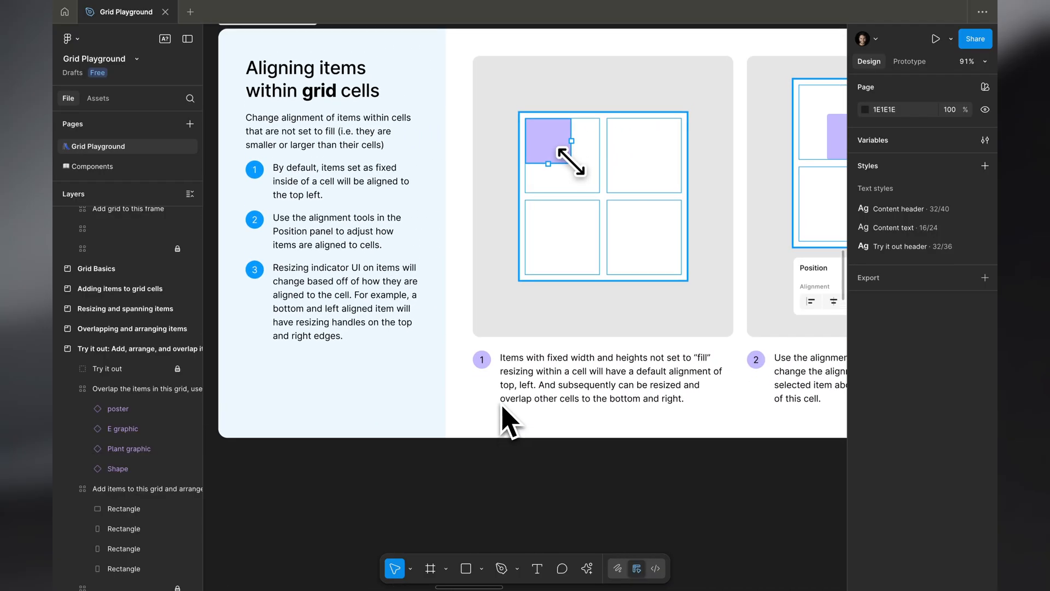
scroll(441, 271, "right", 6)
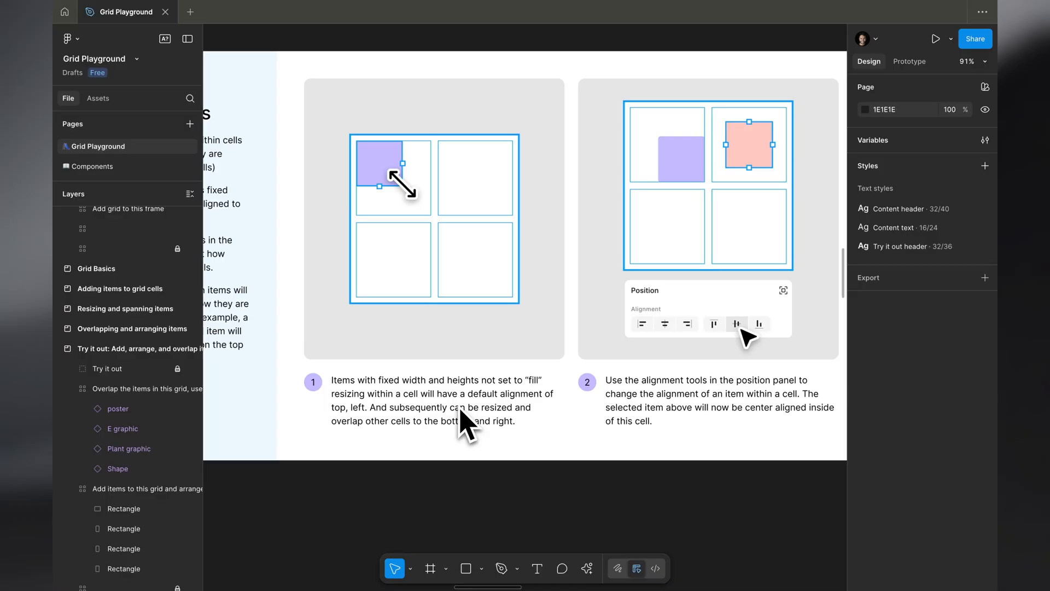
scroll(524, 421, "right", 15)
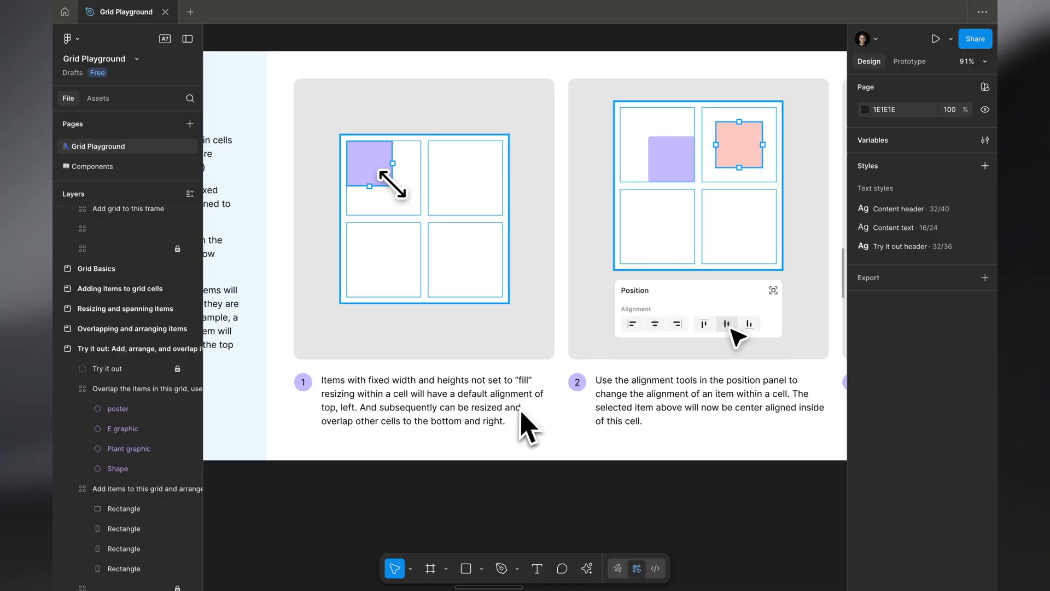
scroll(522, 416, "down", 5)
scroll(523, 416, "up", 8)
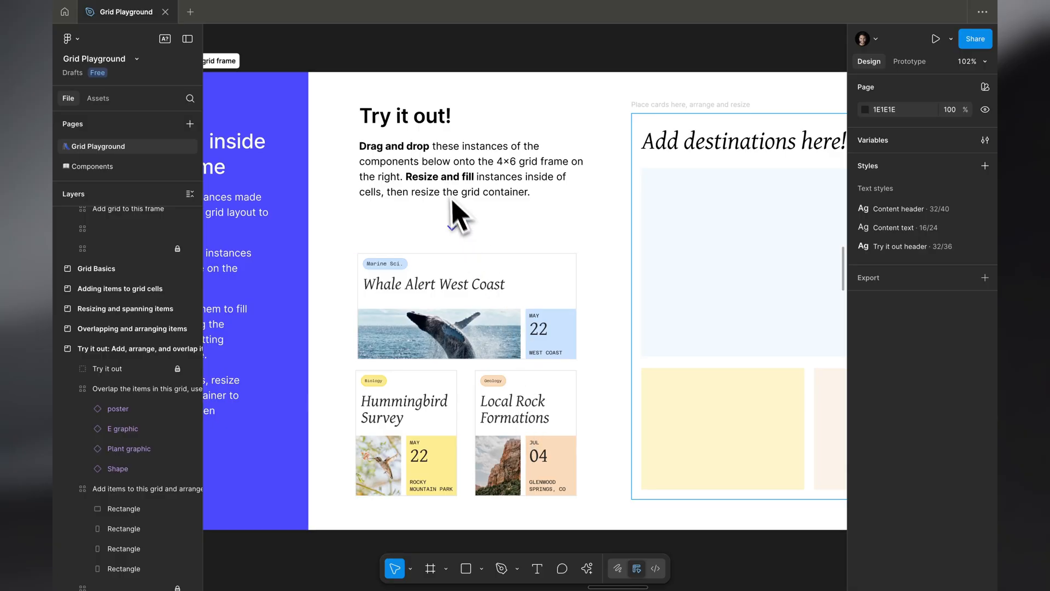
scroll(525, 214, "right", 2)
scroll(525, 213, "up", 1)
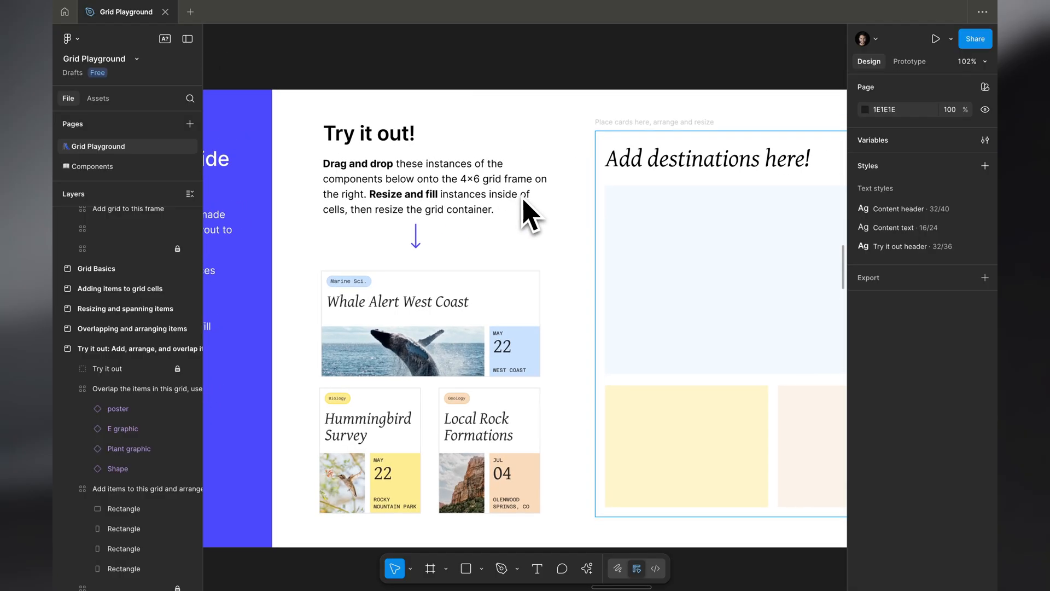
scroll(526, 214, "right", 3)
scroll(525, 214, "down", 2)
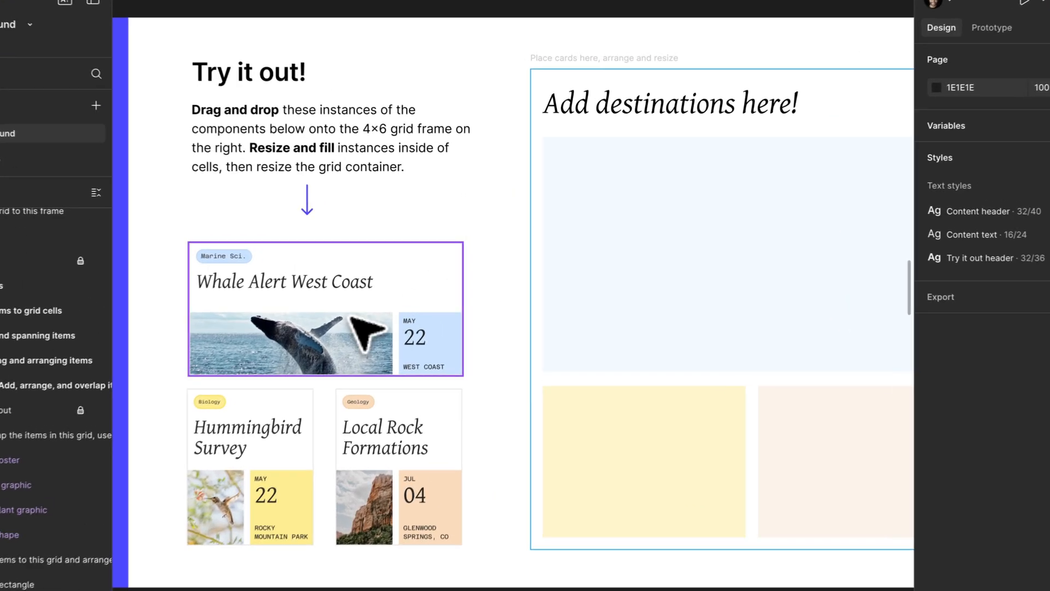
Add the Whale Alert West Coast card to the destinations grid and enlarge it to span 4 × 3 cells over the blue area
left_click_drag(395, 310, 595, 182)
scroll(724, 221, "right", 5)
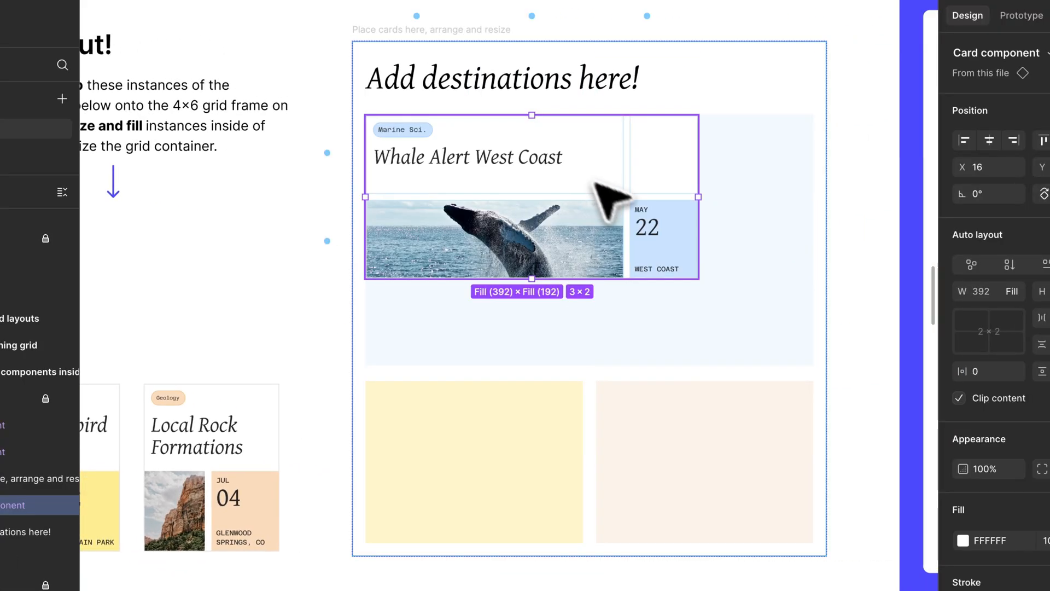
left_click_drag(698, 279, 815, 379)
left_click(635, 294)
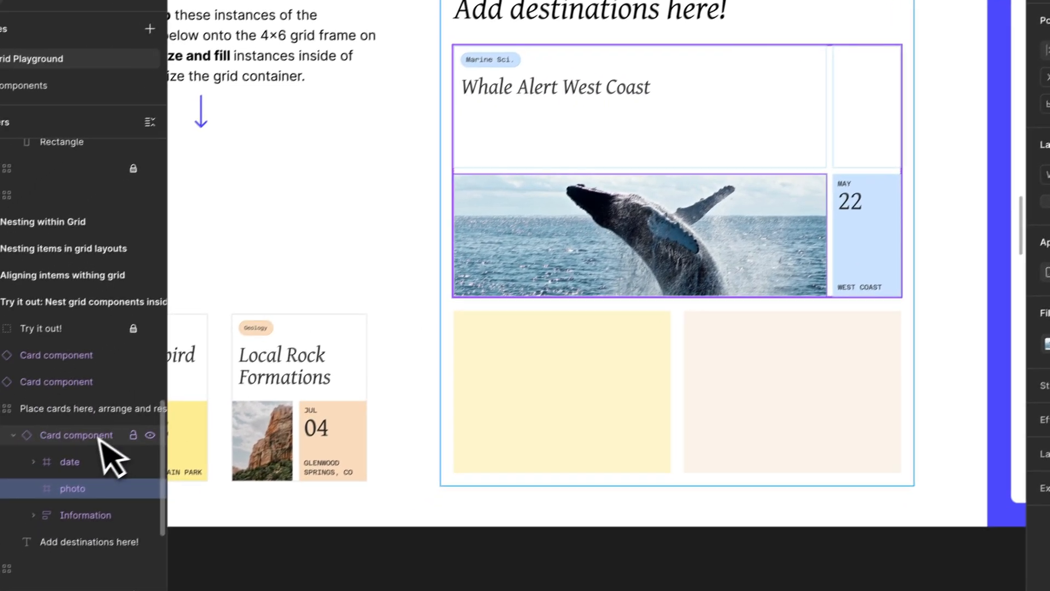
left_click(21, 508)
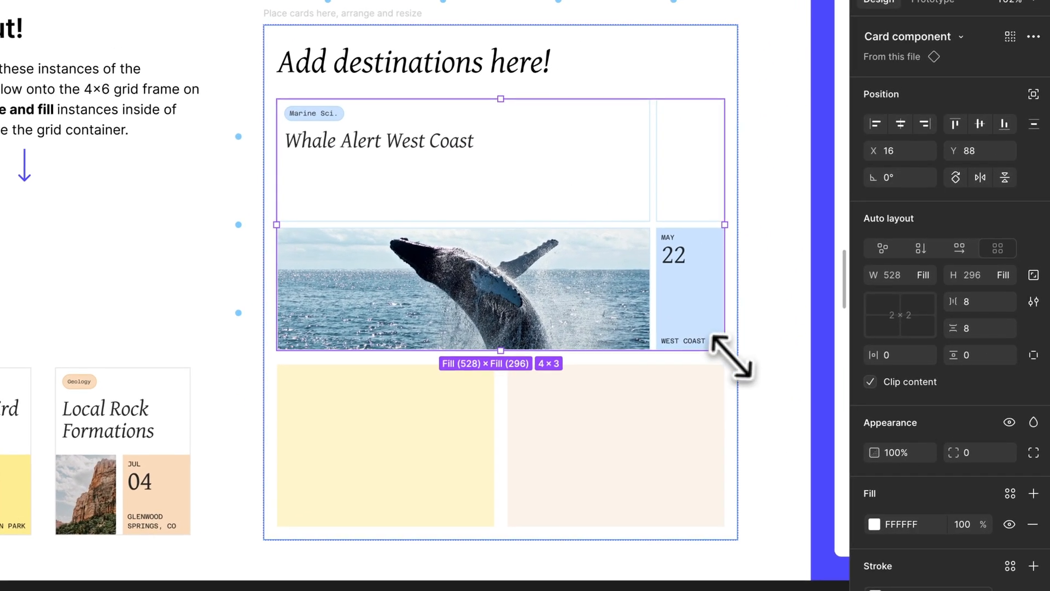
mouse_move(744, 344)
left_mouse_down()
mouse_move(605, 352)
mouse_move(705, 363)
mouse_move(731, 346)
left_mouse_up()
Add the Local Rock Formations card to the peach area at 1 × 2 cells and the Hummingbird Survey card to the yellow area at 2 × 2
scroll(726, 346, "left", 1)
scroll(727, 346, "down", 1)
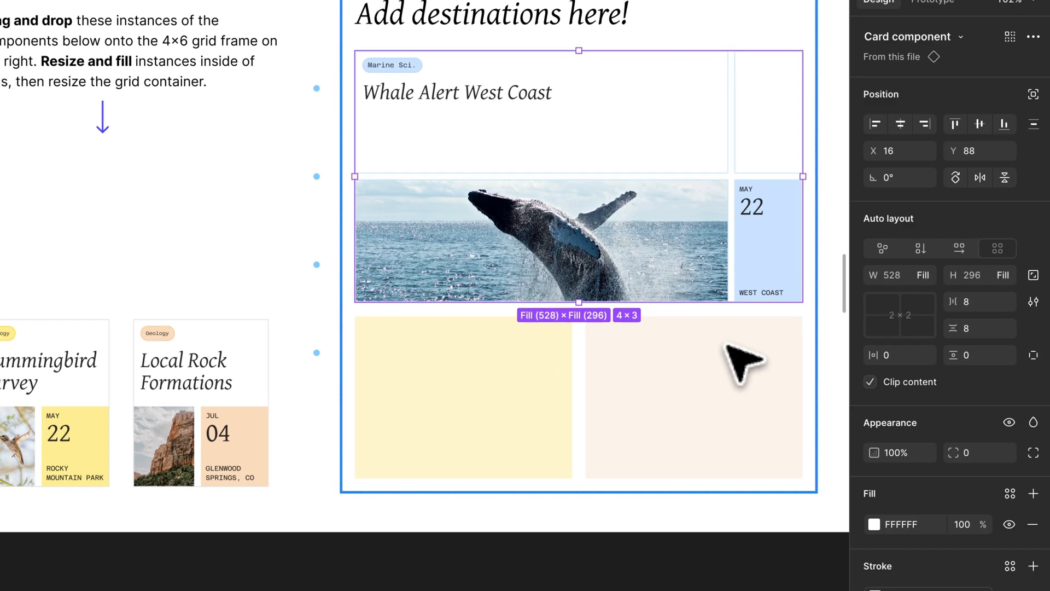
left_click_drag(197, 406, 677, 401)
left_click_drag(792, 344, 711, 352)
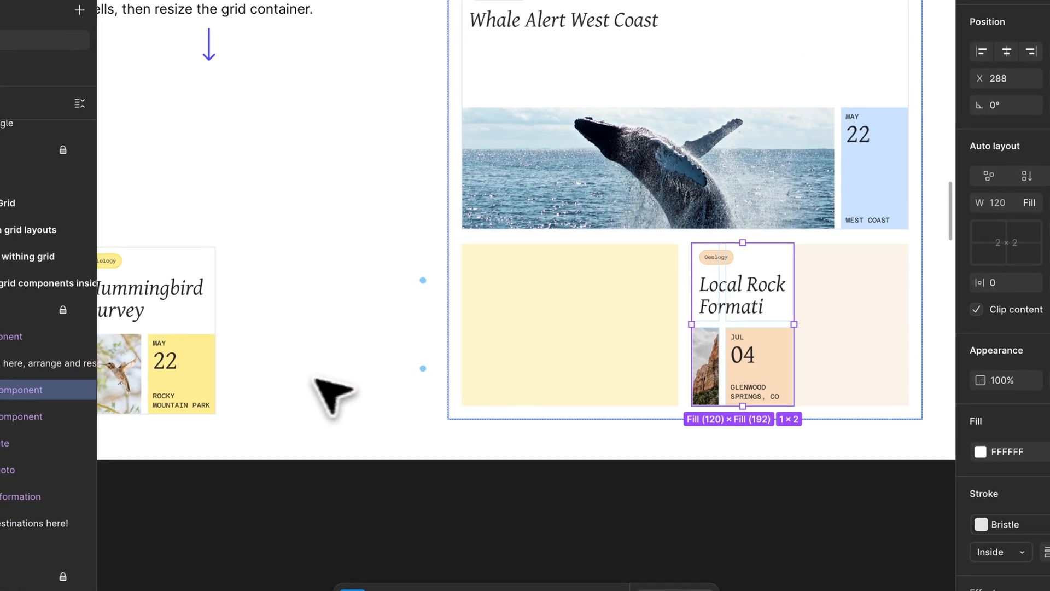
left_click_drag(167, 333, 633, 368)
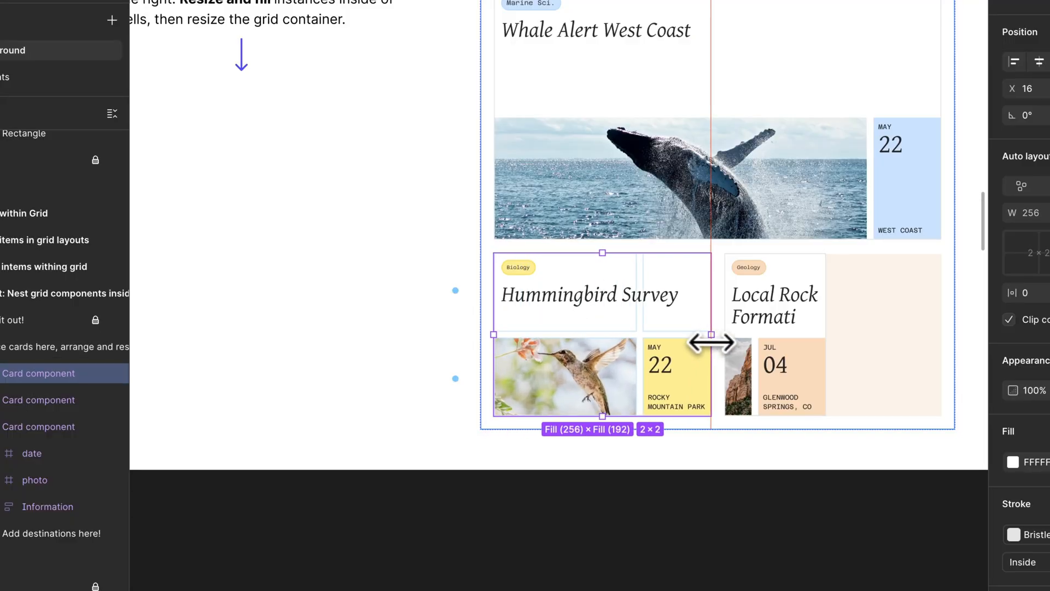
Widen the Local Rock Formations card to span 2 × 2 cells so it fills the peach area, and deselect it
left_click(753, 335)
left_click_drag(825, 336, 915, 336)
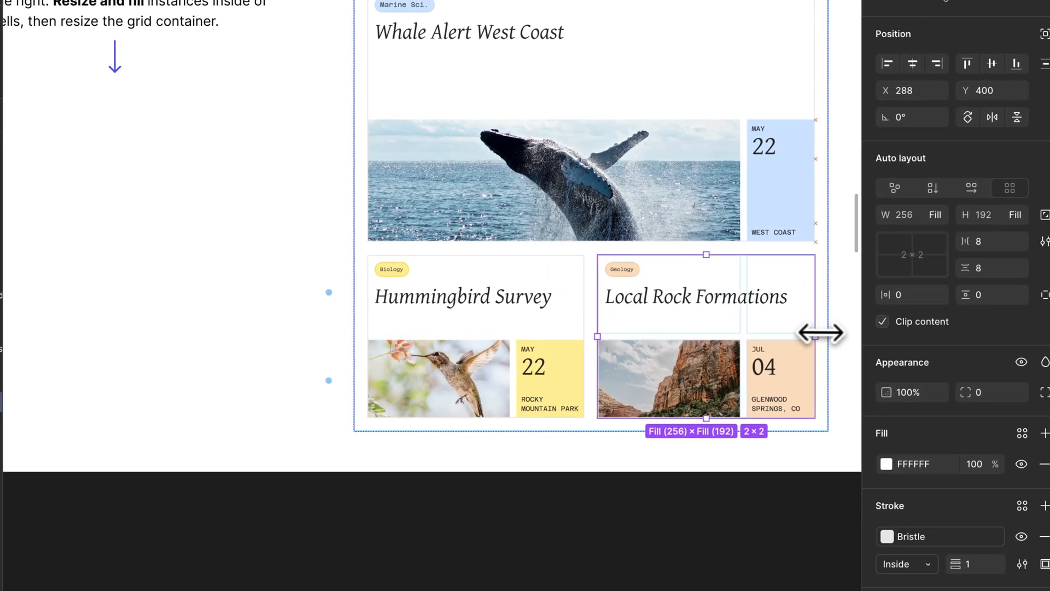
left_click_drag(731, 349, 691, 431)
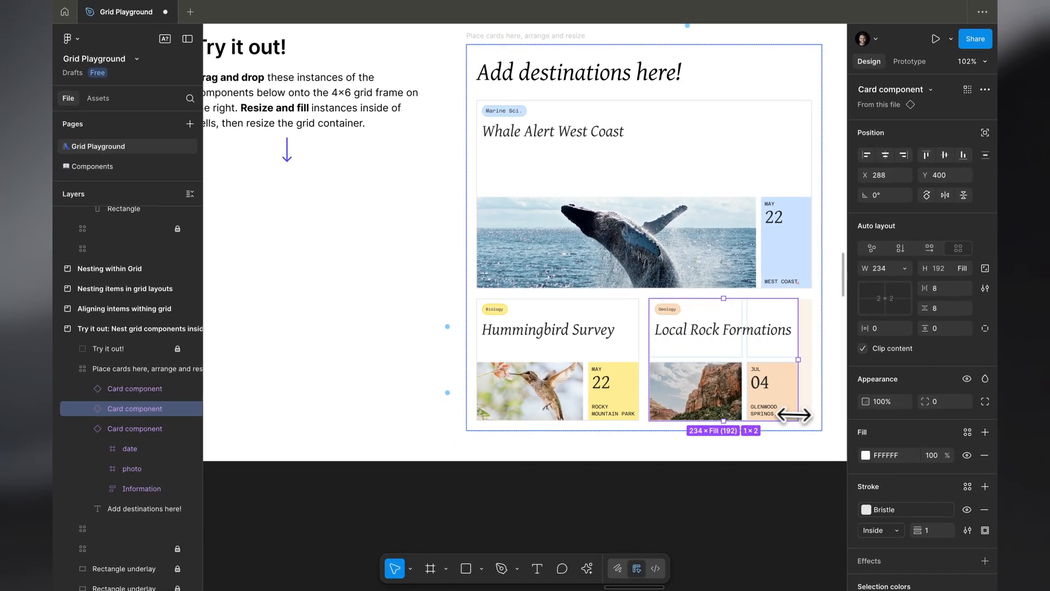
left_click_drag(794, 415, 809, 365)
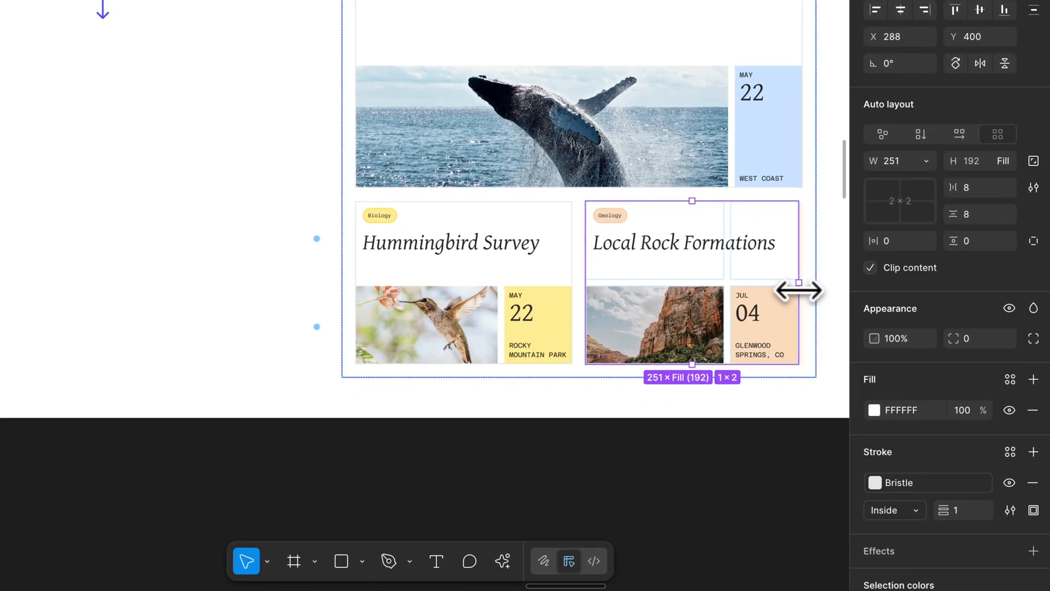
left_click(689, 520)
Look over the remaining playground chapters on resizing and positioning, Dev Mode and examples to get started
scroll(688, 523, "right", 20)
scroll(688, 524, "down", 10)
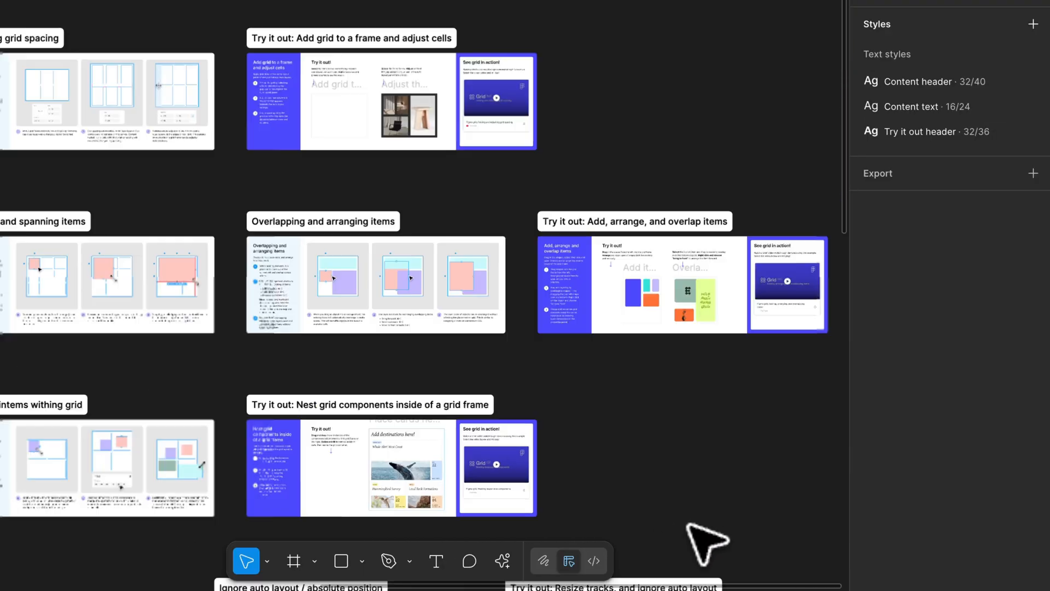
scroll(687, 524, "down", 10)
scroll(688, 524, "left", 15)
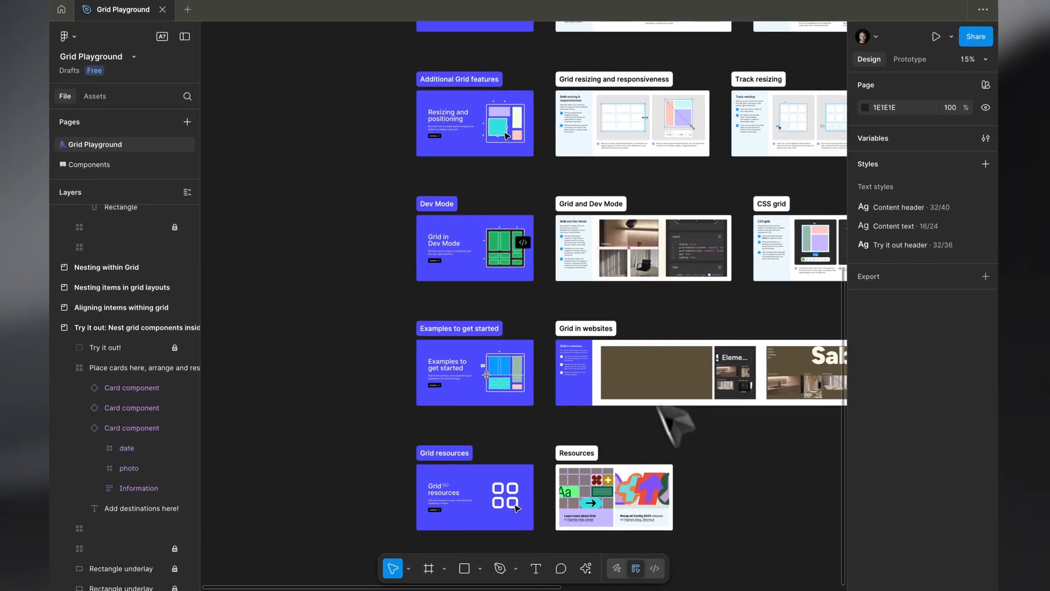
scroll(513, 135, "up", 5)
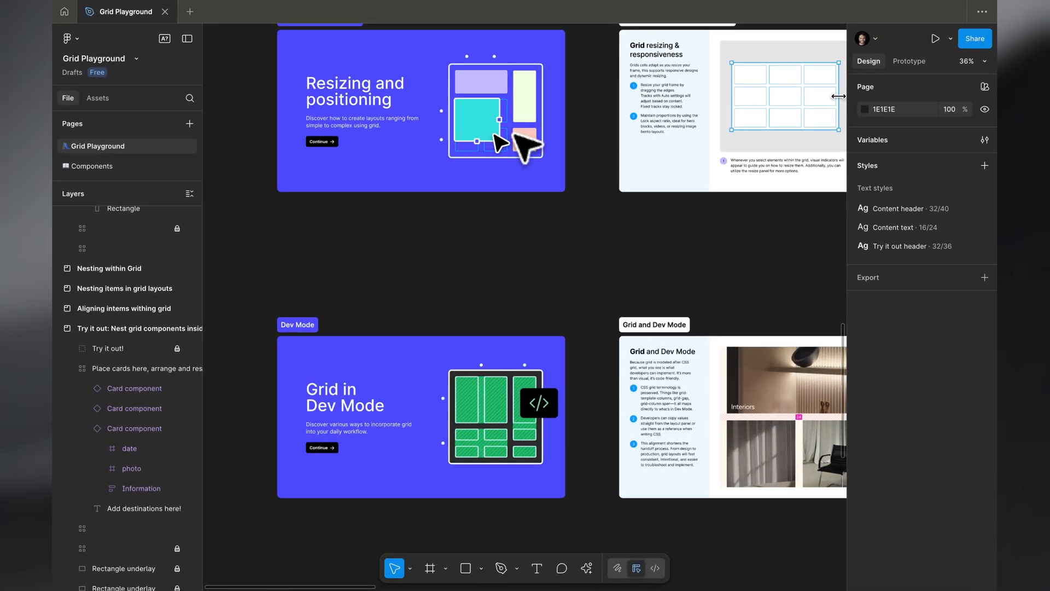
scroll(525, 145, "down", 10)
scroll(526, 145, "up", 3)
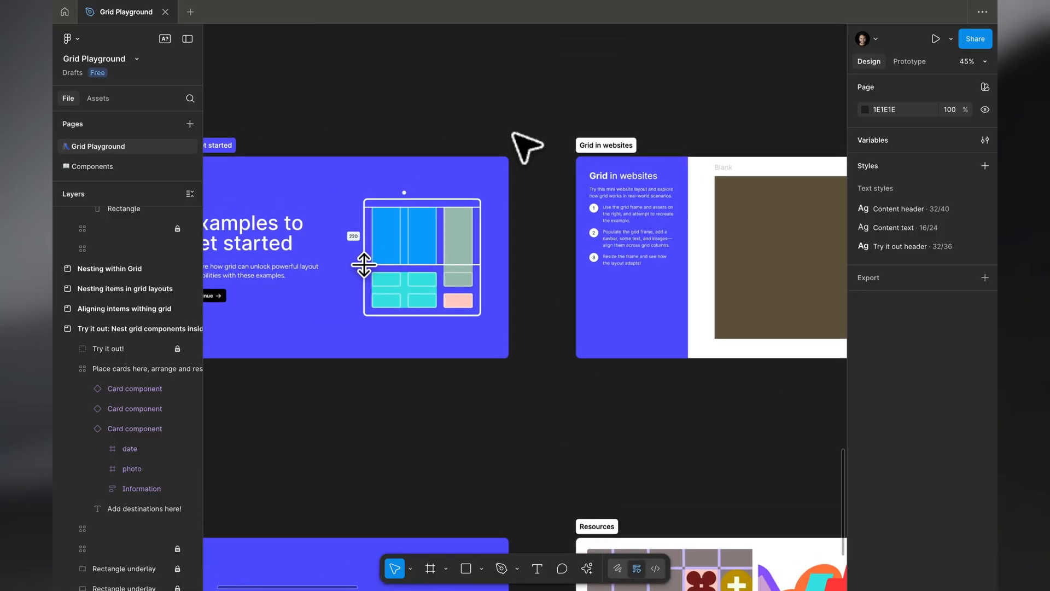
Examine the Grid in websites example, comparing its blank frame, supplied elements and completed Sabi layout
scroll(514, 134, "down", 4)
scroll(513, 134, "right", 6)
scroll(513, 134, "left", 4)
scroll(513, 134, "down", 1)
scroll(514, 135, "up", 6)
scroll(515, 135, "right", 2)
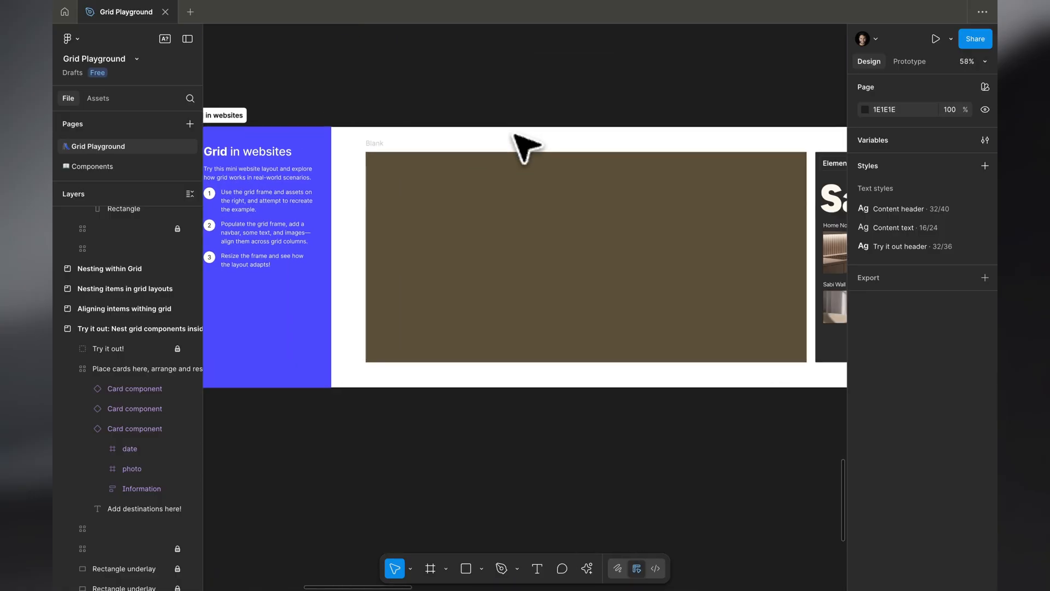
scroll(515, 135, "down", 2)
scroll(514, 135, "right", 5)
scroll(600, 197, "right", 2)
scroll(607, 215, "right", 5)
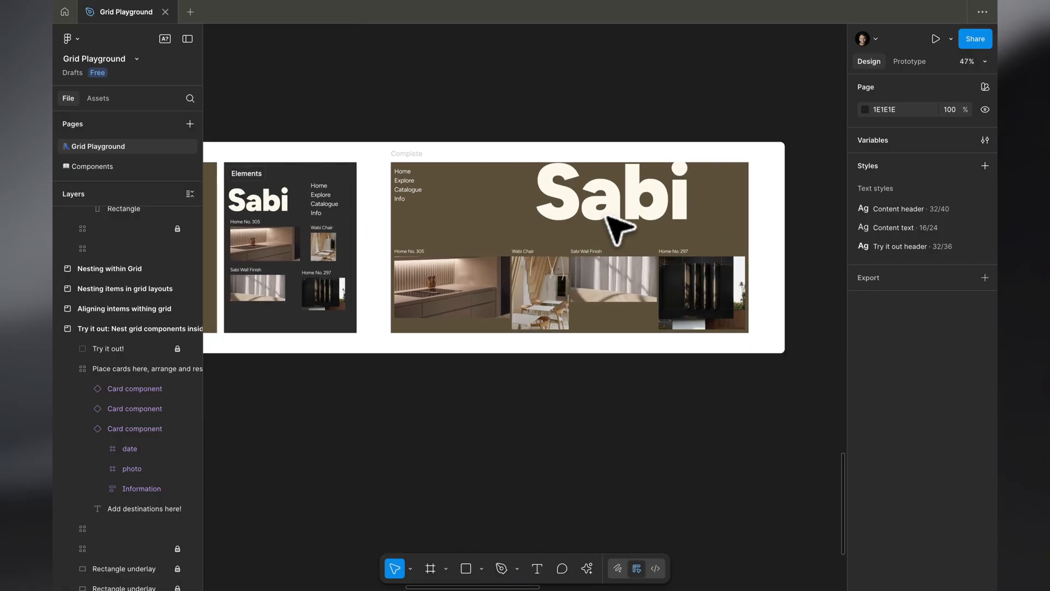
scroll(608, 216, "left", 2)
scroll(607, 215, "right", 2)
scroll(607, 216, "down", 1)
scroll(608, 218, "left", 3)
scroll(608, 217, "up", 1)
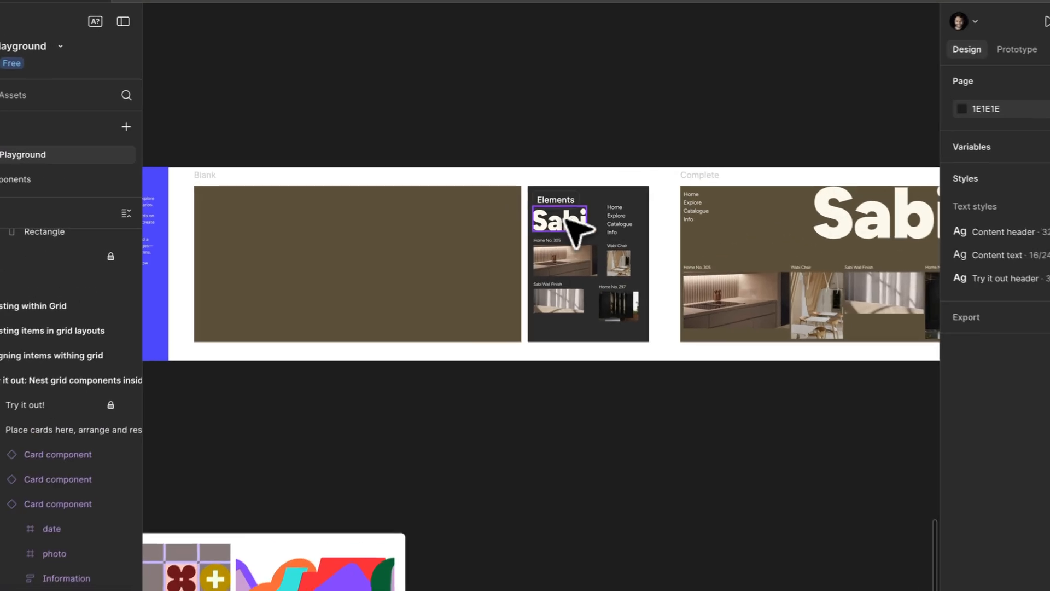
Add the Sabi logo to the blank website grid across 4 × 2 cells in the top rows, and the navigation links to its first cell
left_click_drag(550, 208, 361, 215)
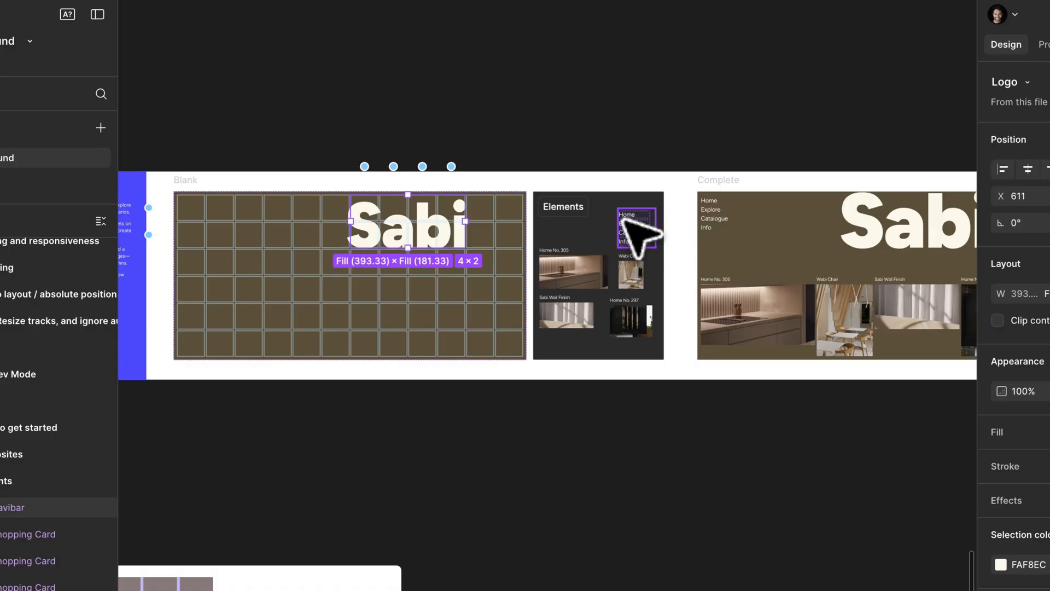
left_click_drag(625, 220, 196, 220)
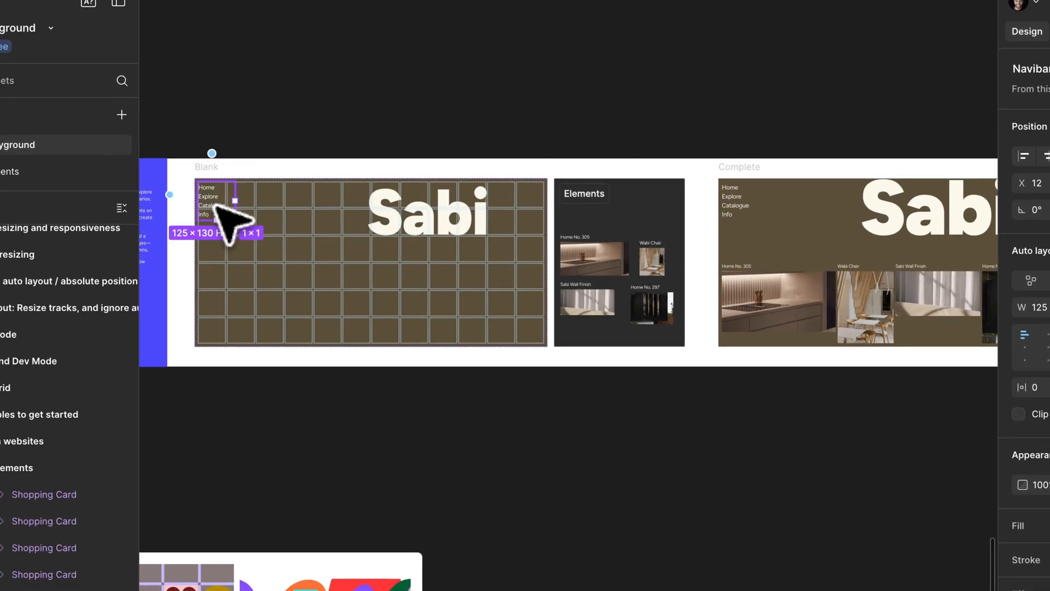
Add the Home No. 305 card to the website grid from the second column and fourth row, reduce its span, and deselect it
left_click_drag(611, 260, 232, 251)
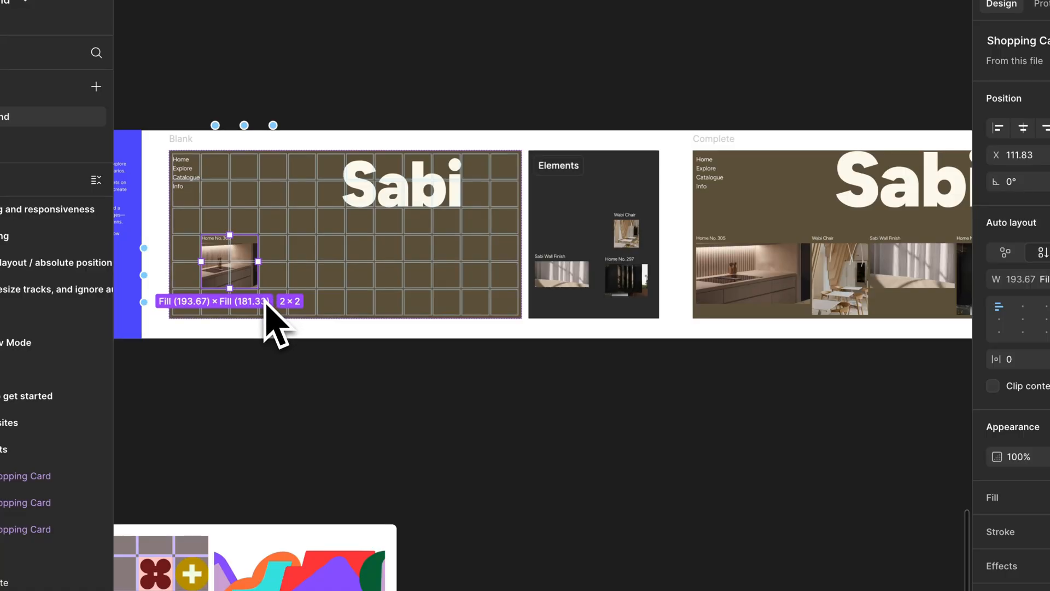
left_click_drag(262, 290, 235, 261)
left_click(491, 425)
Examine the grid date picker example, comparing its empty January frame with the completed calendar
scroll(494, 428, "right", 10)
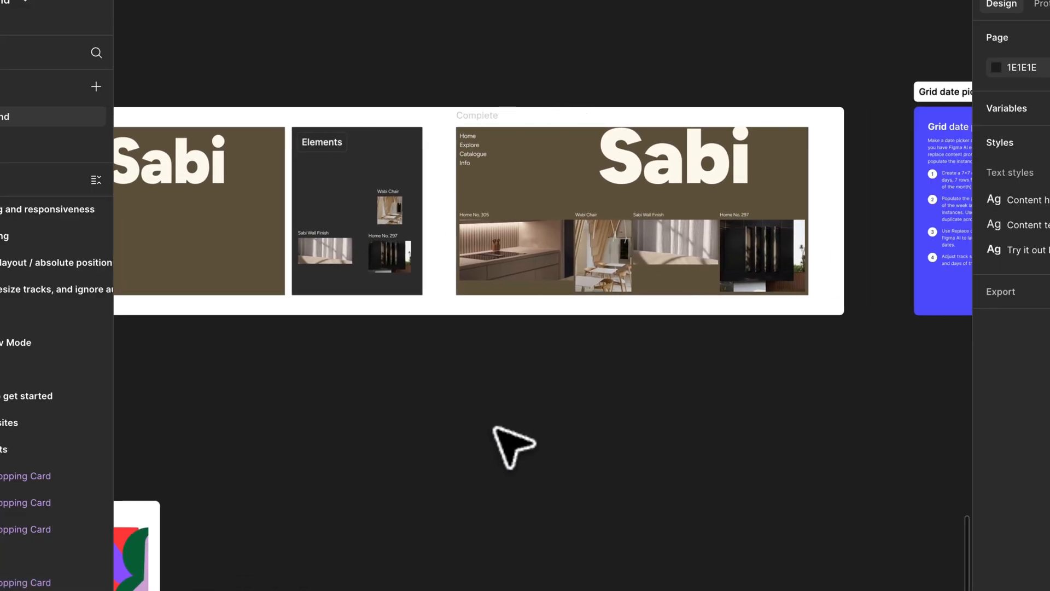
scroll(514, 447, "right", 8)
scroll(515, 447, "up", 2)
scroll(618, 236, "up", 10)
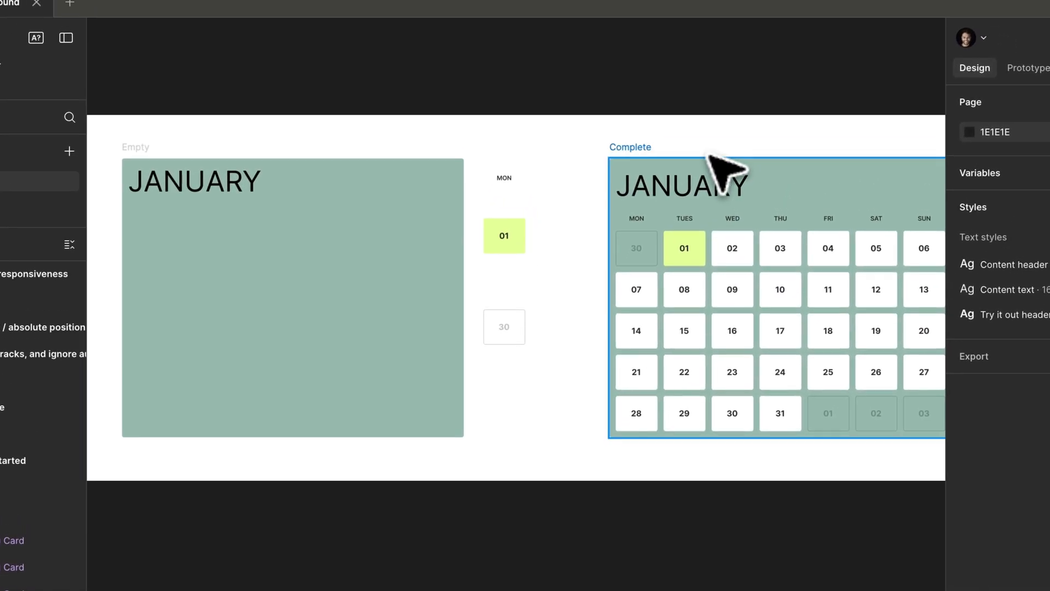
Select the completed January calendar frame and examine its grid of tracks and auto layout settings
left_click(713, 133)
key("shift+2")
scroll(364, 328, "up", 3)
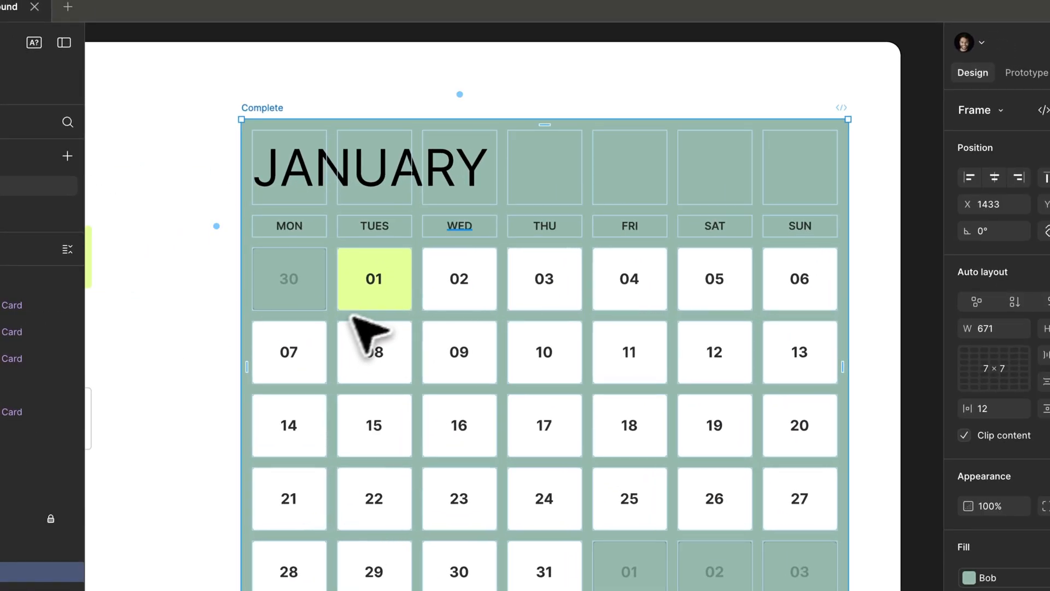
left_click(339, 57)
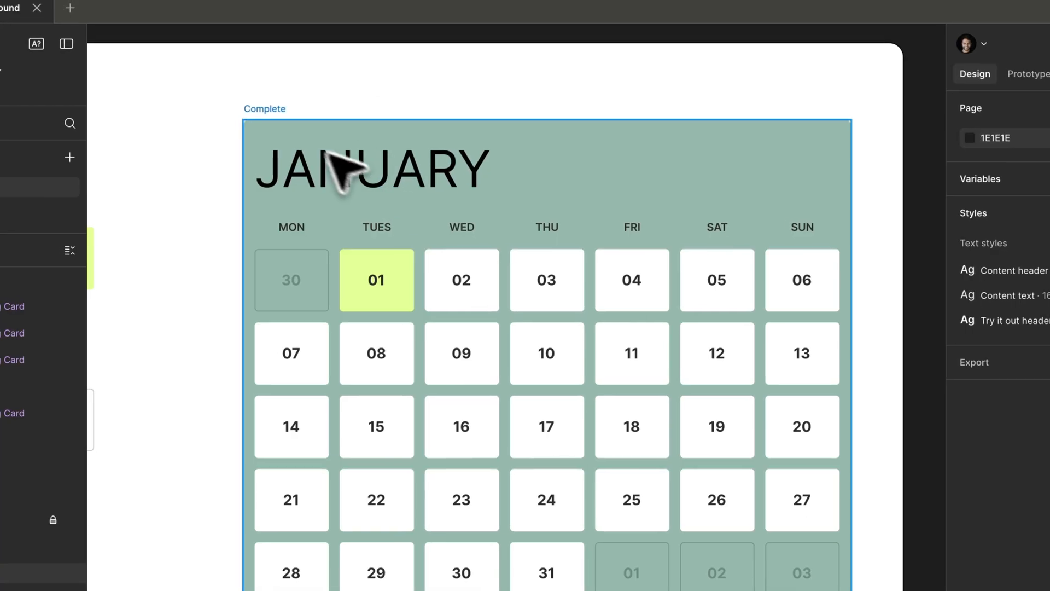
left_click(249, 108)
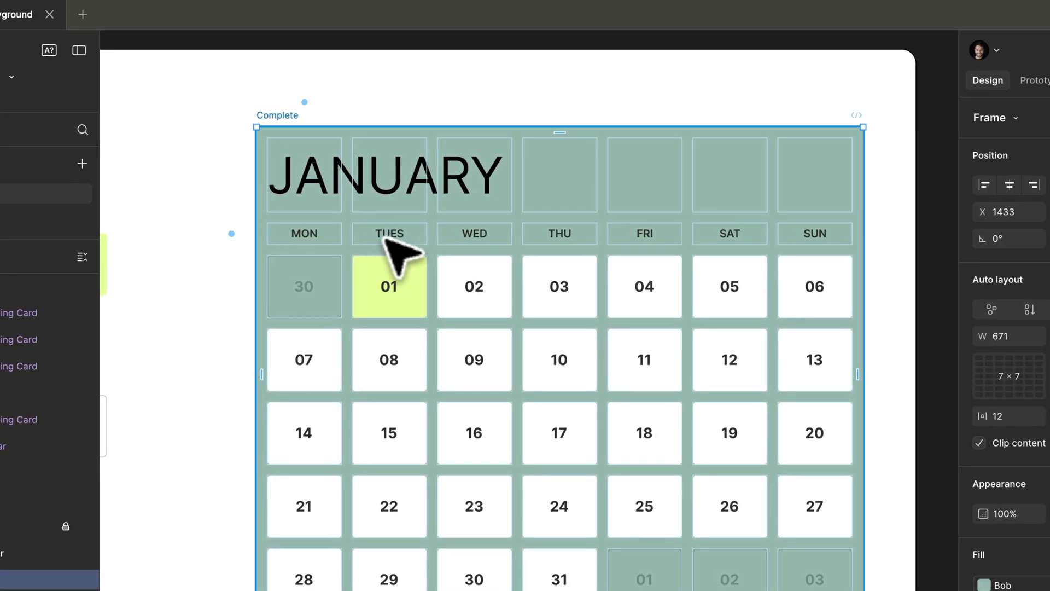
Inspect how the WED weekday label sits in its cell of the completed calendar, and reselect the calendar frame
left_click(321, 240)
mouse_move(329, 256)
left_mouse_down()
mouse_move(328, 279)
mouse_move(329, 244)
left_mouse_up()
left_click(471, 234)
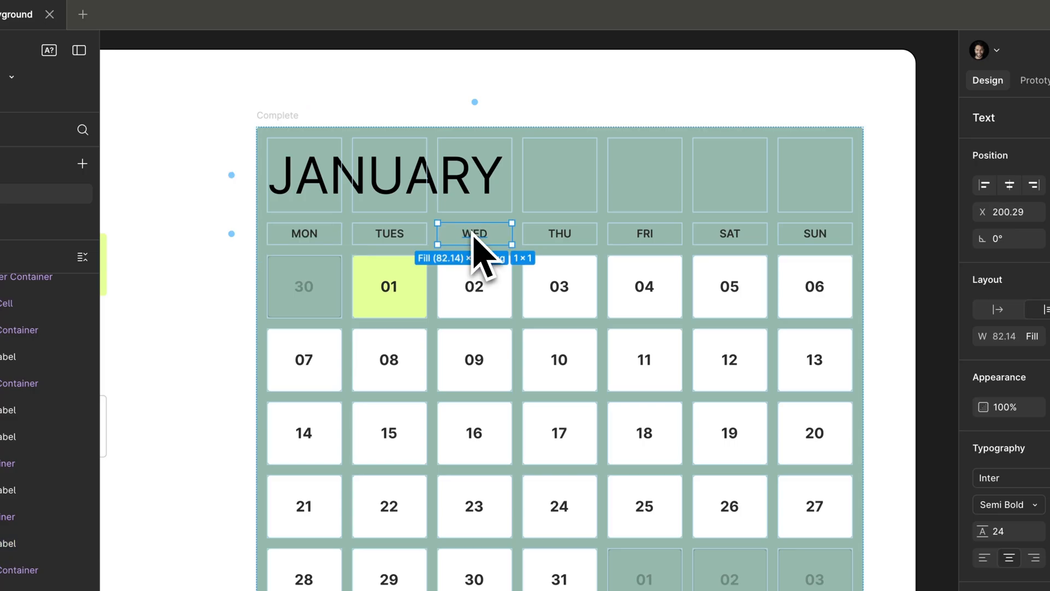
left_click(277, 115)
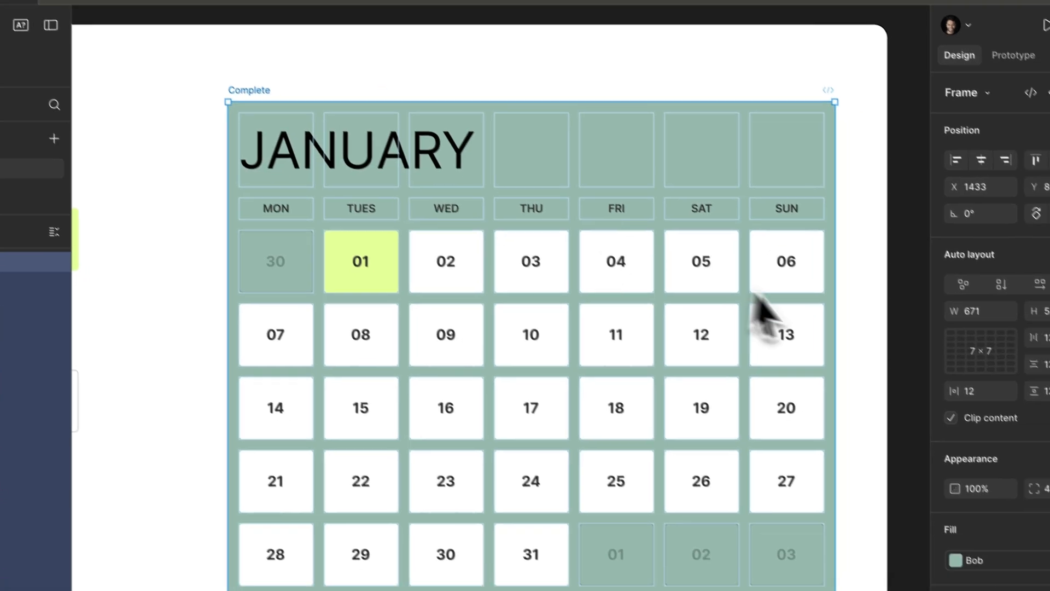
Select all items inside the completed calendar, inspect the TUES label and the dimmed 01 date in the last row, and reselect the frame
key("Return")
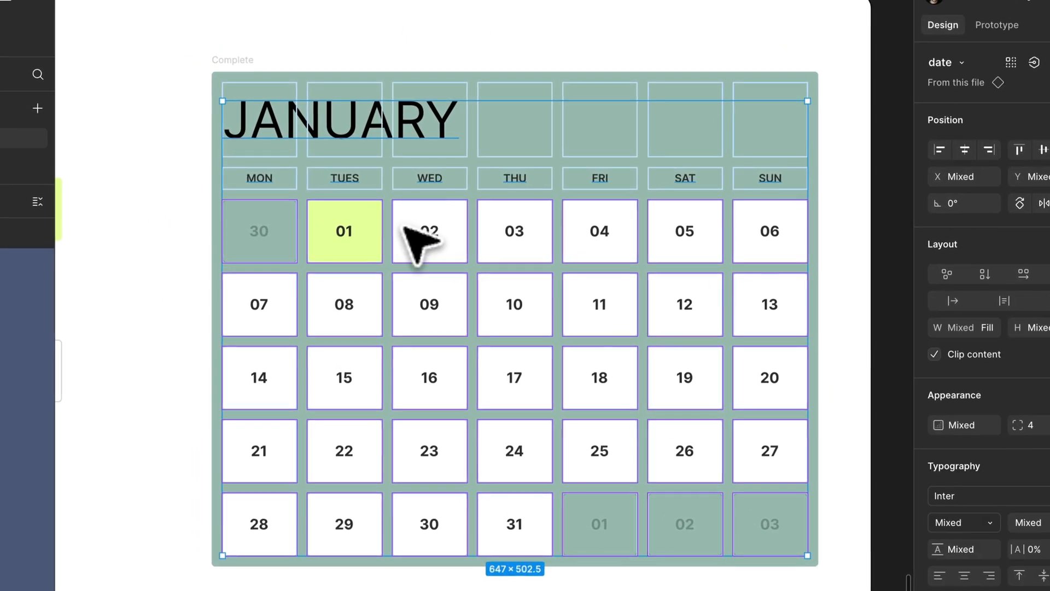
left_click(341, 174)
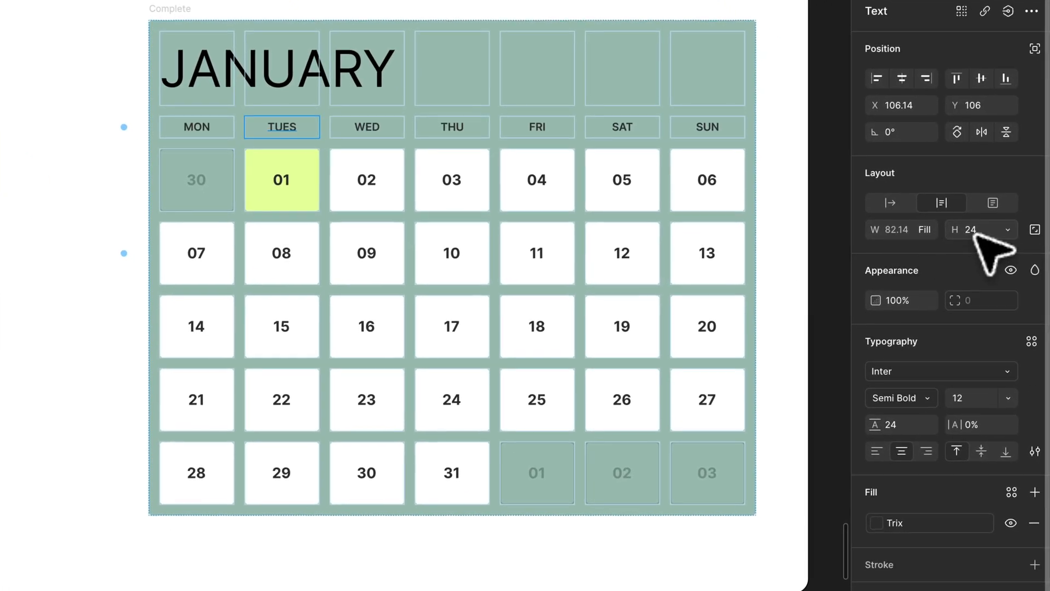
left_click(543, 481)
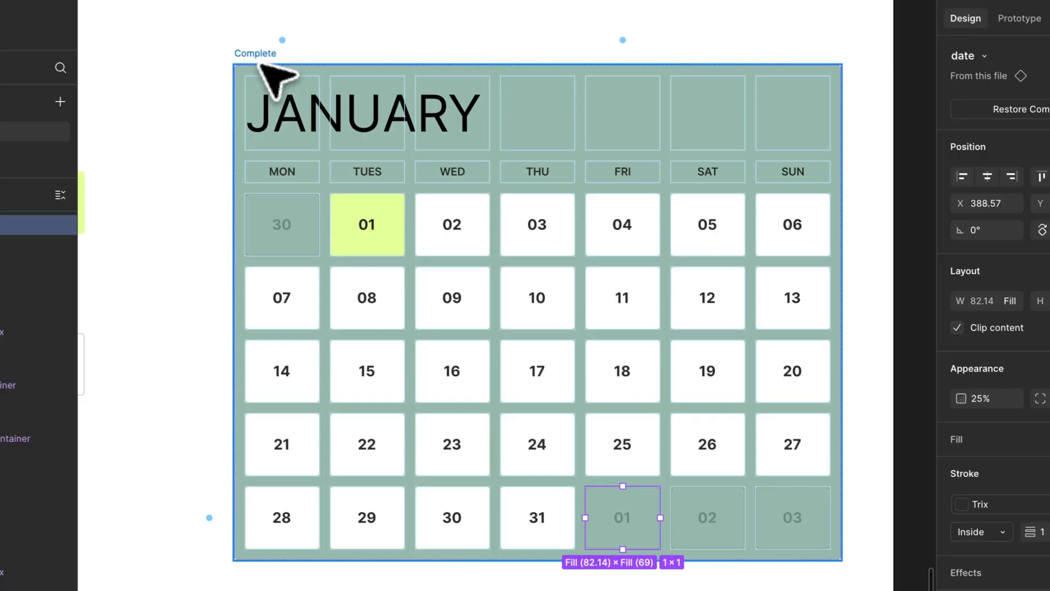
left_click(172, 11)
scroll(674, 254, "down", 5)
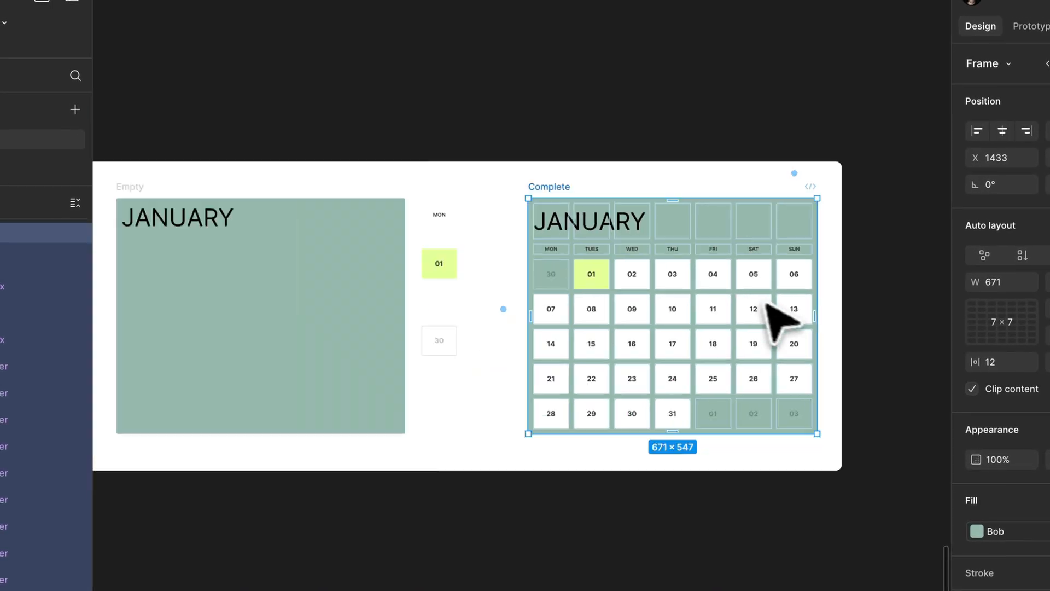
Look over the Grid resources section with its help center and Config 2025 links, and clear the selection
scroll(679, 257, "left", 10)
scroll(678, 257, "down", 4)
scroll(779, 306, "left", 4)
scroll(780, 302, "down", 2)
scroll(746, 403, "right", 15)
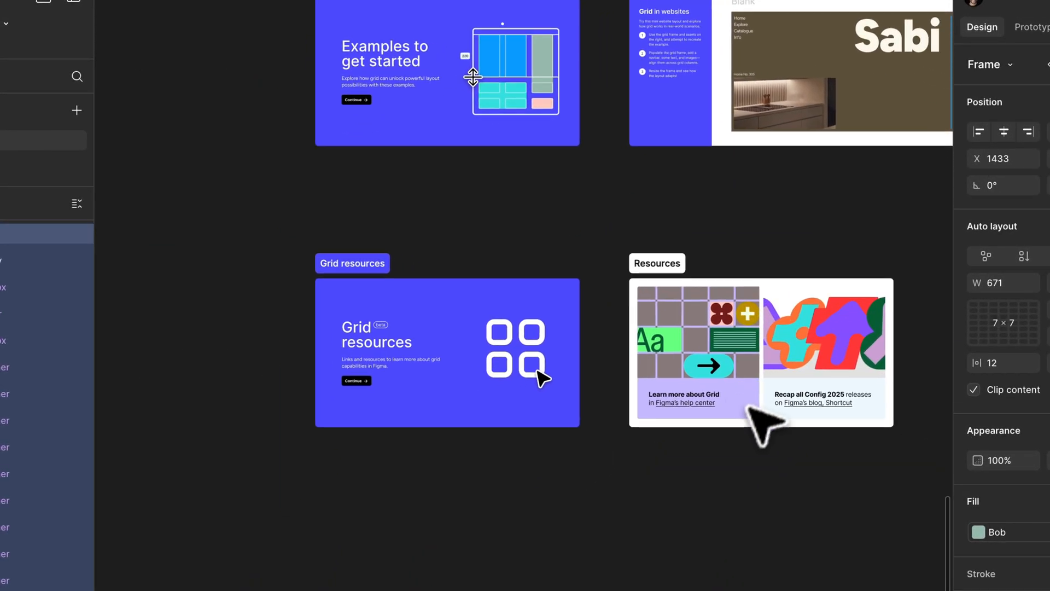
scroll(739, 425, "up", 5)
scroll(737, 427, "down", 5)
left_click(738, 425)
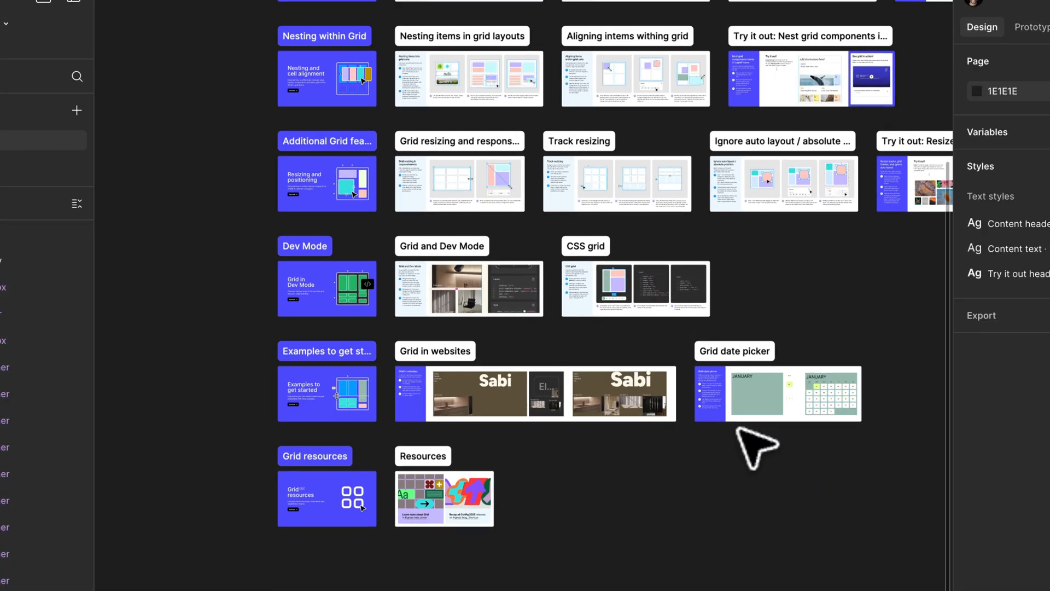
Review the playground's lesson overview, the grid date picker and the completed Sabi website example
key("shift+2")
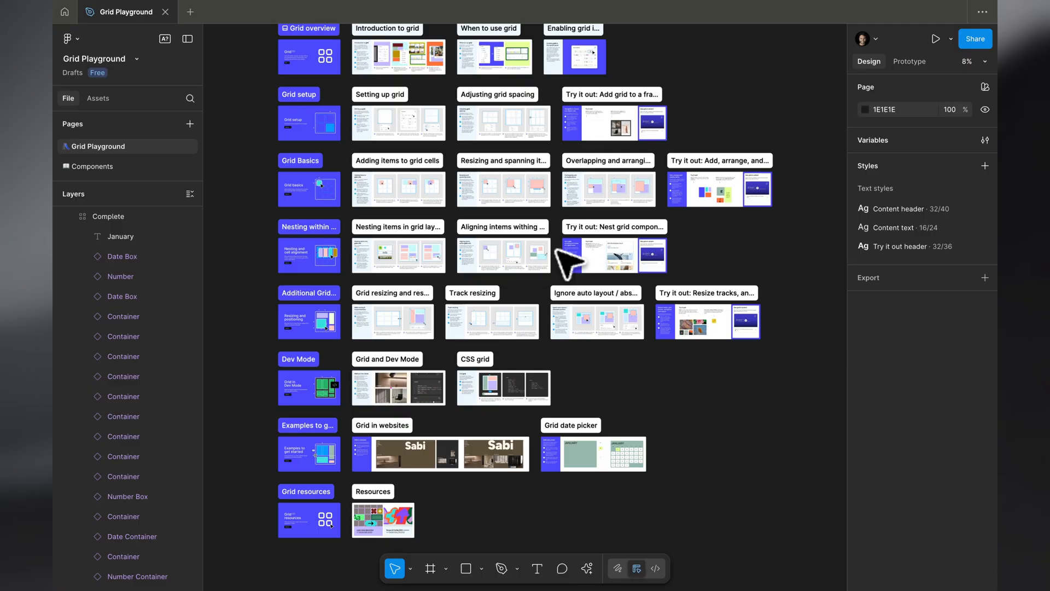
scroll(582, 516, "up", 10)
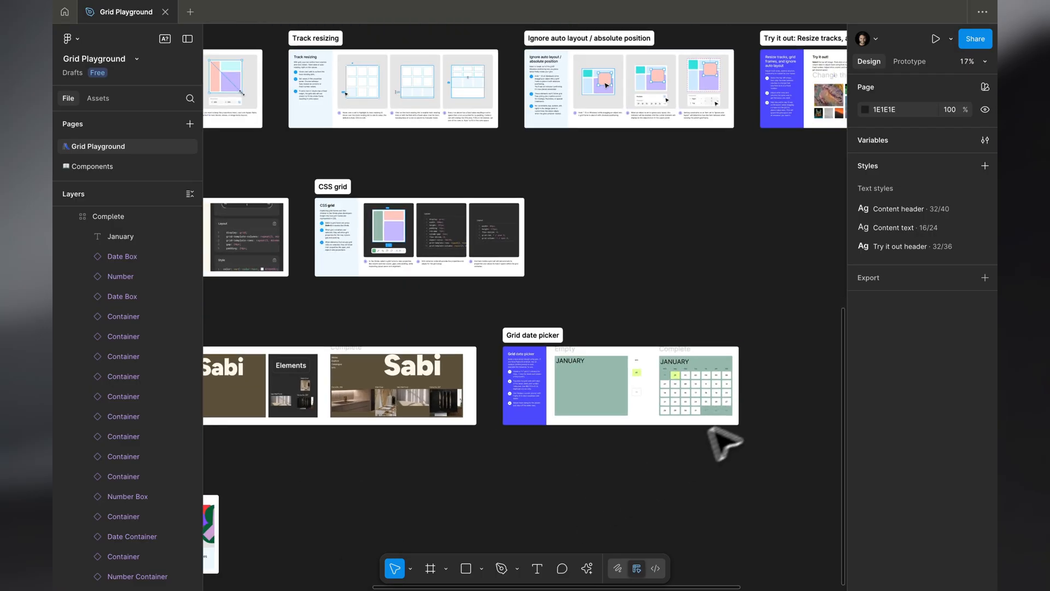
scroll(590, 400, "down", 3)
scroll(592, 400, "left", 8)
scroll(593, 400, "up", 3)
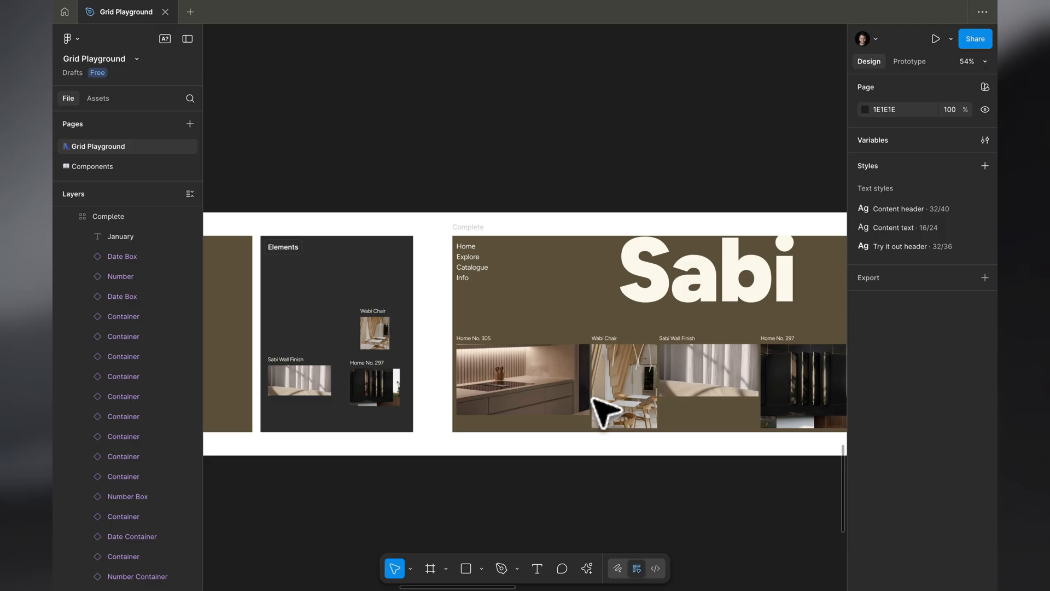
scroll(534, 482, "down", 5)
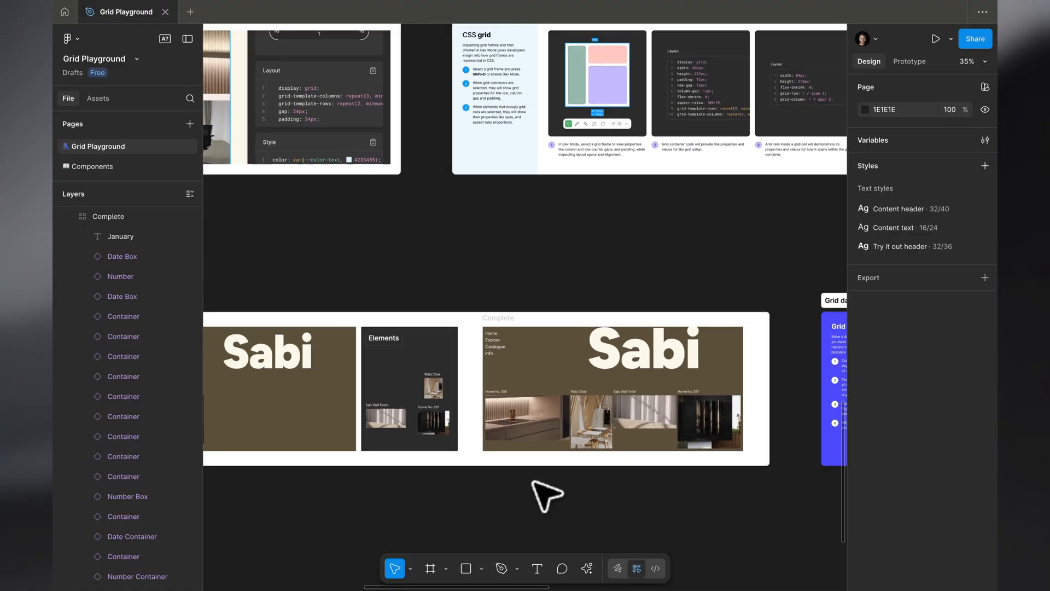
key("shift+2")
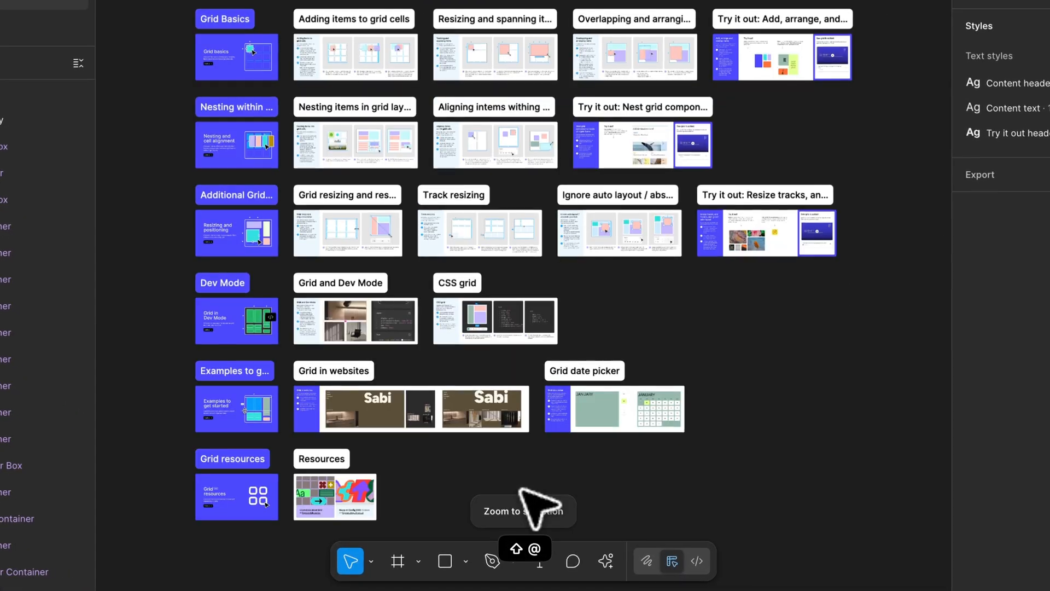